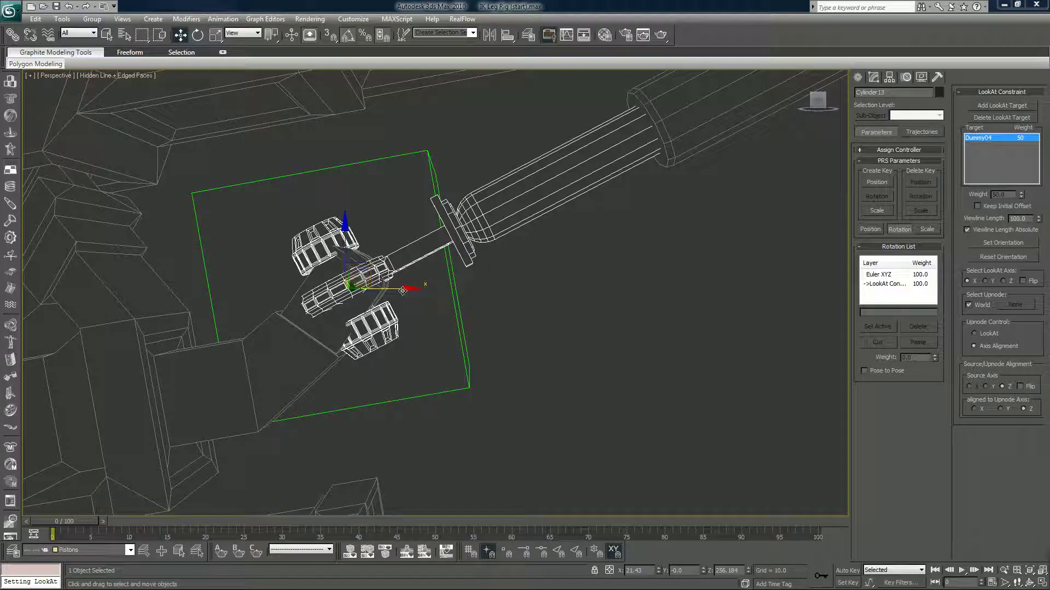
Step: Try Y as the LookAt axis of the selected piston rod's constraint, and return it to X
middle_click_drag(408, 294, 361, 244, "alt")
scroll(402, 286, "down", 4)
middle_click_drag(233, 384, 296, 246, "alt")
scroll(400, 220, "up", 5)
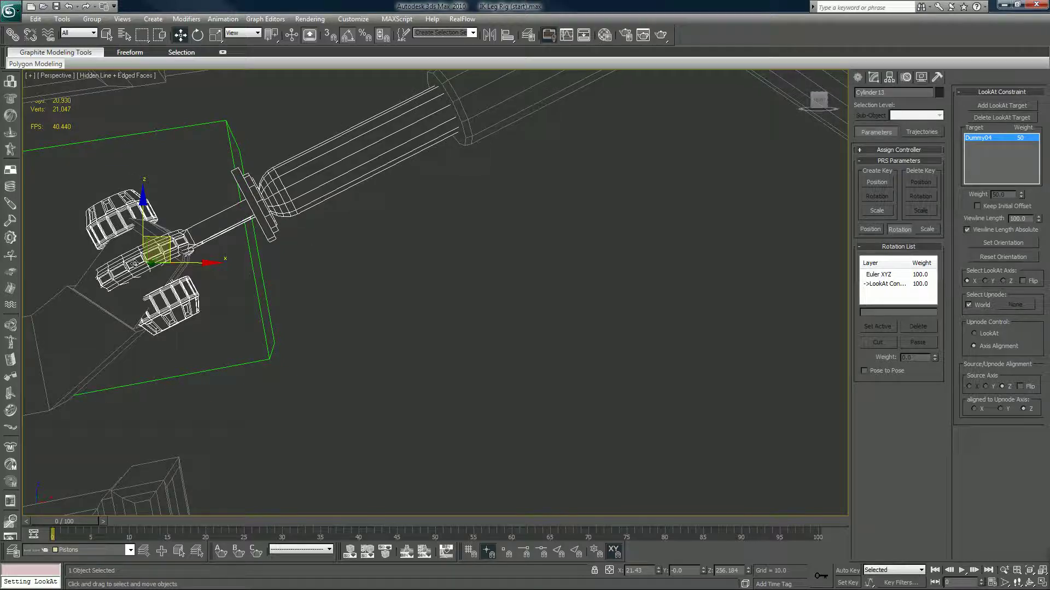
left_click(985, 281)
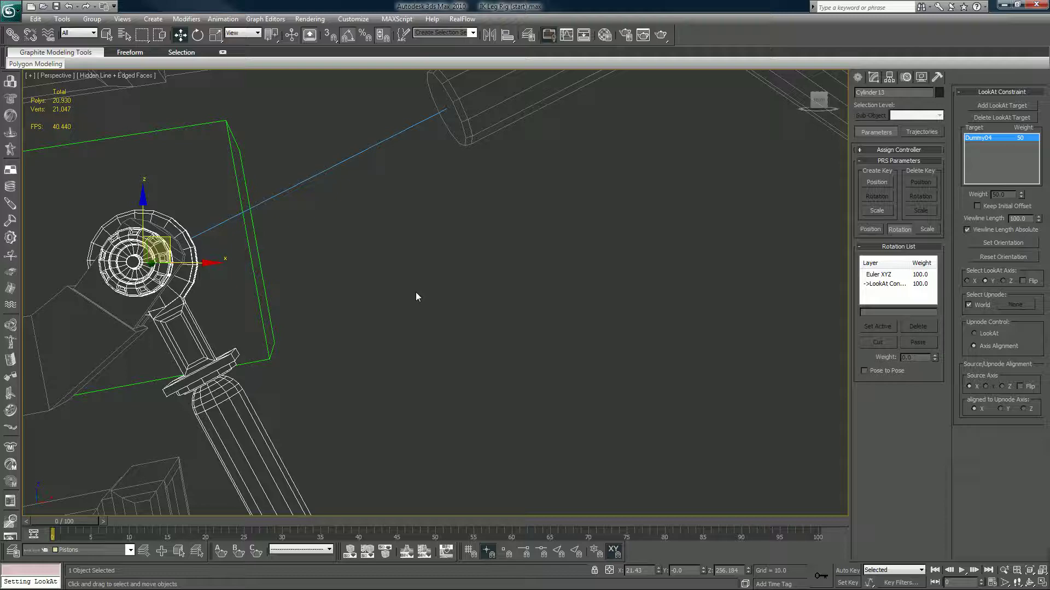
scroll(417, 295, "down", 3)
scroll(417, 294, "down", 3)
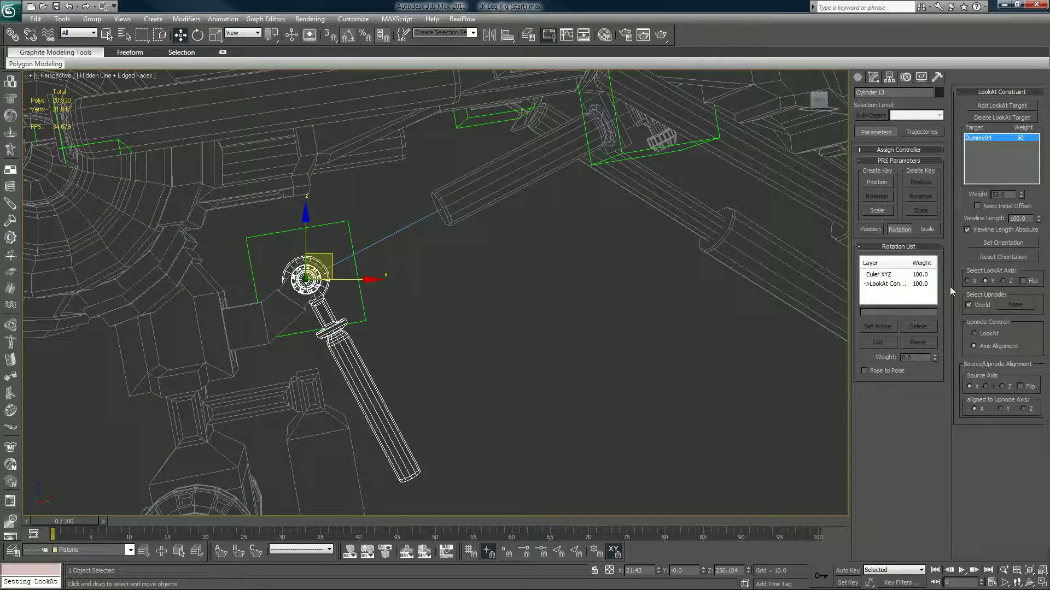
left_click(969, 281)
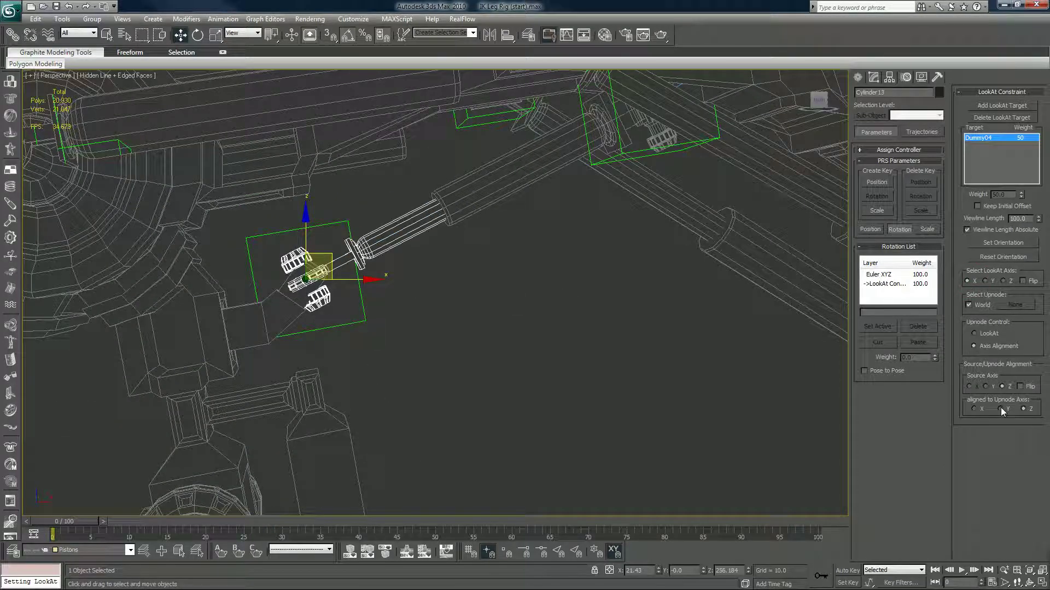
Step: Align the piston rod's Z source axis to the upnode's Y axis, comparing it with the Z alignment
left_click(1001, 410)
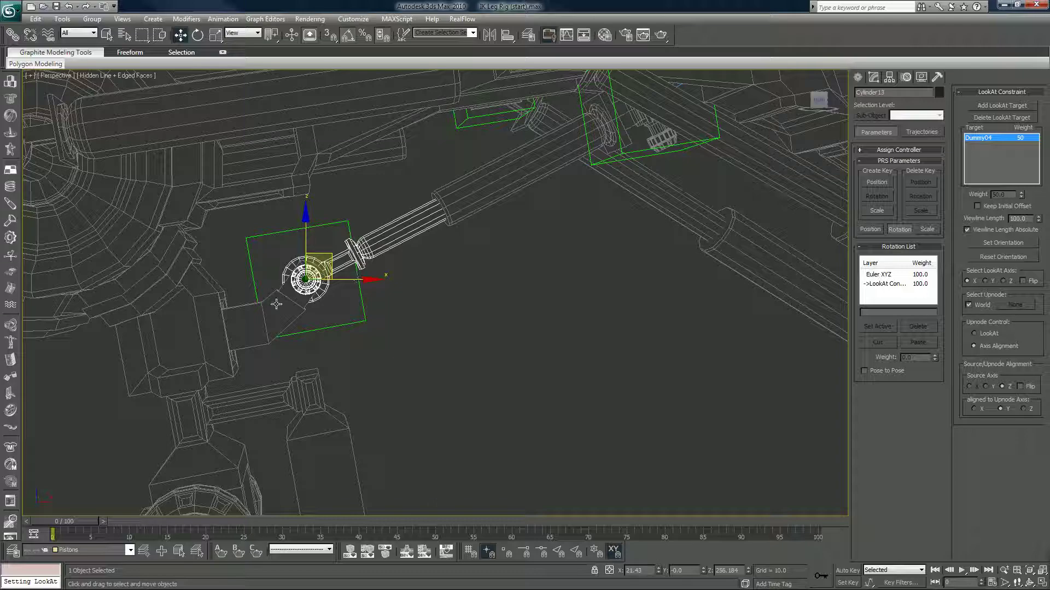
middle_click_drag(334, 277, 371, 334)
scroll(356, 298, "up", 3)
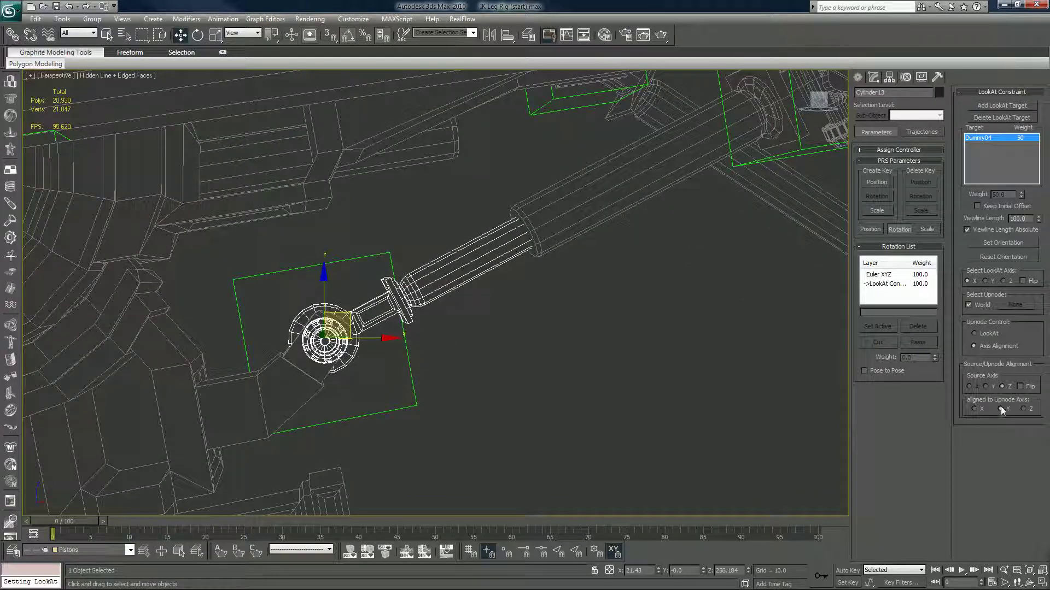
left_click(1023, 409)
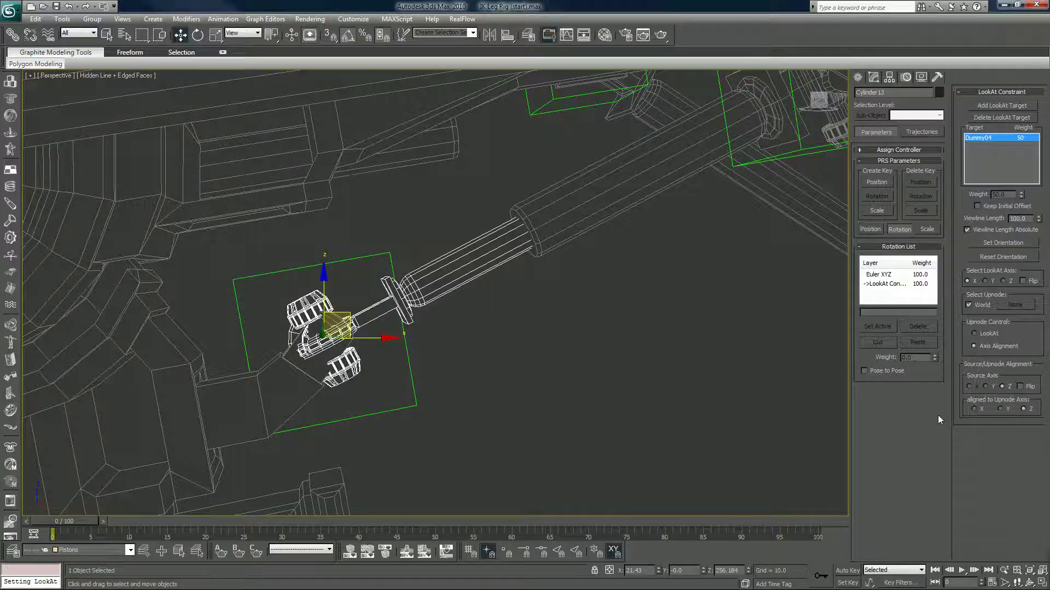
left_click(1001, 409)
Step: Add a LookAt constraint to the upper piston part GeoSphere11 with target Dummy06 on the lower leg, and set its viewline length to 0
middle_click_drag(520, 338, 511, 405, "alt")
scroll(526, 355, "down", 2)
scroll(526, 355, "down", 2)
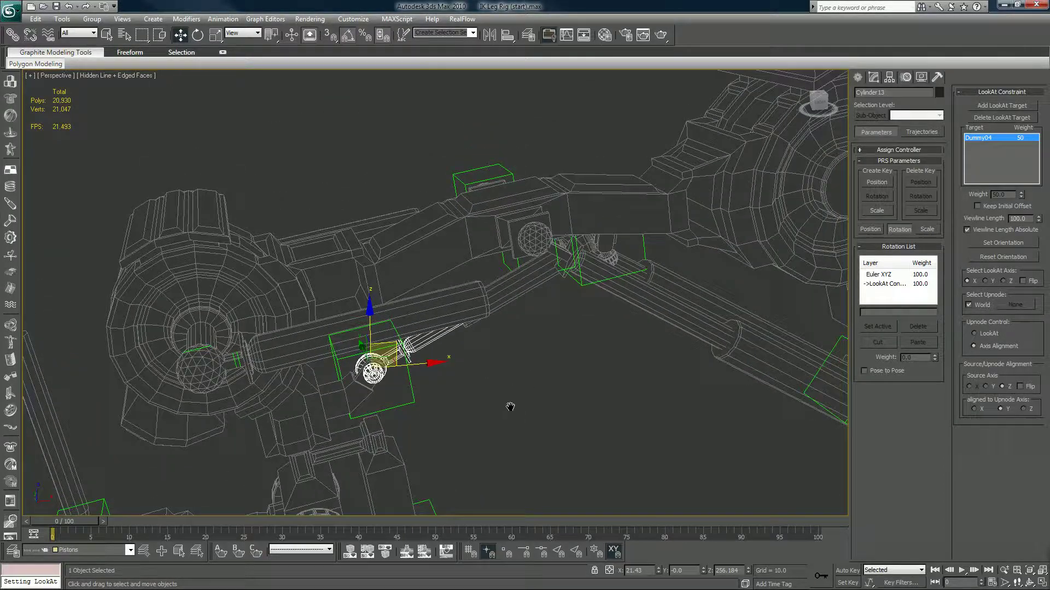
middle_click_drag(487, 368, 473, 328, "alt")
middle_click_drag(426, 356, 582, 293, "alt")
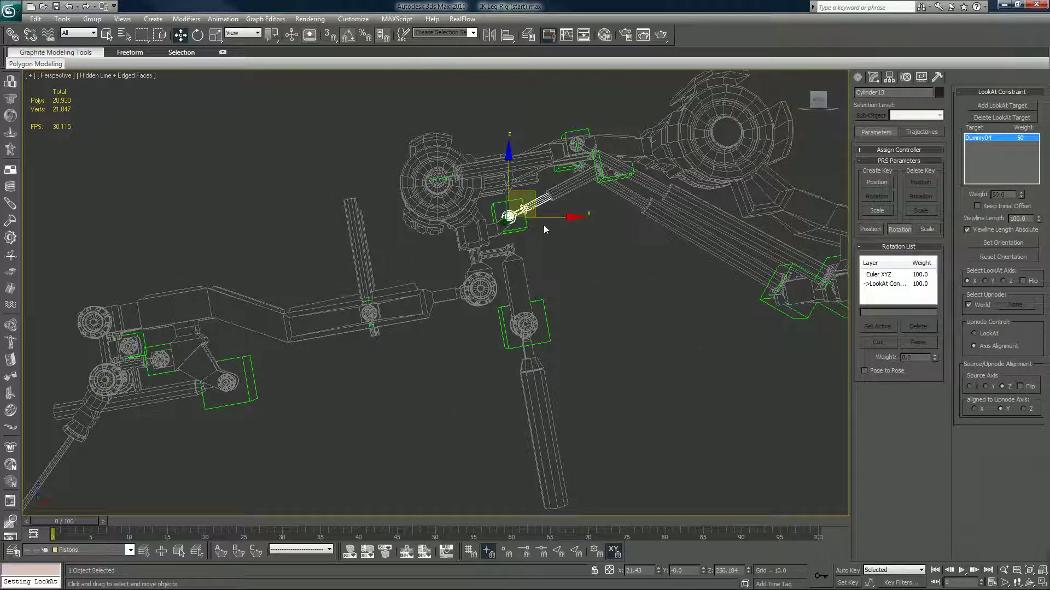
middle_click_drag(529, 236, 585, 304, "alt")
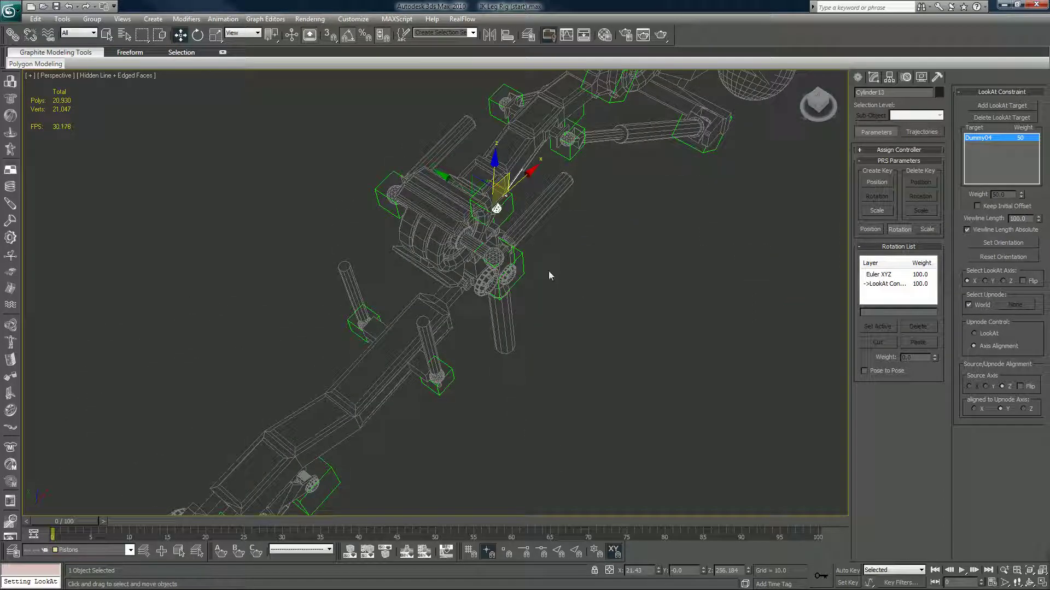
left_click(542, 212)
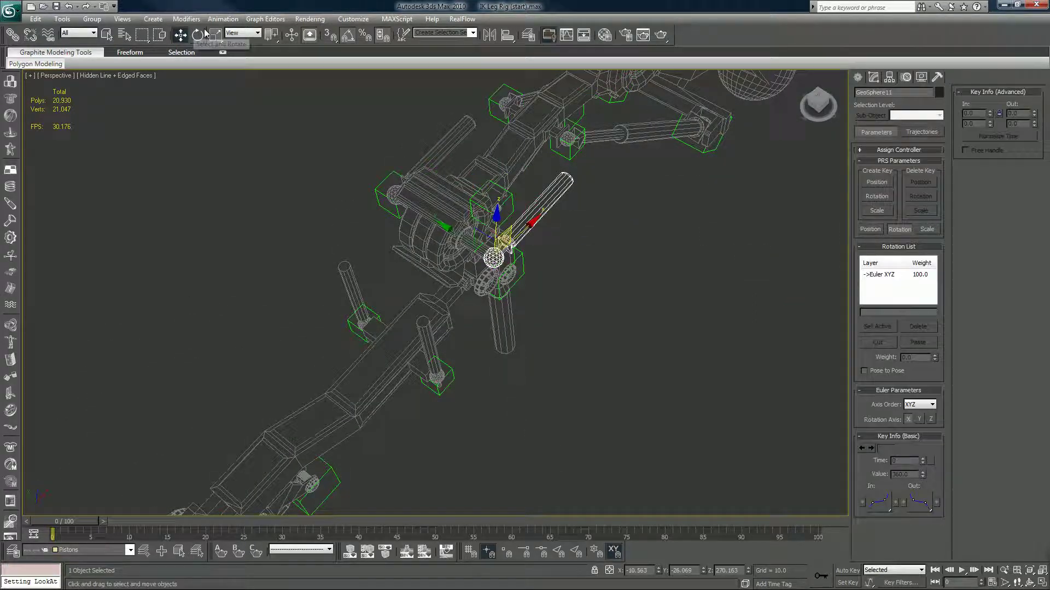
left_click(222, 20)
mouse_move(306, 77)
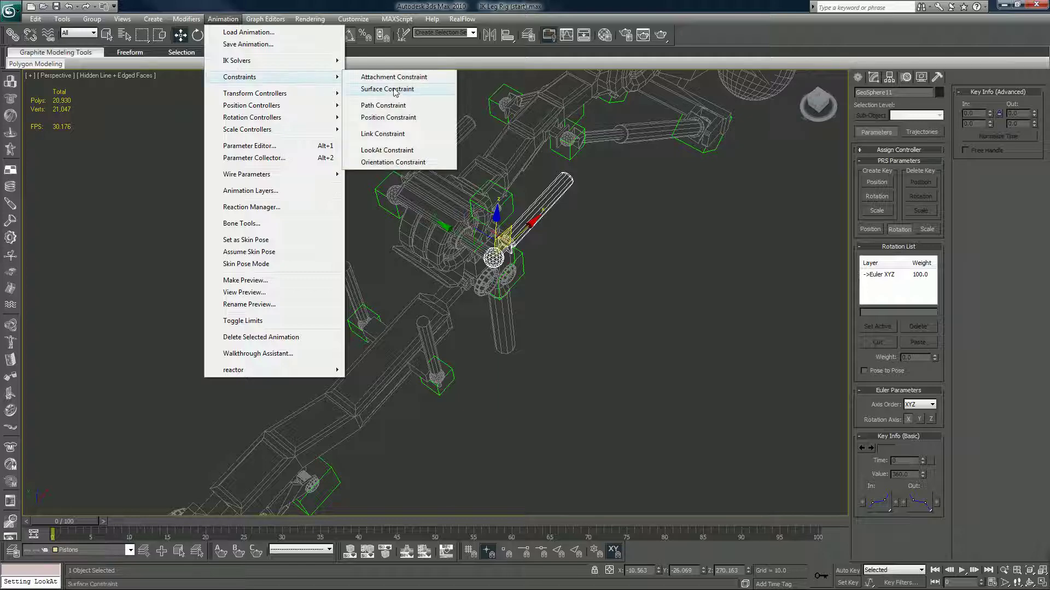
left_click(386, 150)
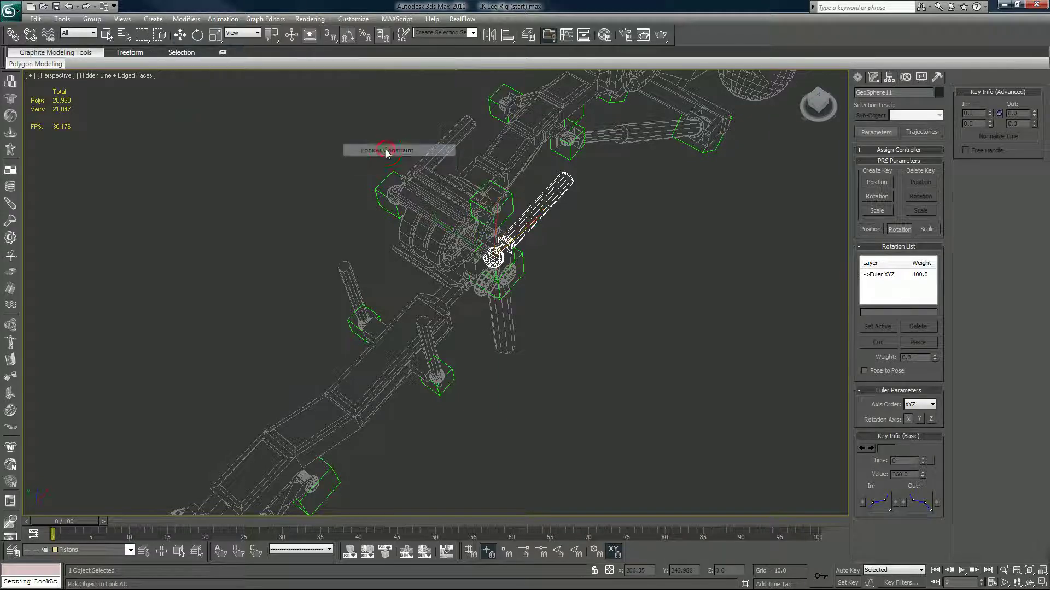
left_click(451, 370)
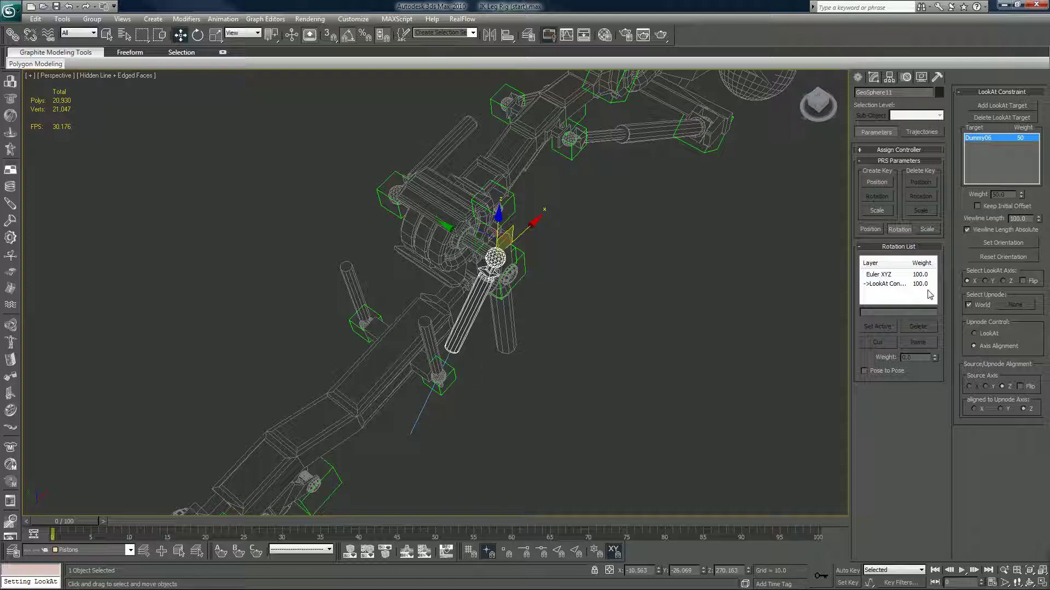
right_click(1038, 221)
Step: Try to constrain the matching lower rod, Cylinder11, to look at Dummy01, with a viewline length of 0
left_click(432, 339)
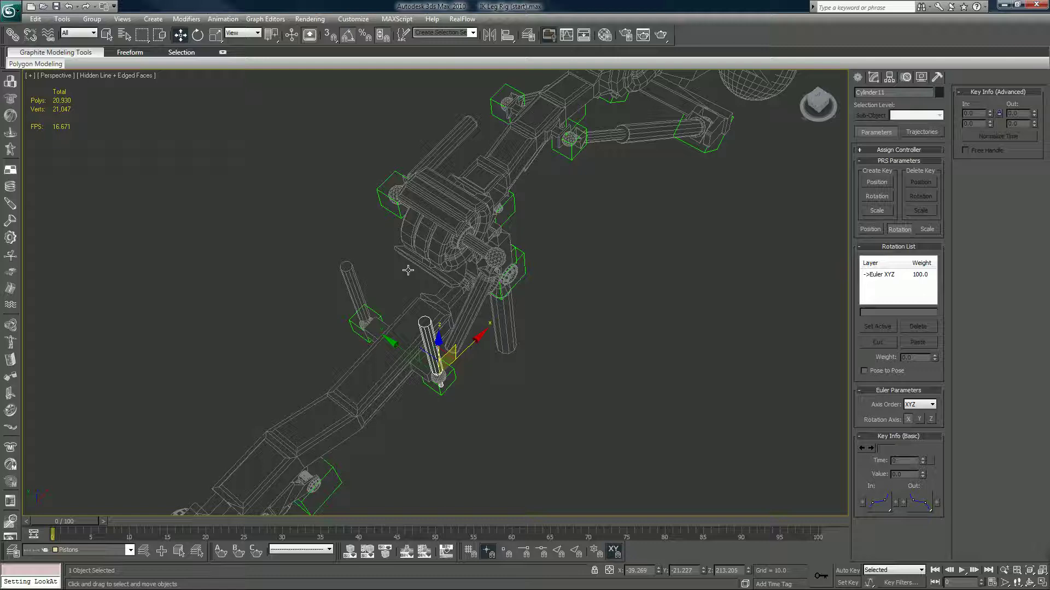
left_click(223, 18)
mouse_move(243, 81)
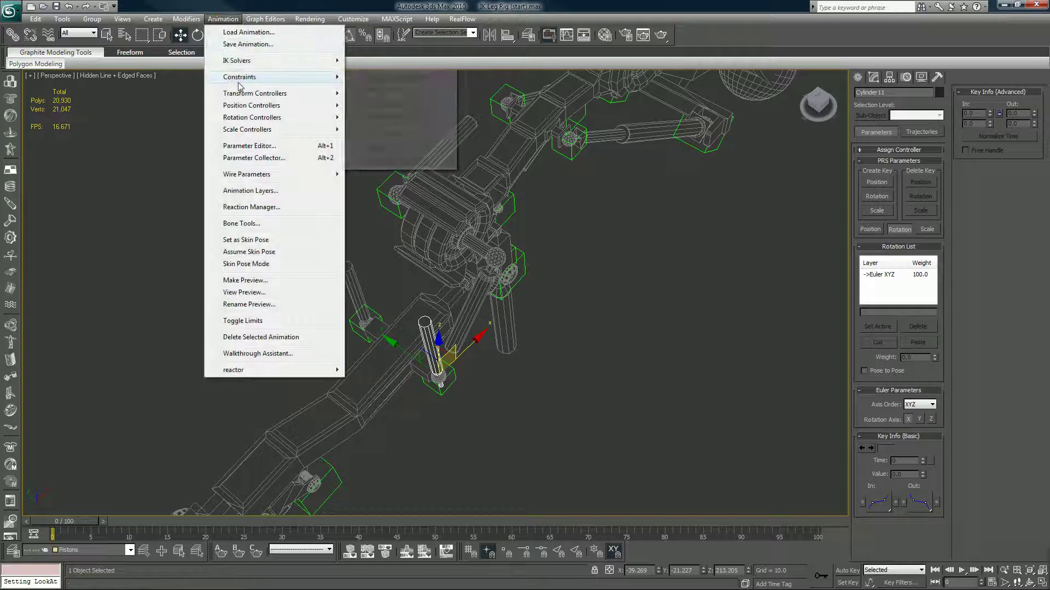
left_click(387, 149)
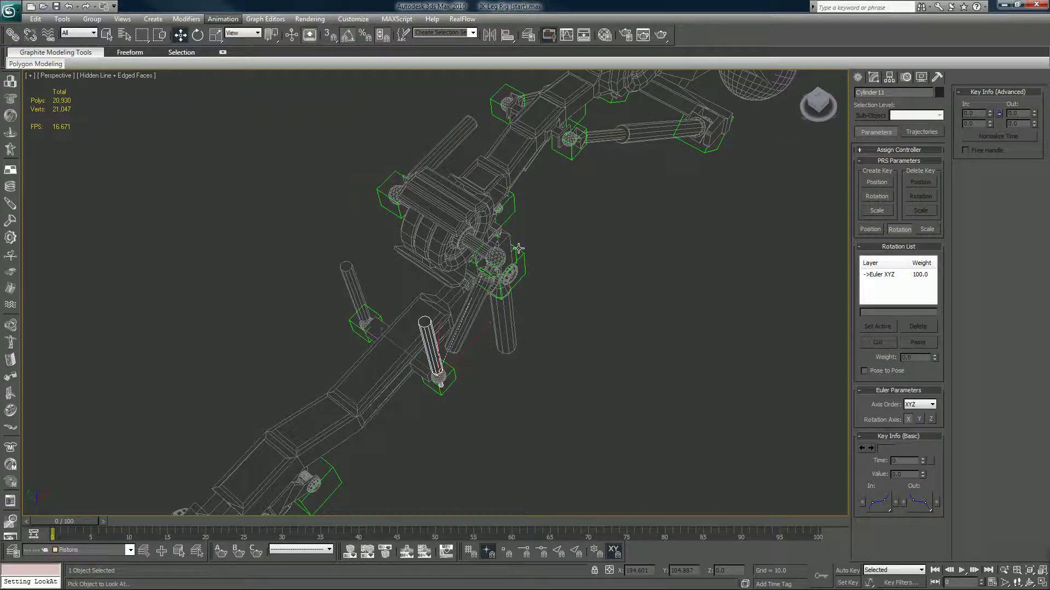
left_click(523, 257)
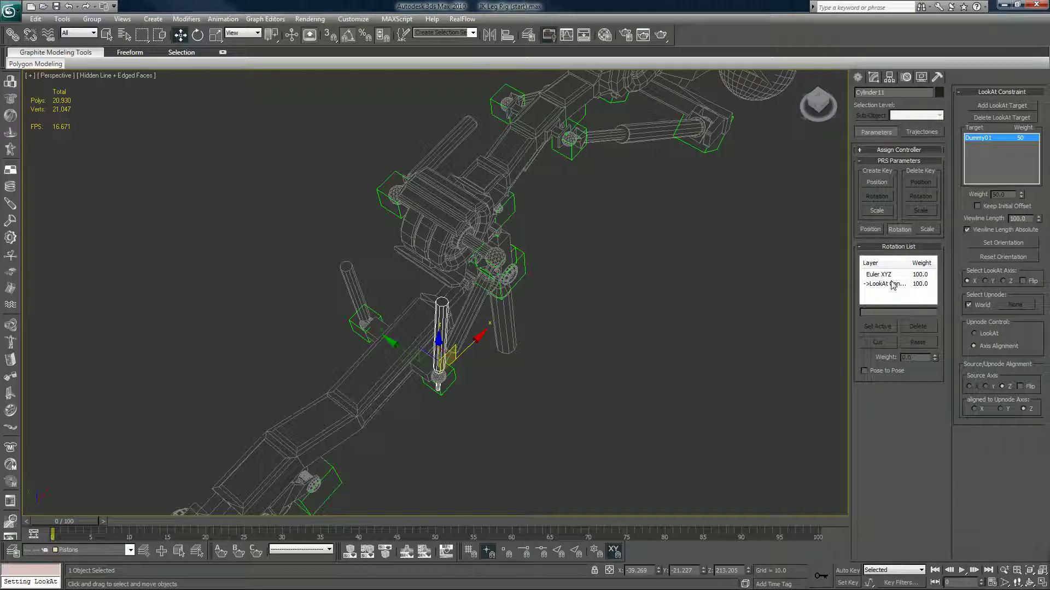
middle_click_drag(642, 377, 595, 330, "alt")
middle_click_drag(530, 357, 557, 394)
scroll(539, 386, "up", 3)
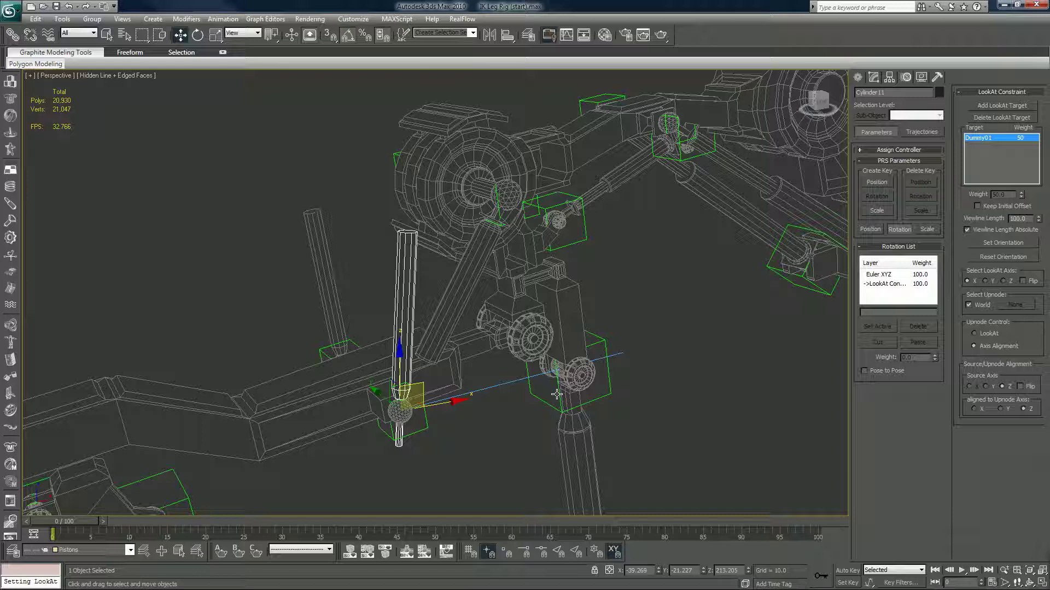
right_click(1038, 219)
Step: Try Y, X and Z as the upnode alignment axis, and Y and Z as the LookAt axis, on Cylinder11's constraint
left_click(1003, 386)
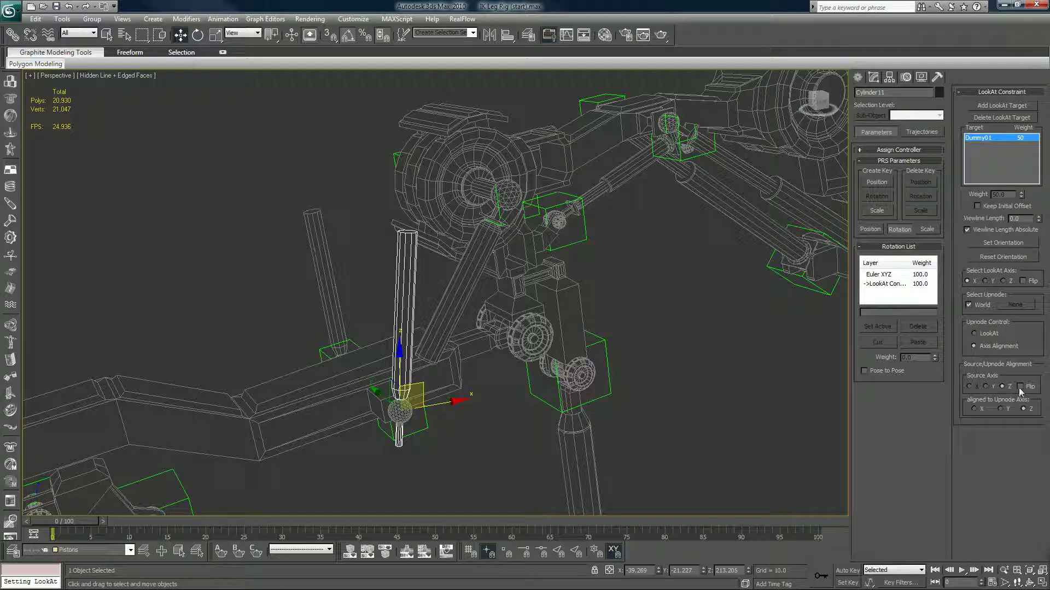
left_click(1000, 409)
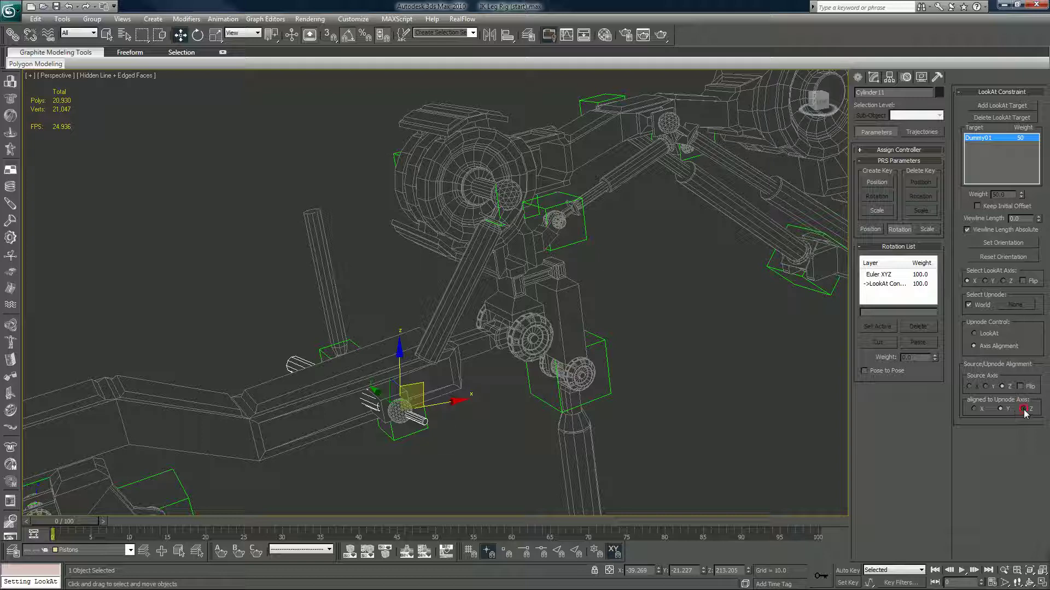
left_click(1023, 409)
left_click(974, 409)
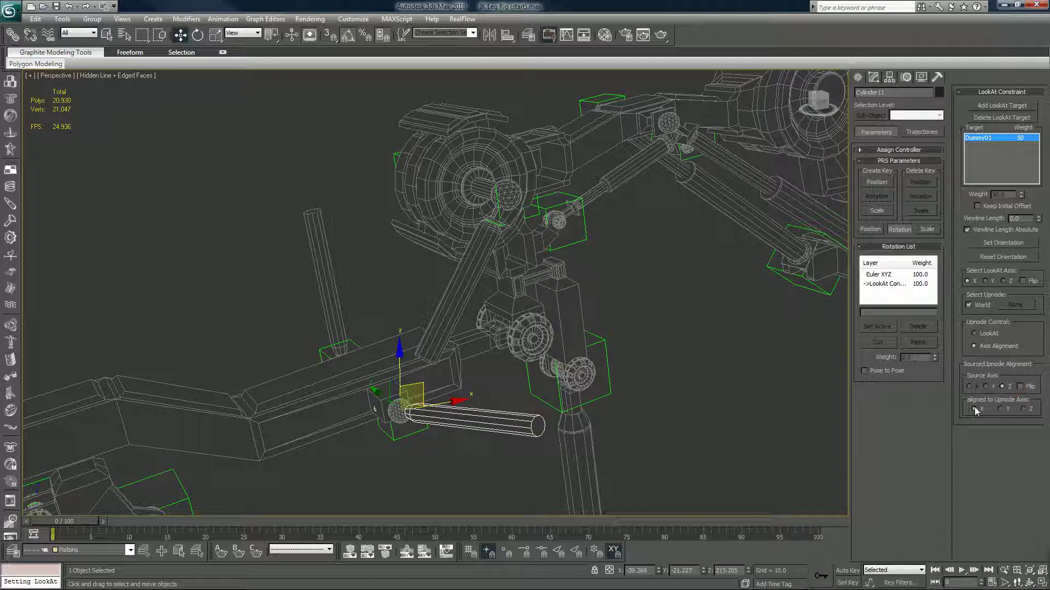
left_click(1023, 409)
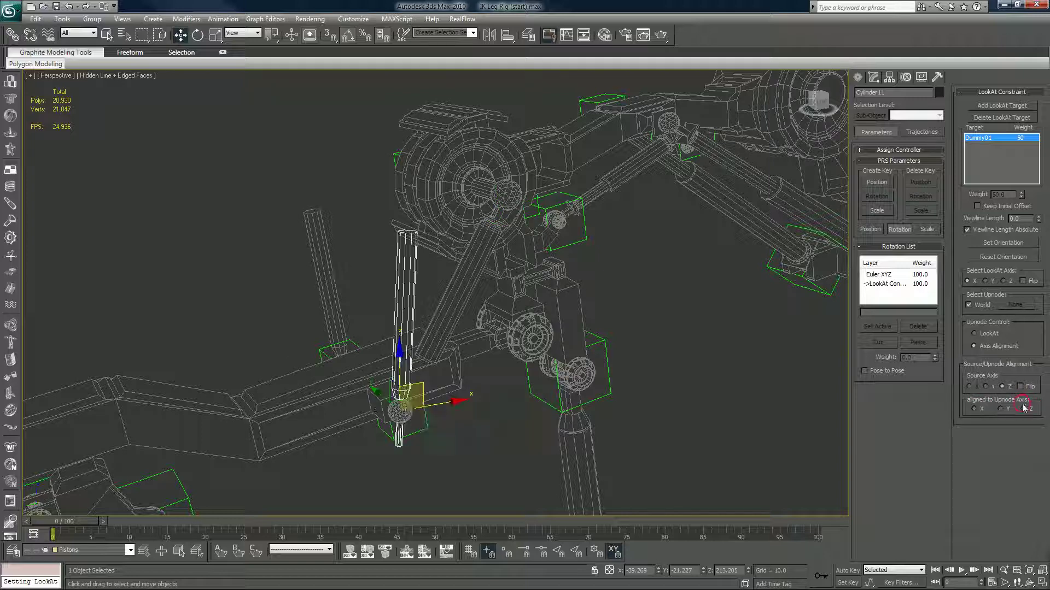
left_click(987, 281)
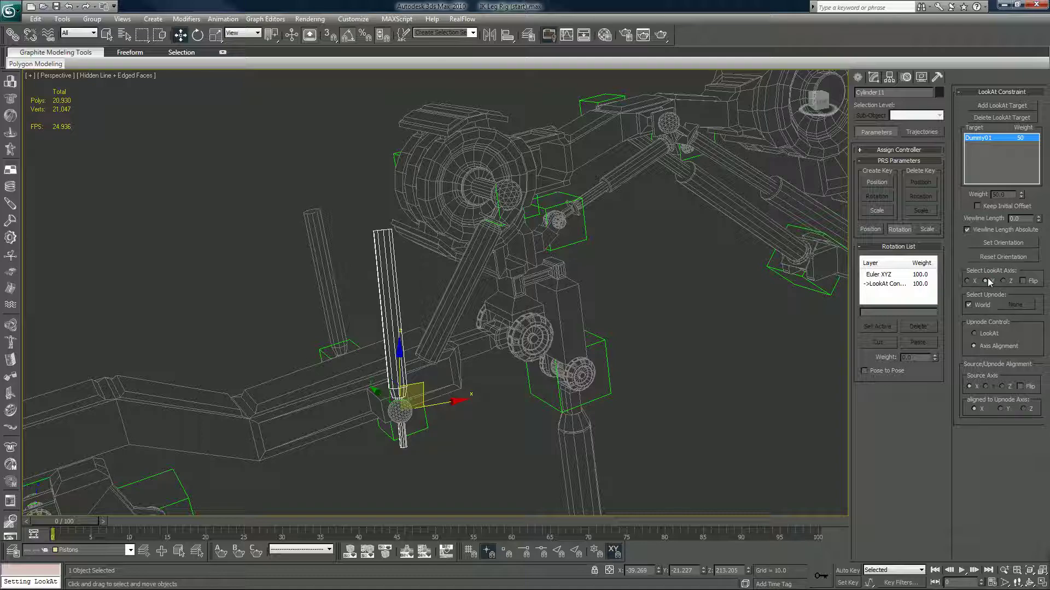
left_click(1004, 281)
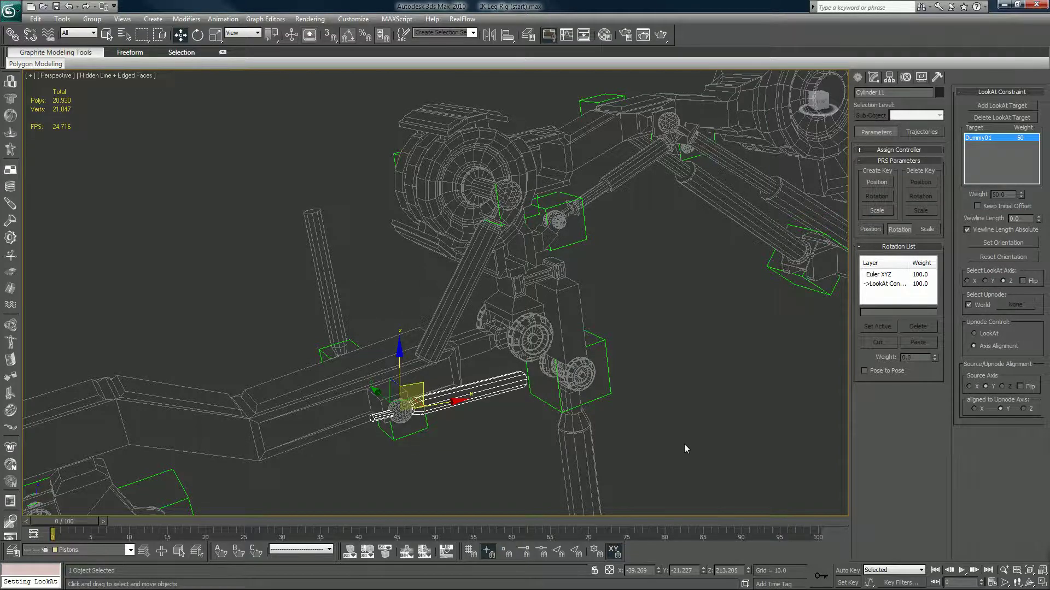
Step: Delete the LookAt constraint from Cylinder11's rotation list
middle_click_drag(684, 444, 648, 447, "alt")
middle_click_drag(628, 400, 663, 401)
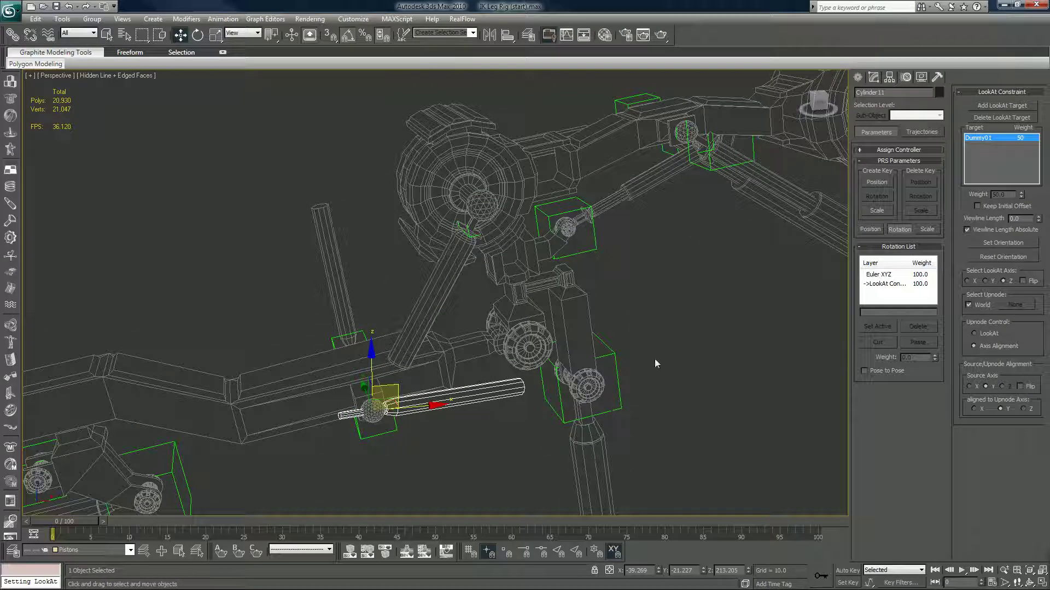
left_click(878, 284)
left_click(911, 326)
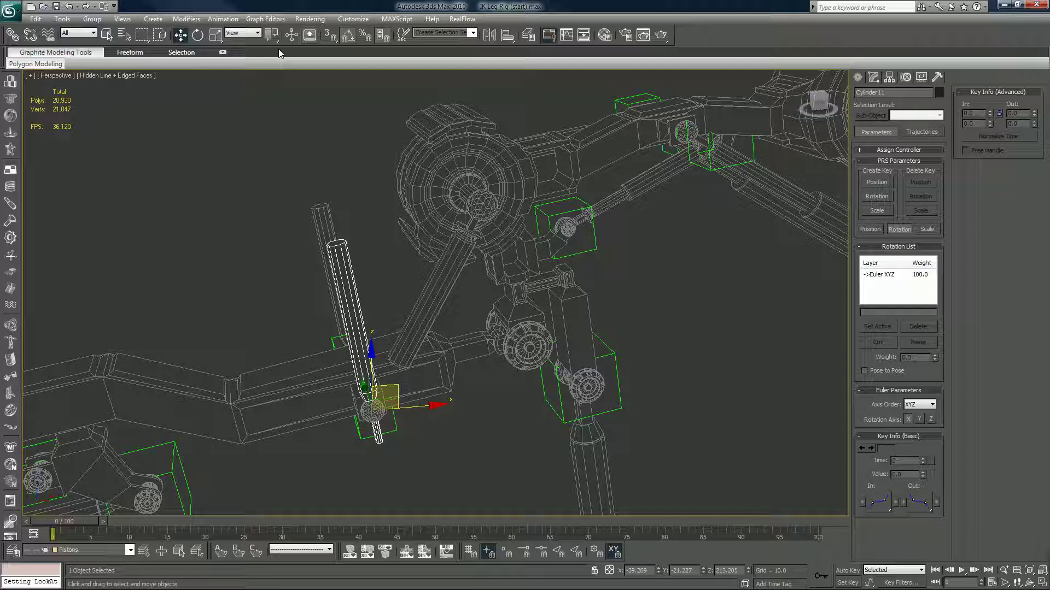
Step: Select the dummy around the upper piston's ball joint to identify it as the rod's proper target
left_click(223, 19)
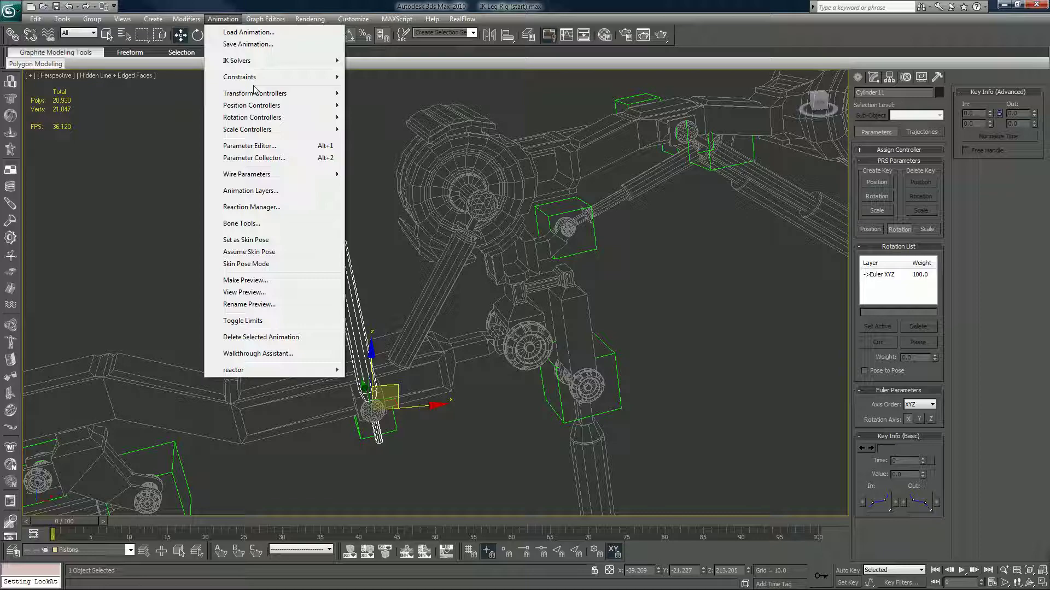
mouse_move(256, 96)
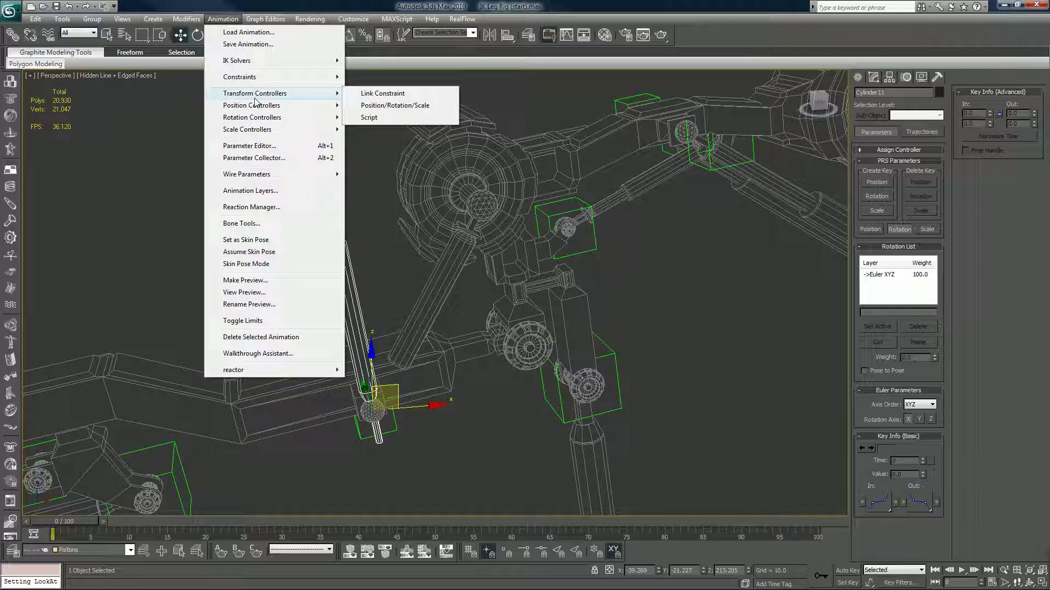
left_click(477, 225)
middle_click_drag(483, 260, 484, 225, "alt")
left_click(352, 234)
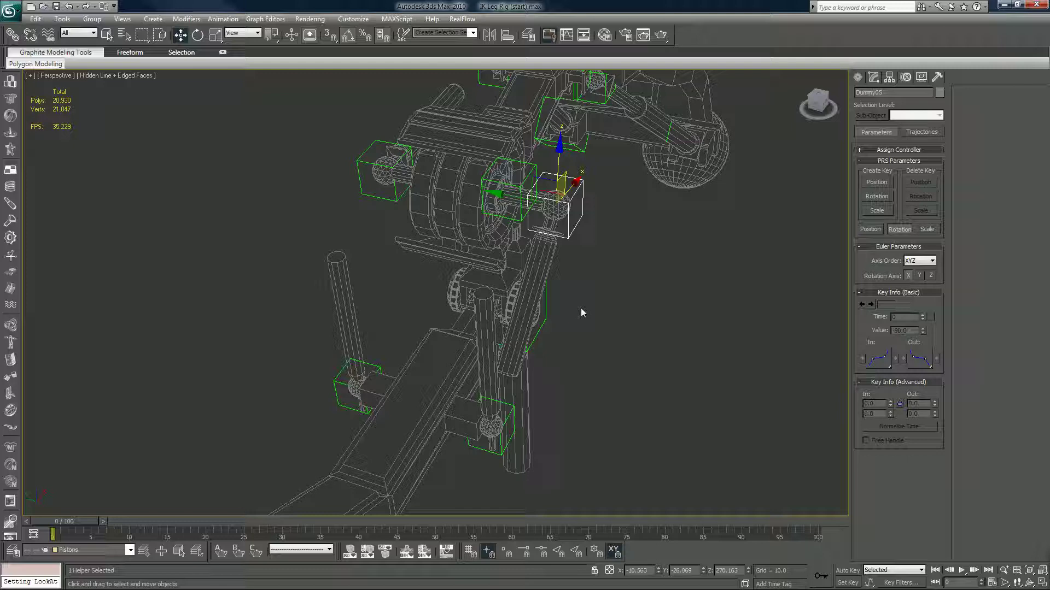
Step: Add a LookAt constraint to the lower rod Cylinder11 with Dummy05 at the upper ball joint as its target
left_click(487, 337)
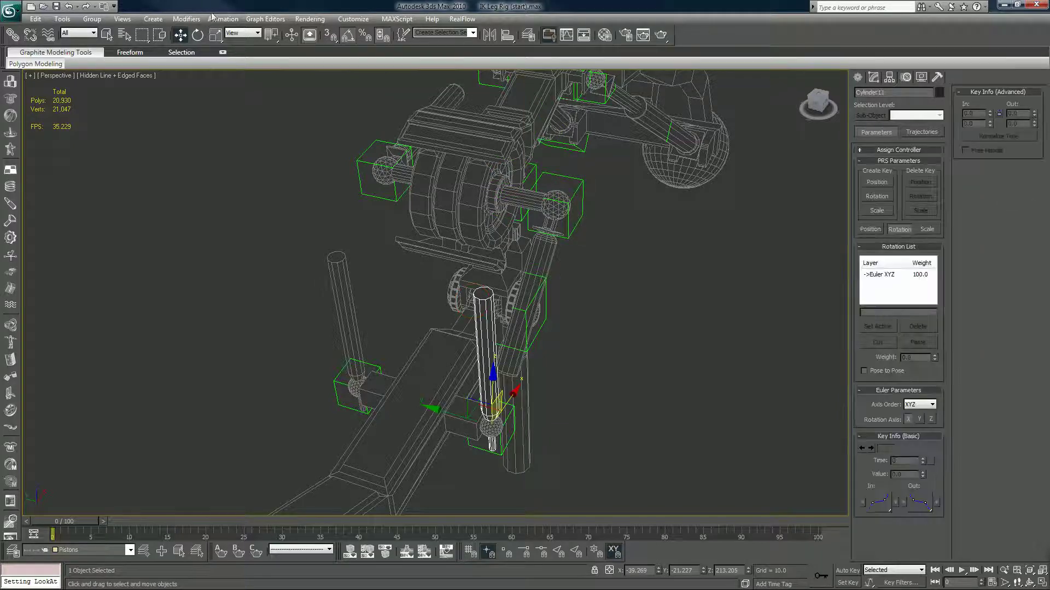
left_click(223, 19)
mouse_move(258, 77)
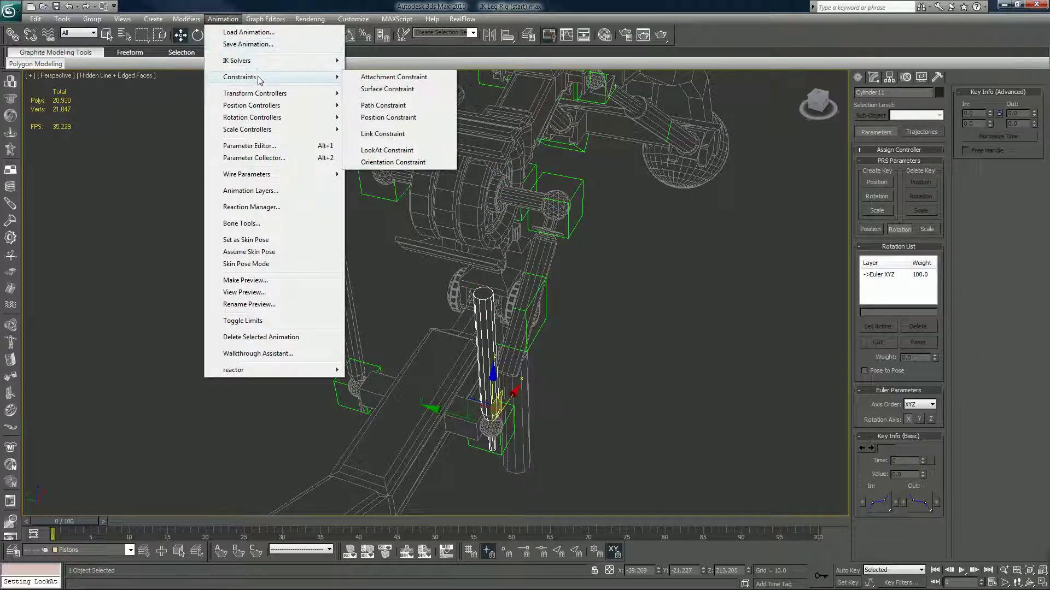
left_click(405, 151)
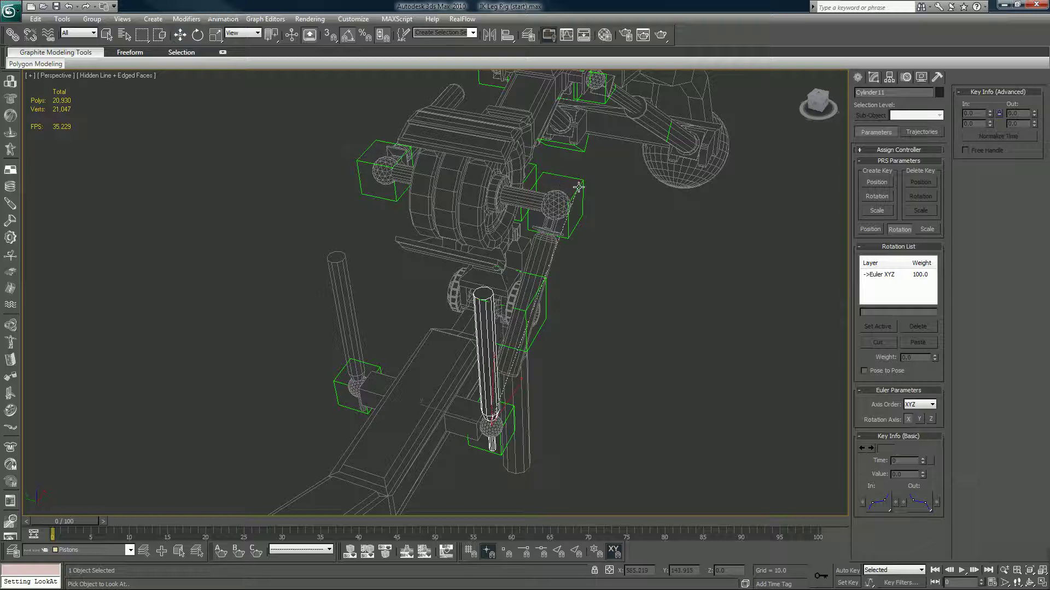
left_click(572, 194)
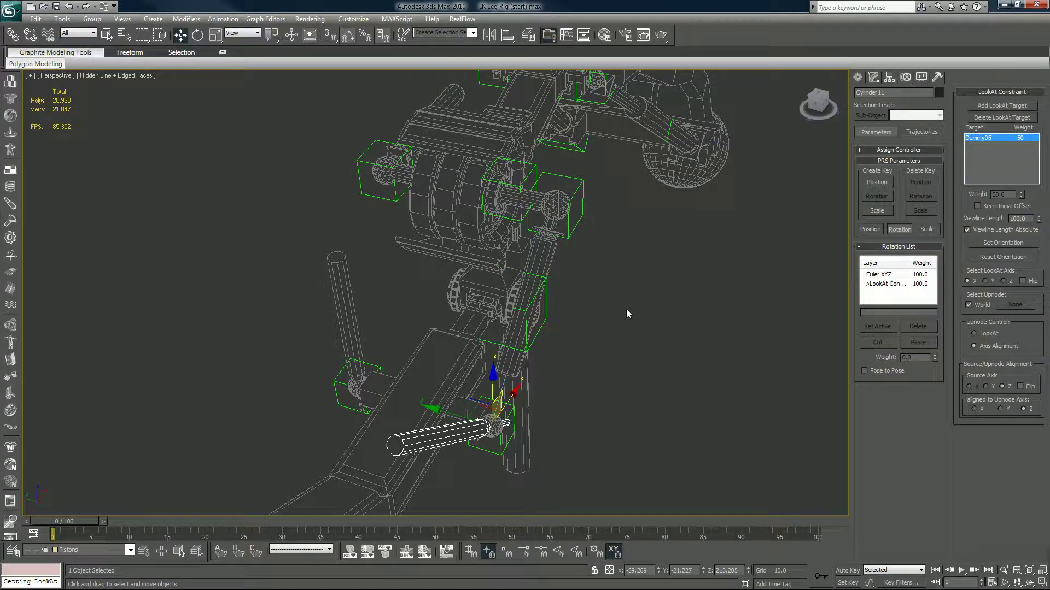
middle_click_drag(627, 310, 574, 287, "alt")
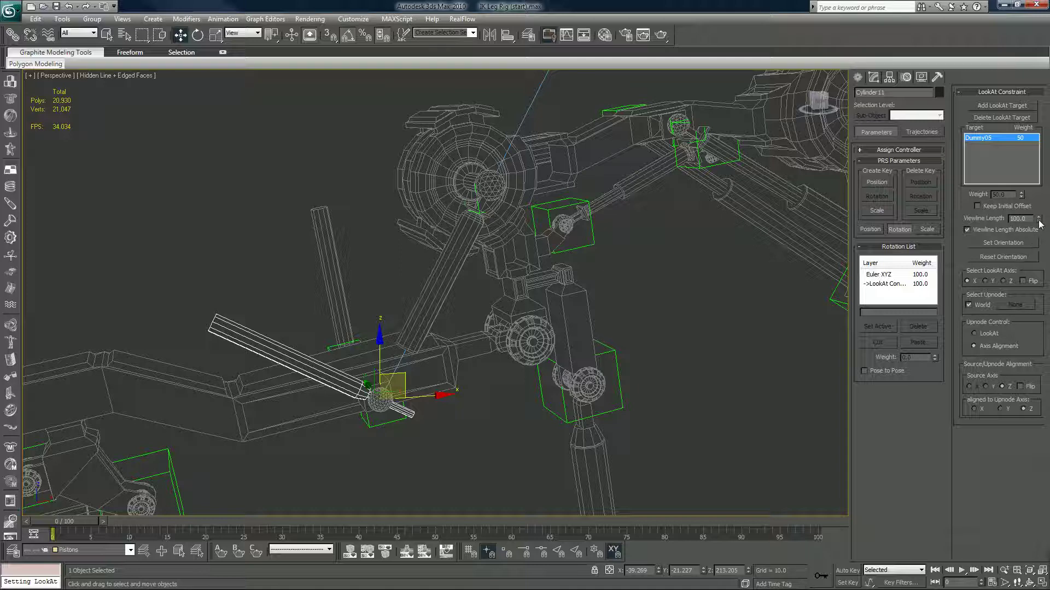
Step: Set Cylinder11's viewline length to 0 and its LookAt axis to Z, after trying Y, X and Z as the upnode alignment axis
left_click_drag(1039, 221, 1039, 224)
left_click(1000, 409)
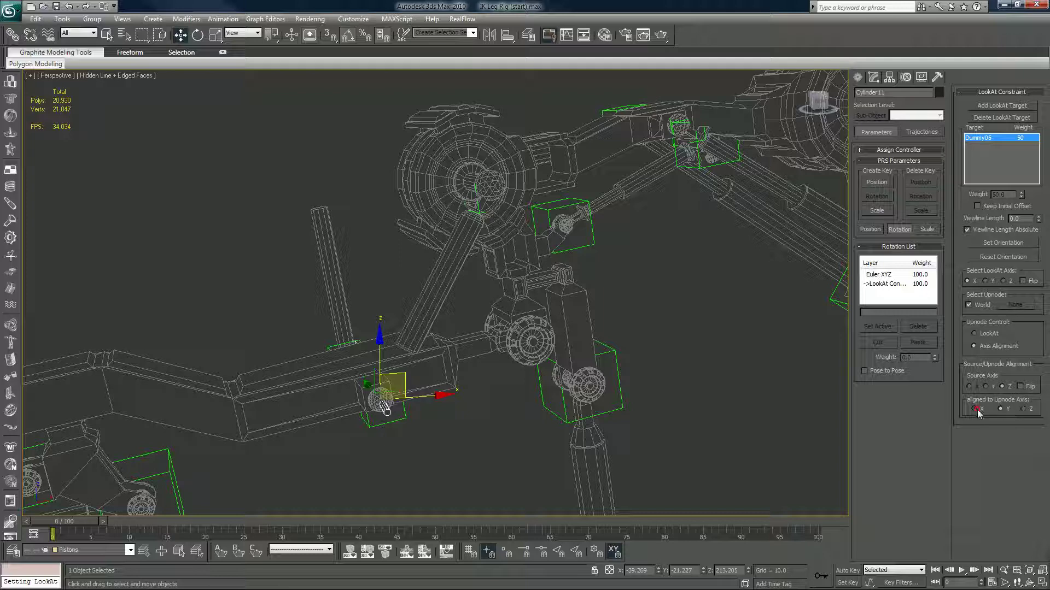
left_click(975, 409)
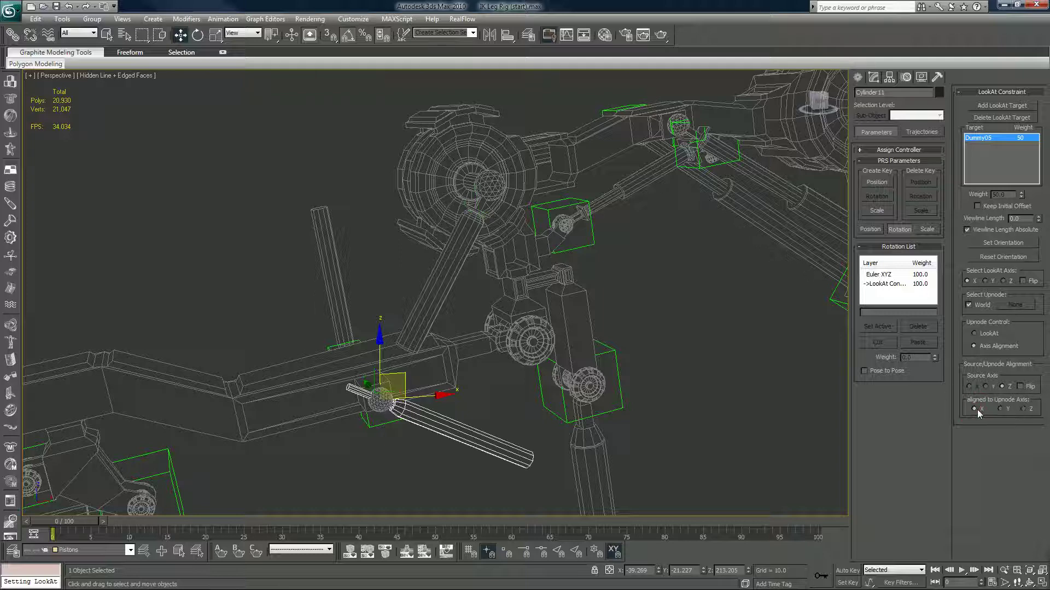
left_click(1021, 409)
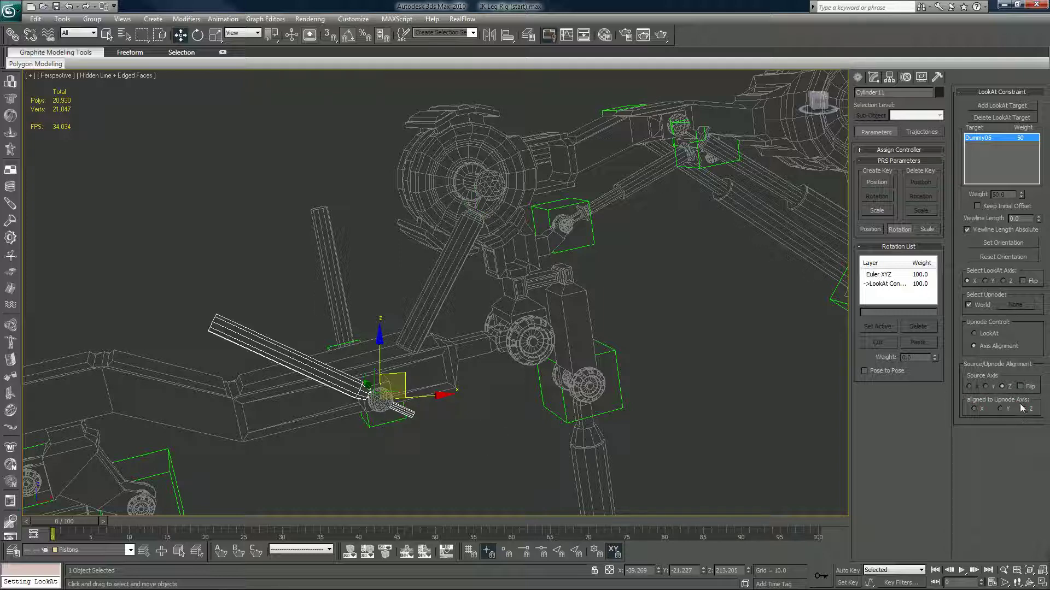
left_click(985, 281)
left_click(1004, 281)
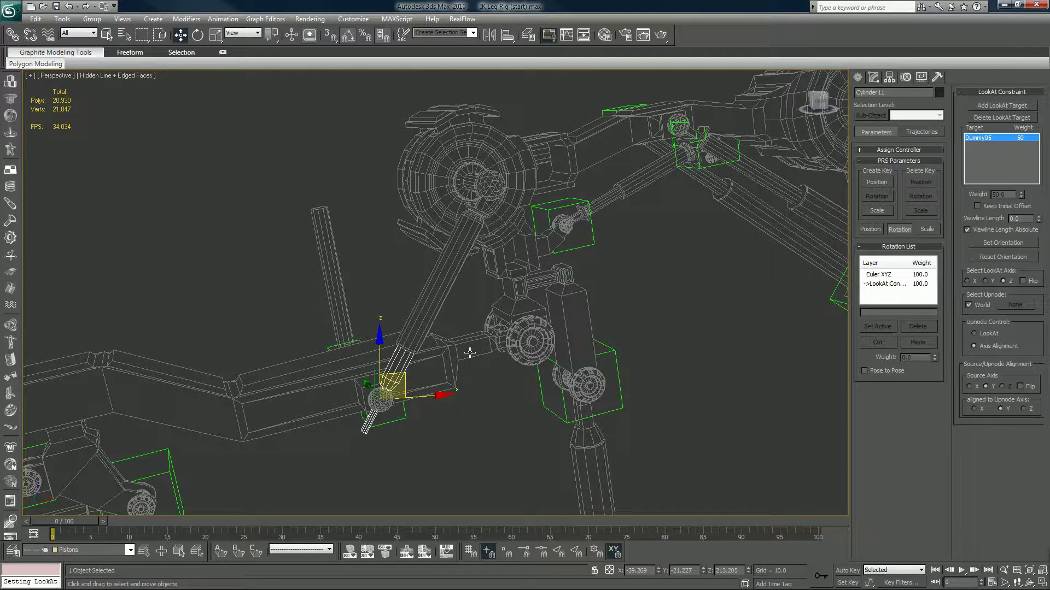
Step: Add a LookAt constraint to the upper piston half GeoSphere12 with Dummy07 at the lower ball joint as target, and shorten its viewline length
middle_click_drag(469, 353, 469, 266, "alt")
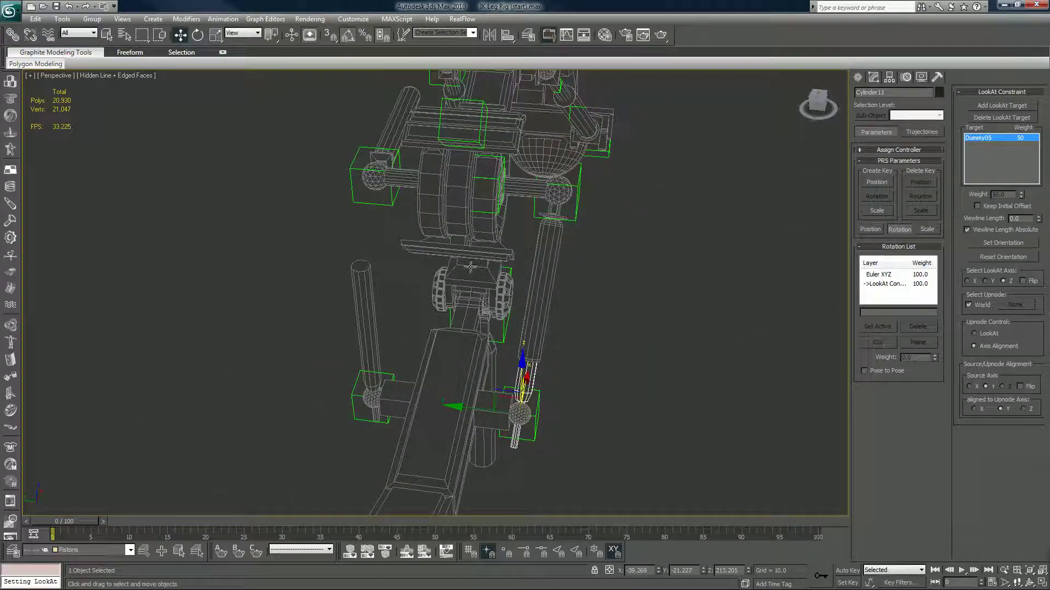
left_click(392, 129)
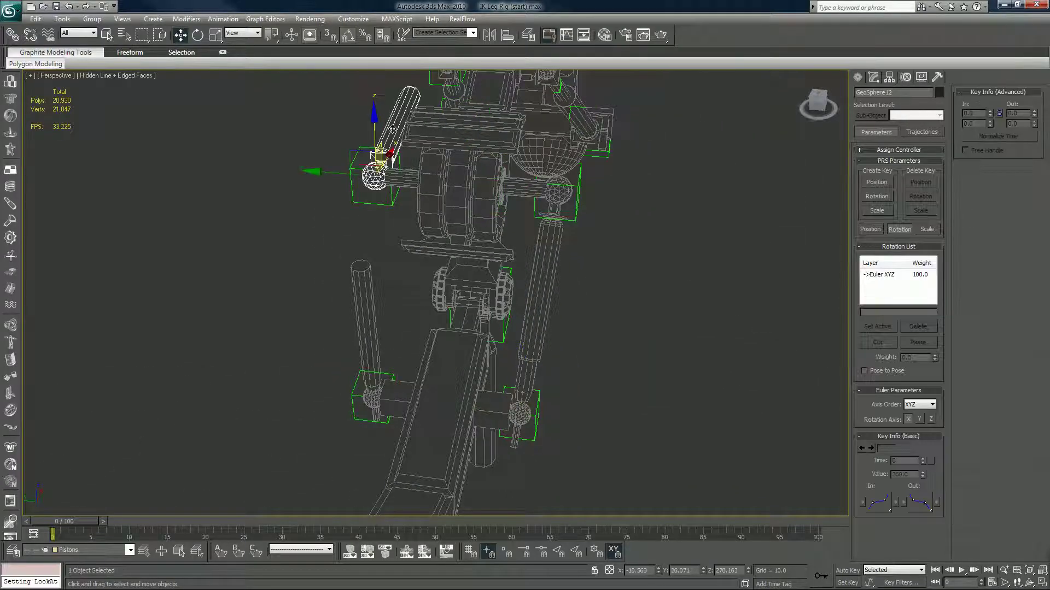
left_click(234, 21)
mouse_move(295, 77)
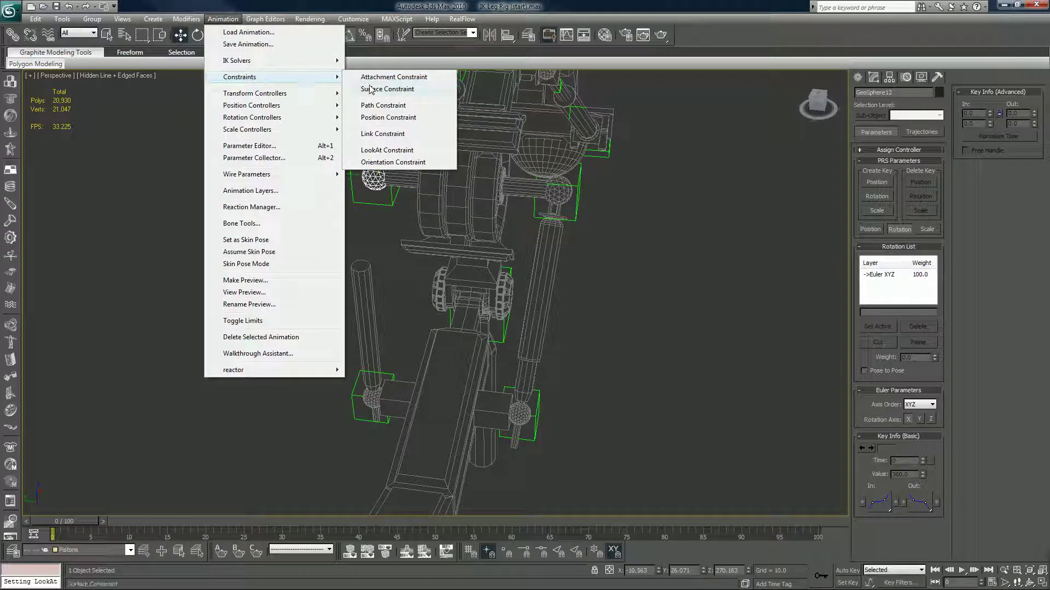
left_click(377, 151)
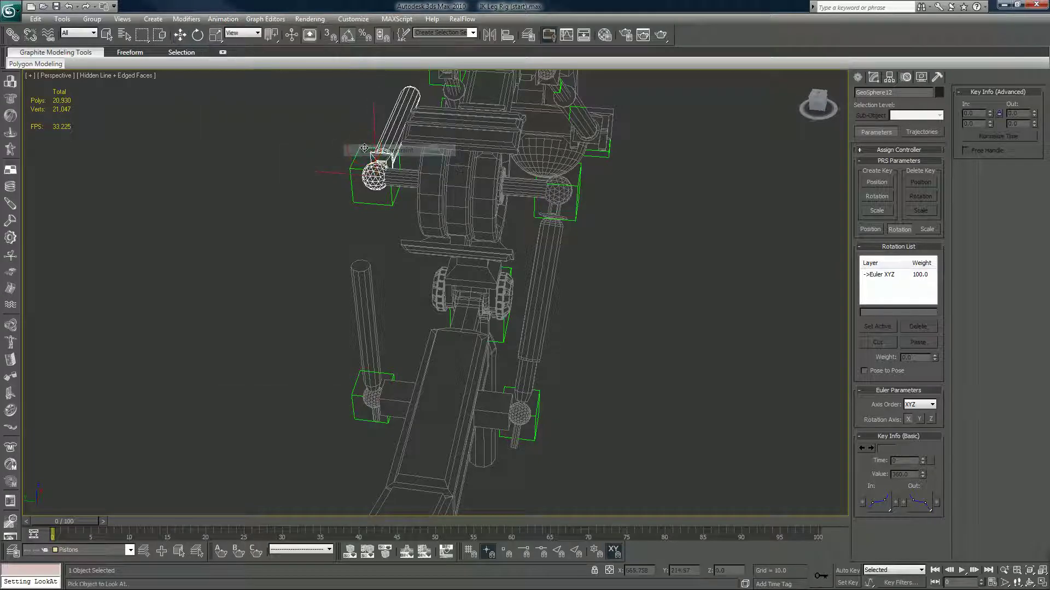
left_click(353, 397)
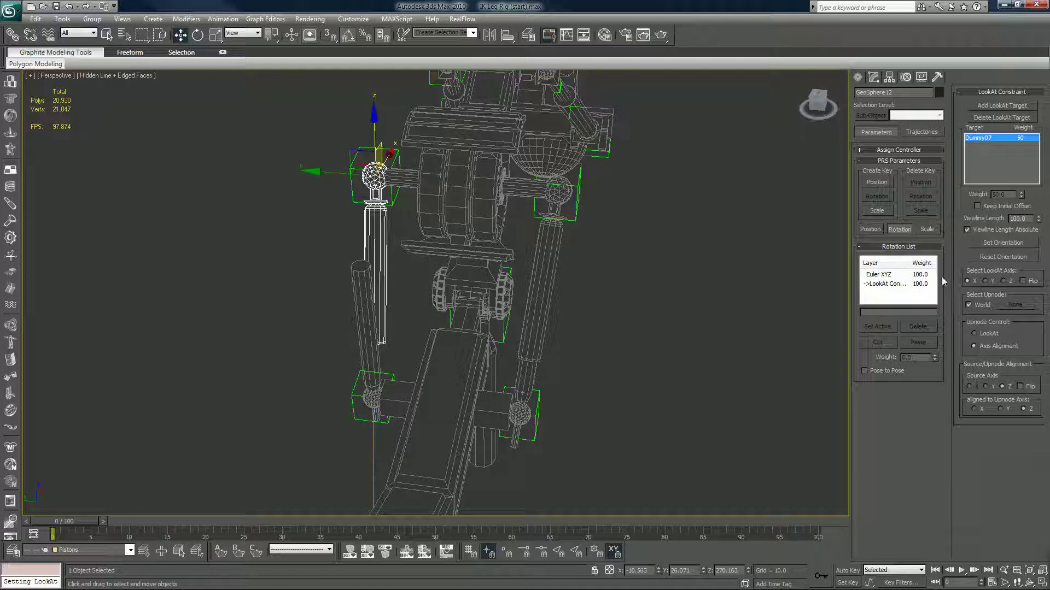
left_click_drag(1038, 220, 1041, 226)
Step: Add a LookAt constraint to the lower rod Cylinder08 targeting Dummy03 at the upper ball joint, with Z as LookAt axis and its viewline length reset
middle_click_drag(508, 306, 492, 301, "alt")
left_click(333, 261)
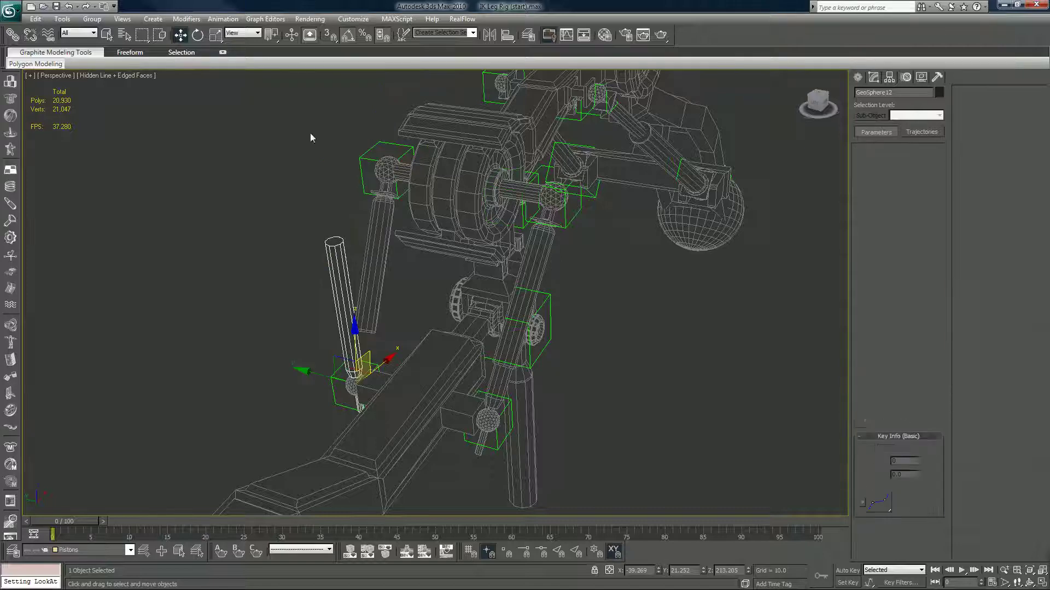
left_click(306, 19)
mouse_move(224, 22)
mouse_move(239, 77)
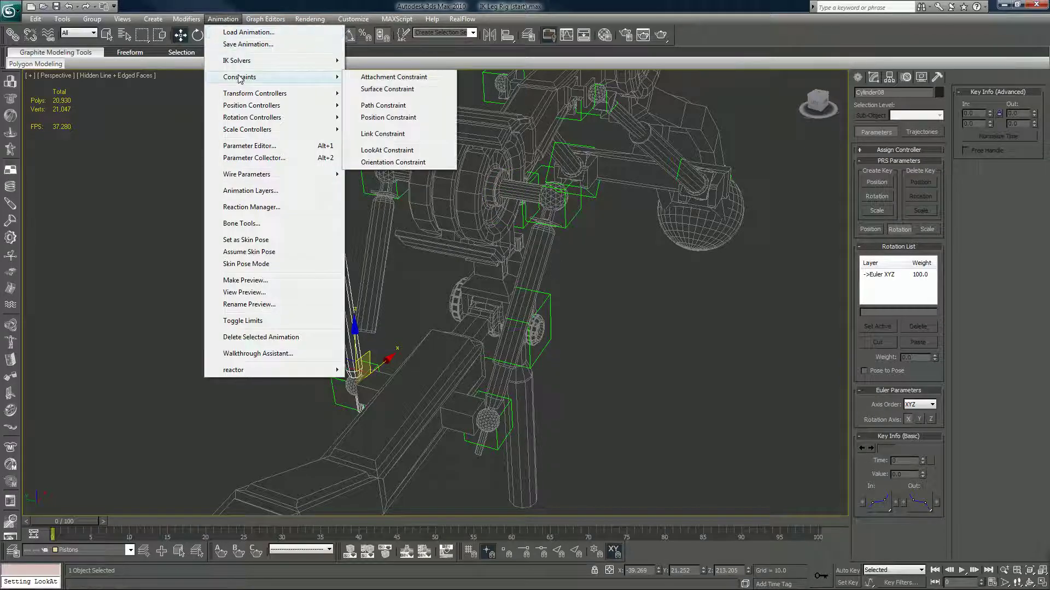
left_click(383, 133)
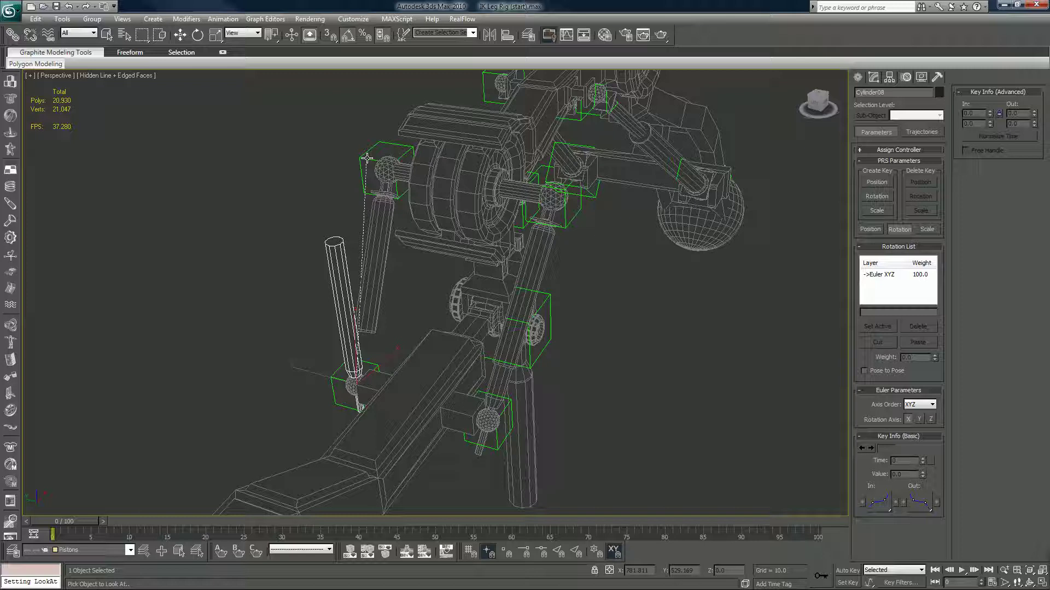
left_click(366, 158)
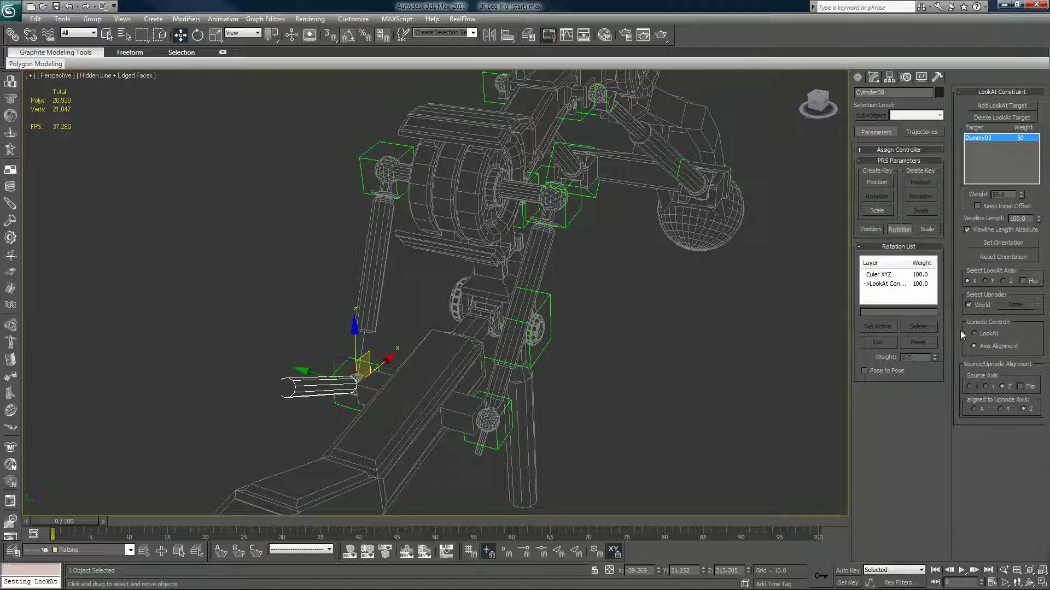
left_click(1003, 281)
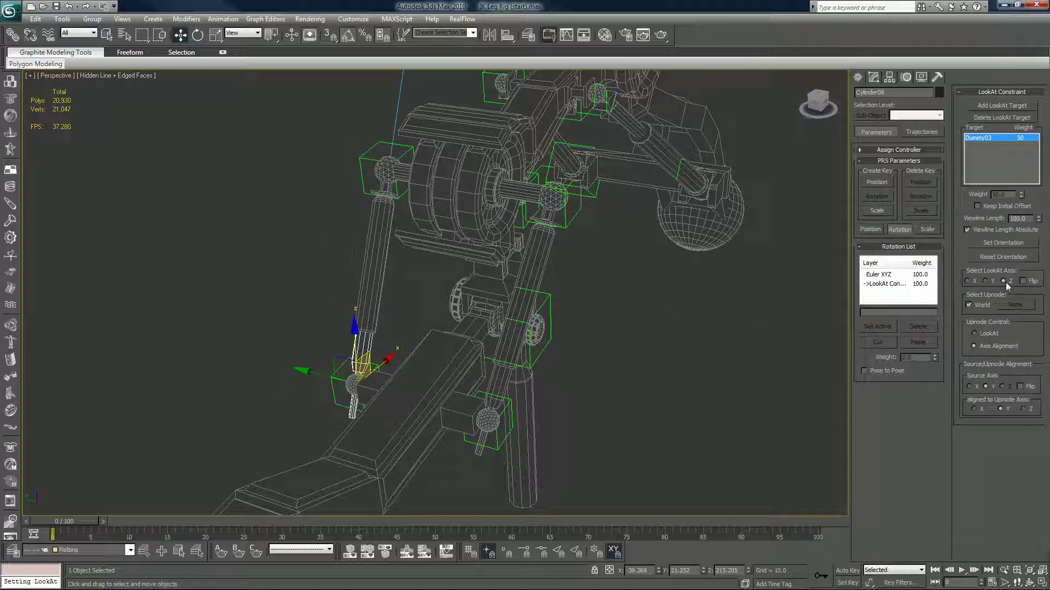
right_click(1038, 218)
Step: Add a LookAt constraint to Cylinder06, the rod beneath the lower leg, with Dummy01 at the opposite piston joint as its target
middle_click_drag(730, 314, 609, 206, "alt")
scroll(609, 206, "down", 3)
left_click(178, 352)
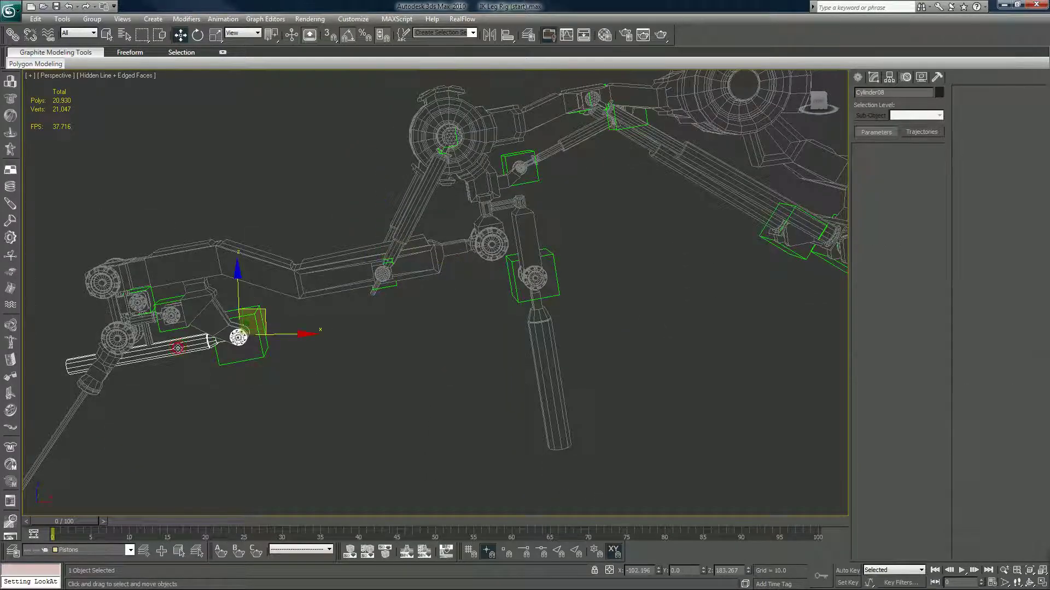
left_click(222, 18)
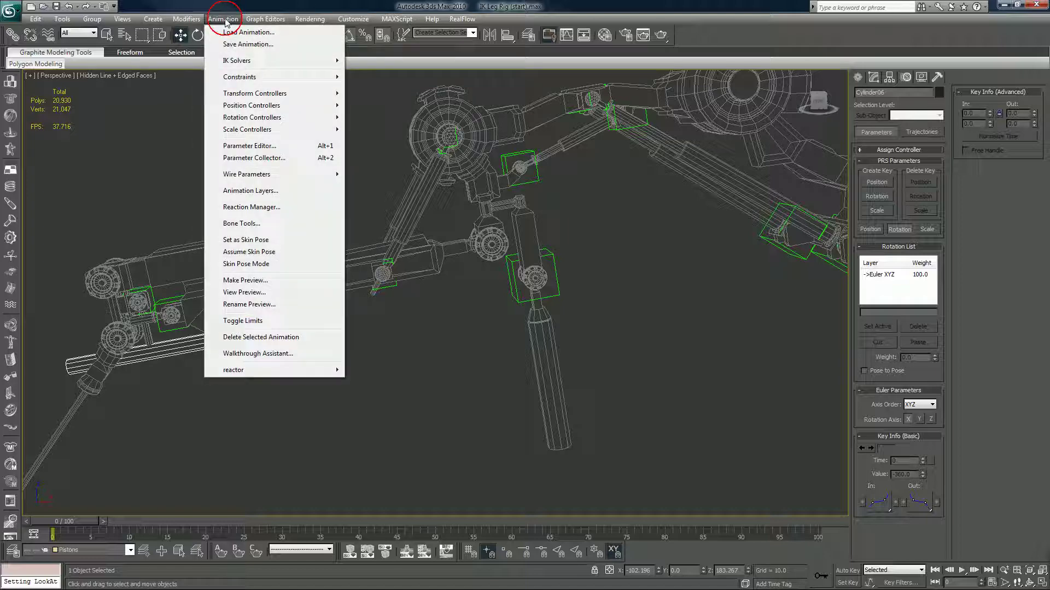
mouse_move(245, 81)
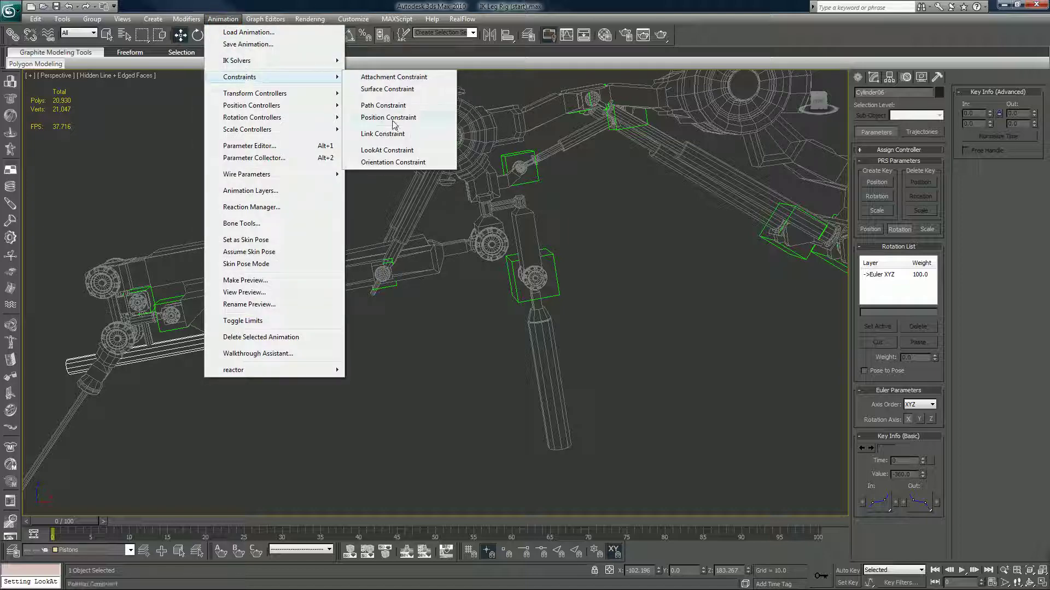
left_click(386, 149)
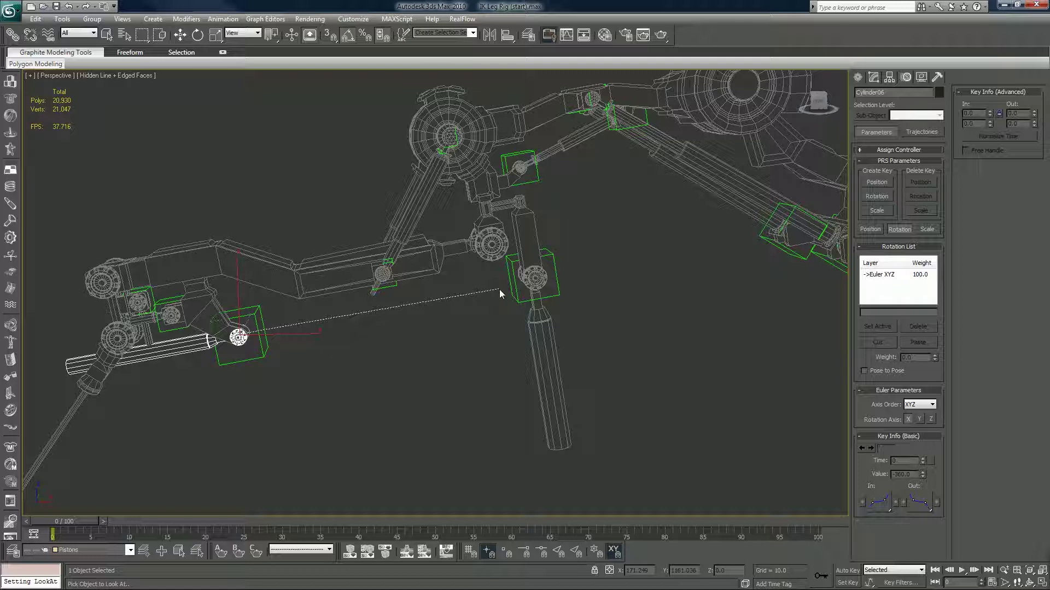
left_click(515, 291)
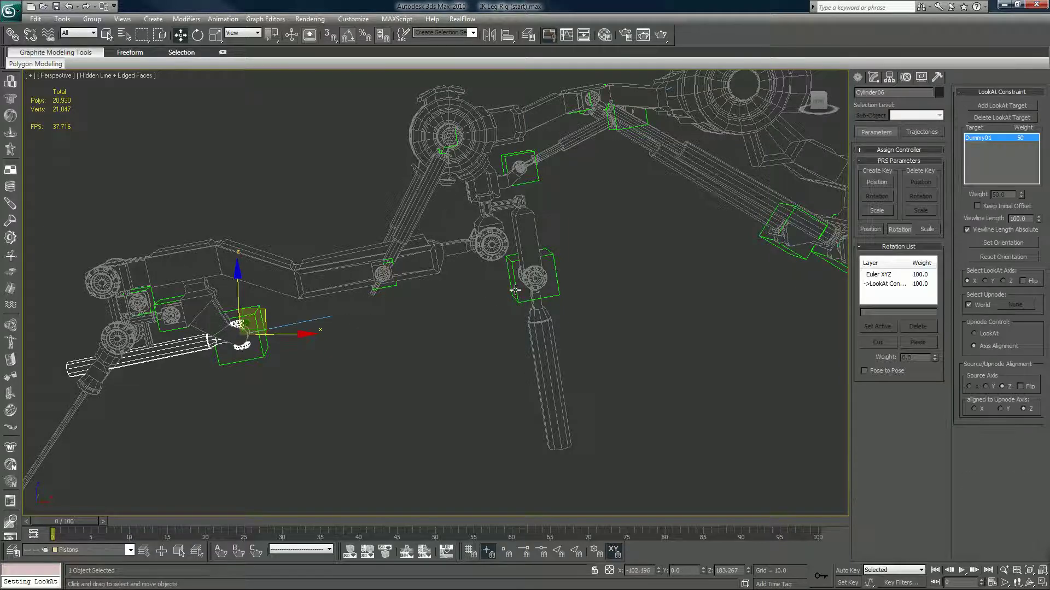
Step: Set the viewline length of Cylinder06's LookAt constraint to 0 and flip its LookAt axis
middle_click_drag(413, 322, 430, 331)
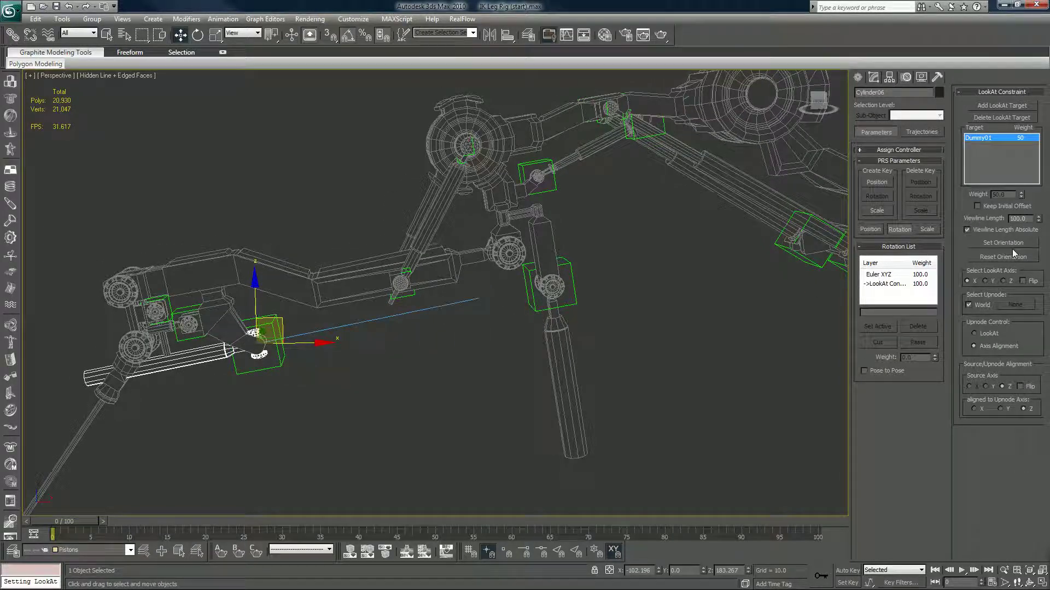
right_click(1039, 219)
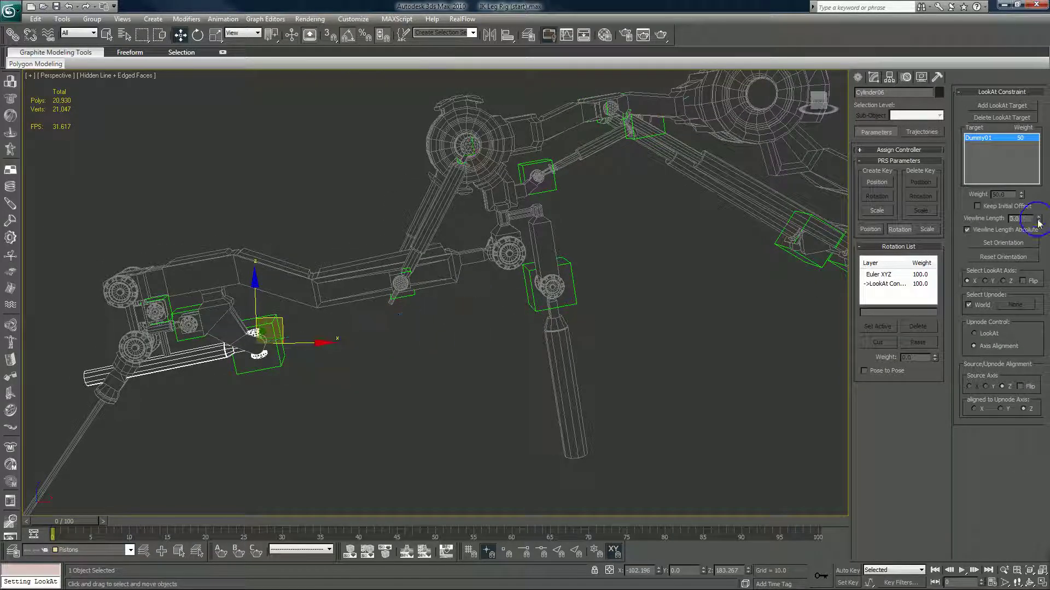
left_click(1022, 281)
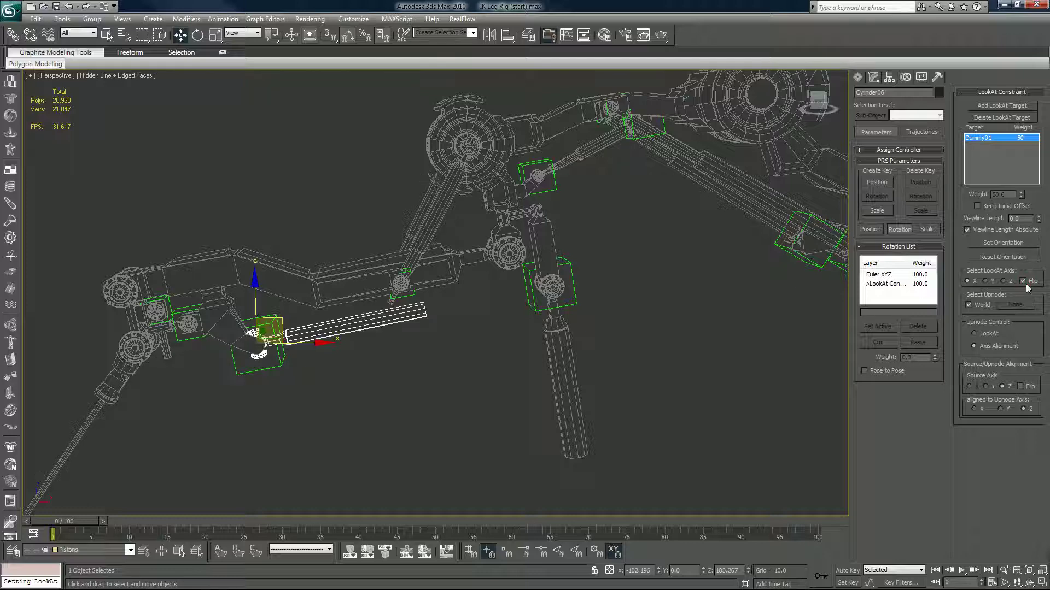
Step: Add a LookAt constraint to the hanging piston half Cylinder04 with Dummy02 at Cylinder06's joint as its target
left_click(567, 349)
left_click(222, 18)
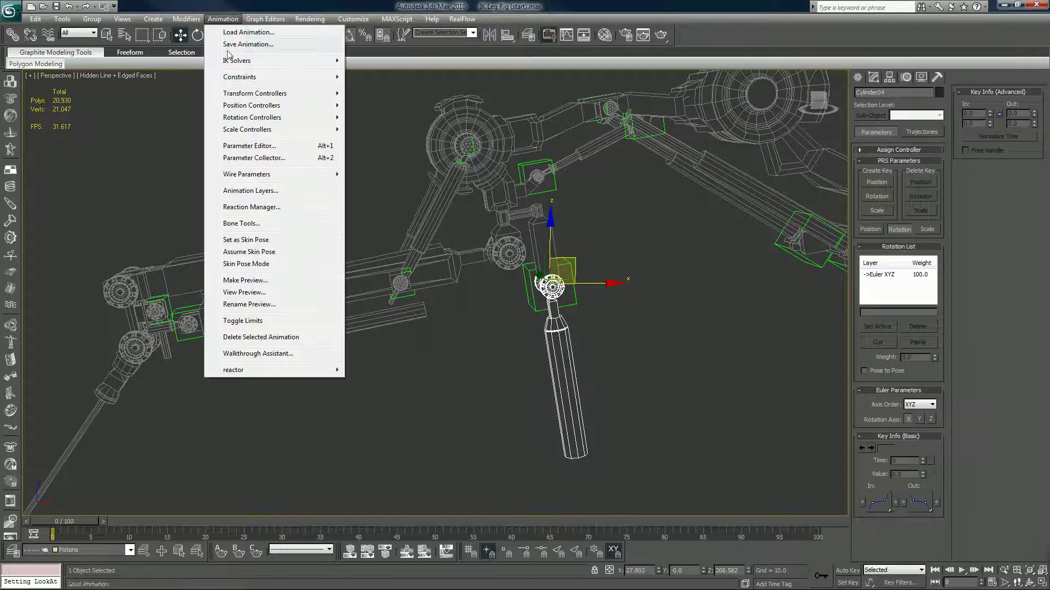
mouse_move(284, 77)
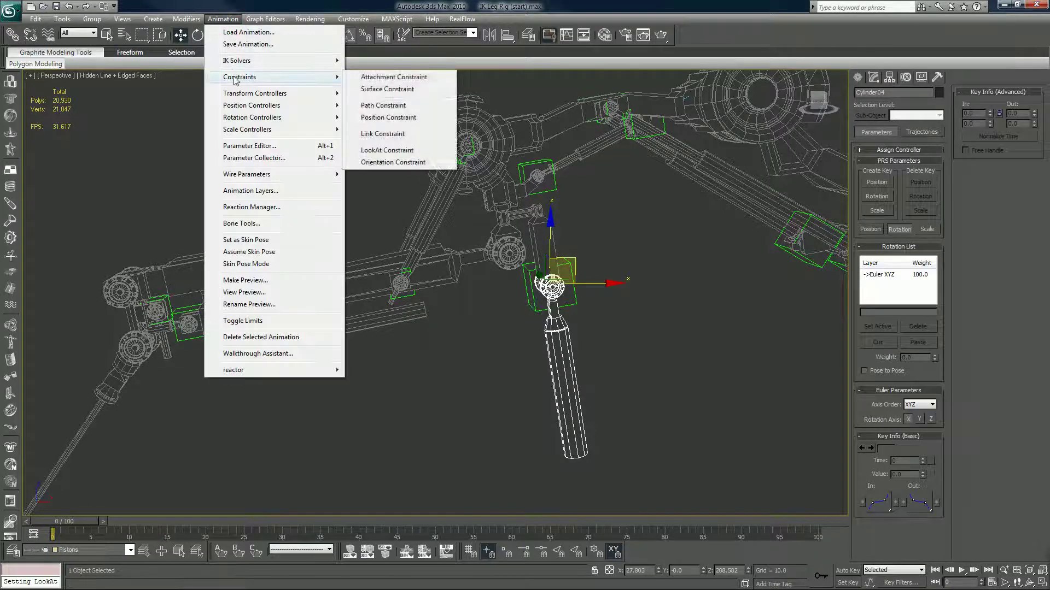
left_click(390, 150)
left_click(280, 362)
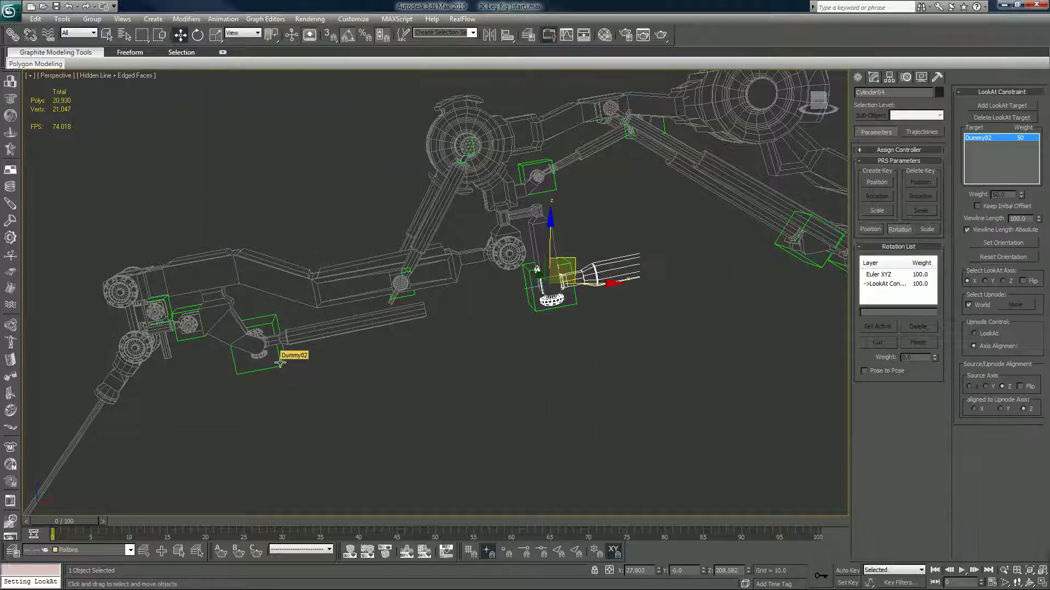
Step: Flip Cylinder04's LookAt axis, set its viewline length to 0 and align the source axis to upnode axis Y
middle_click_drag(604, 265, 540, 272)
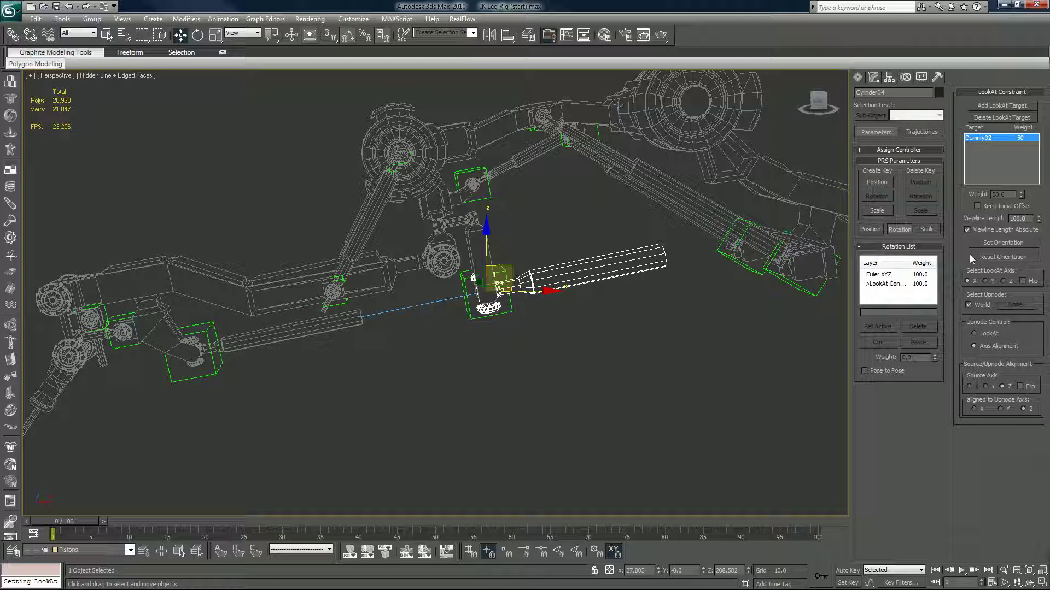
left_click(1023, 281)
right_click(1039, 219)
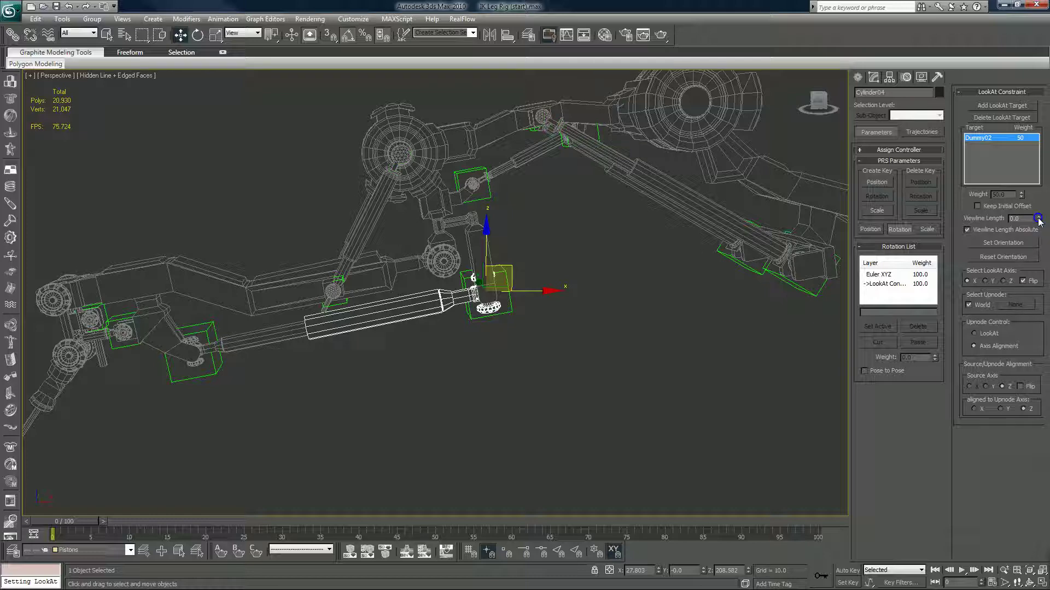
left_click(1001, 409)
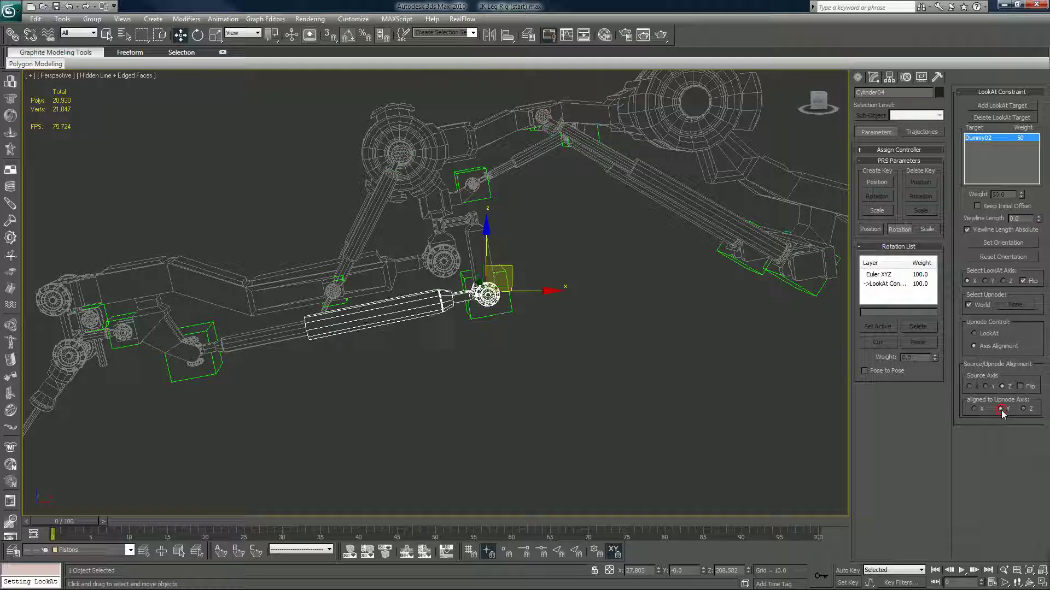
Step: Add a LookAt constraint to Cylinder14, the short piston half near the ankle, with Dummy14 at the opposite joint as its target
middle_click_drag(480, 322, 584, 308)
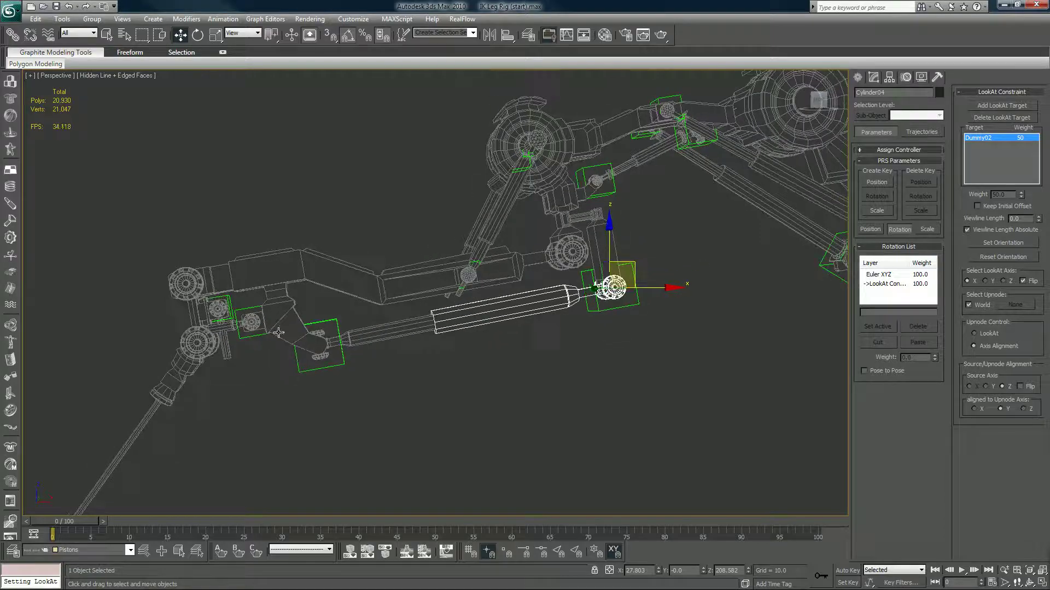
middle_click_drag(354, 320, 568, 284)
scroll(480, 298, "up", 5)
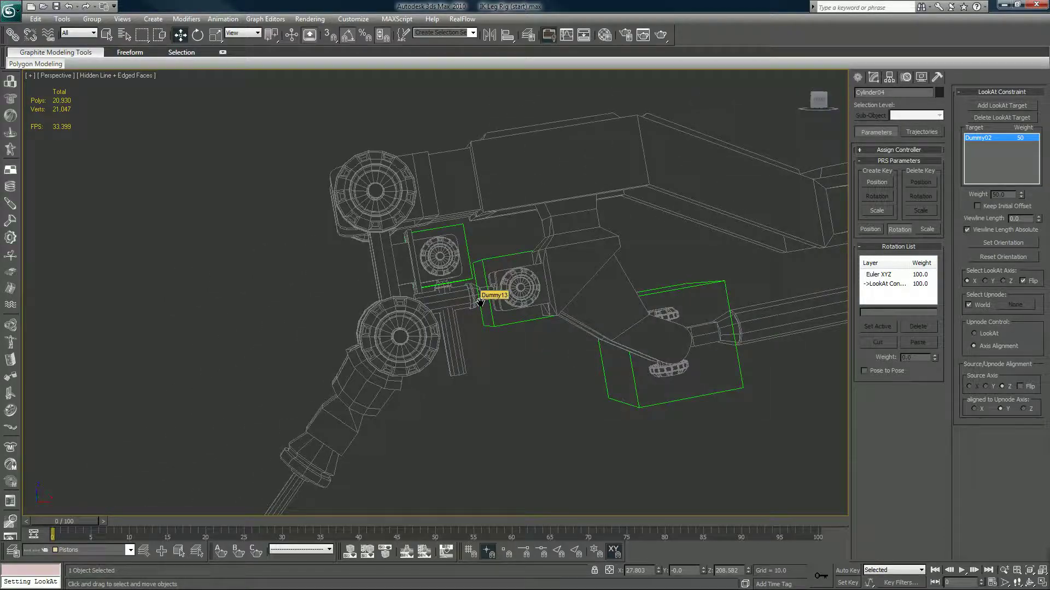
middle_click_drag(479, 299, 465, 319)
scroll(465, 319, "up", 3)
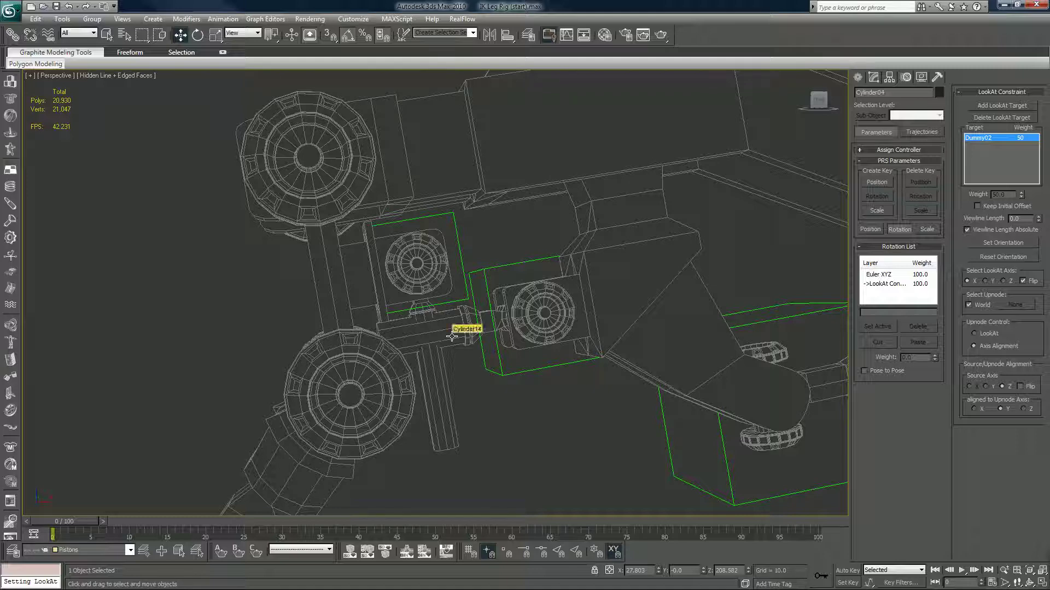
left_click(445, 396)
left_click(483, 326)
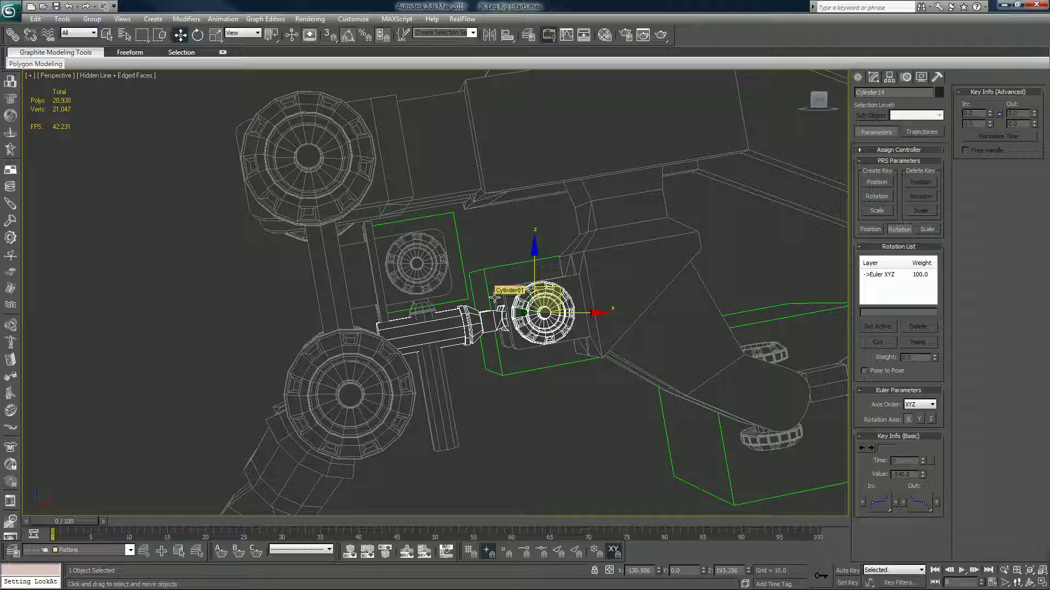
left_click(223, 19)
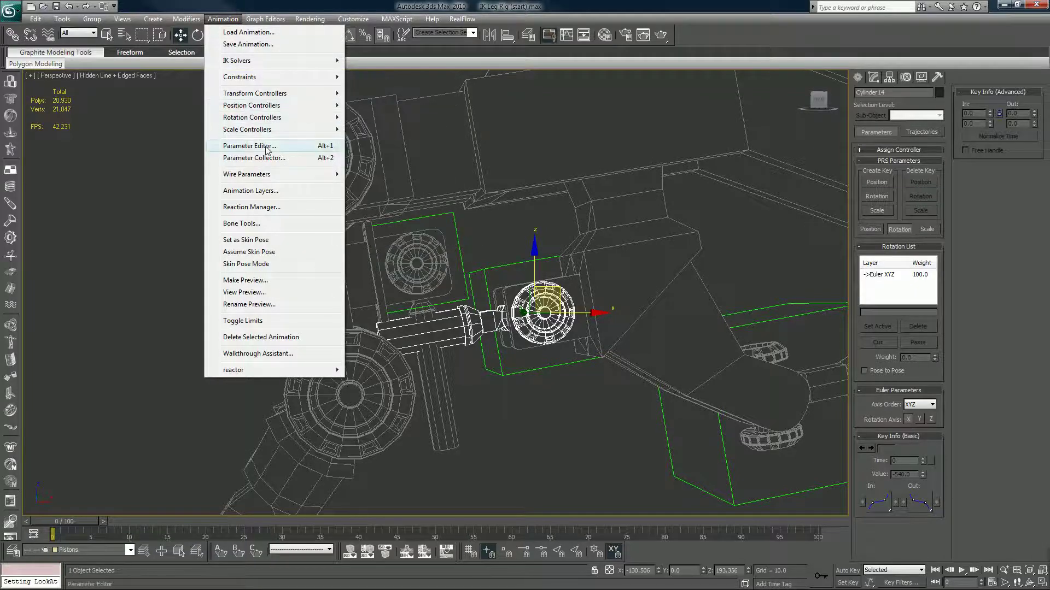
mouse_move(259, 82)
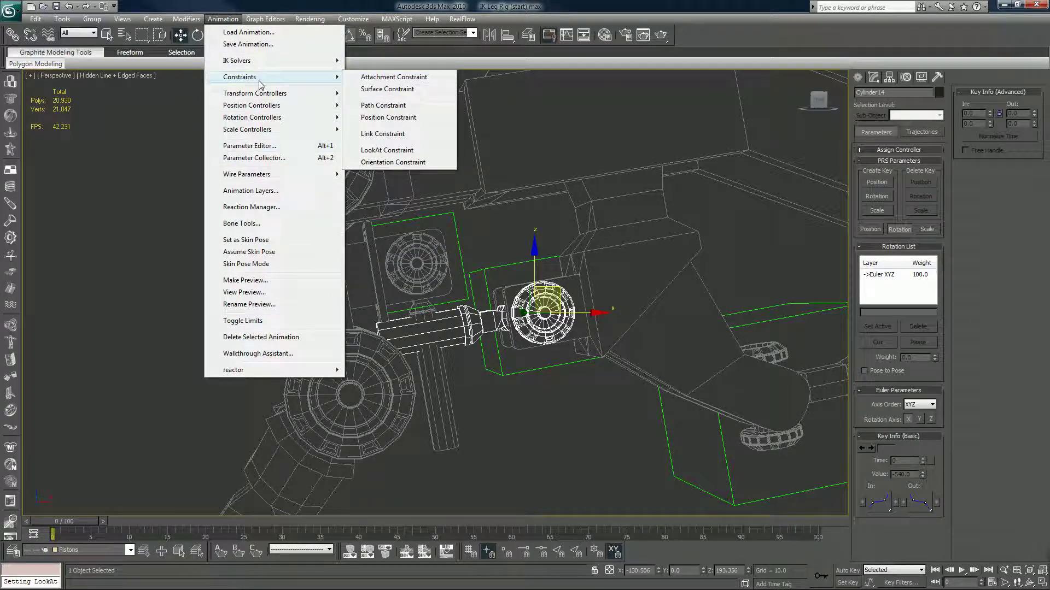
left_click(384, 151)
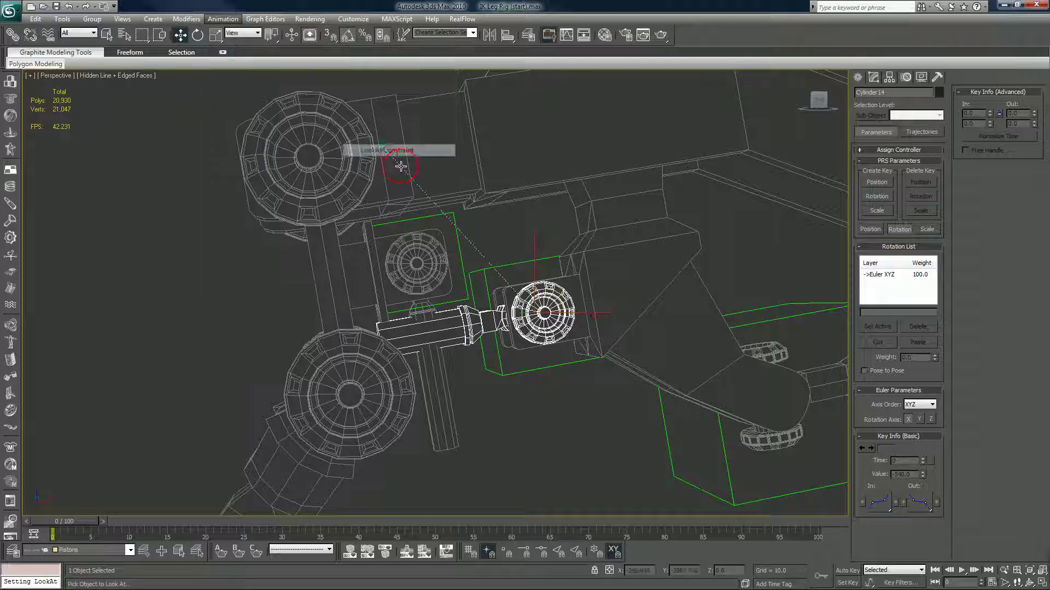
left_click(456, 221)
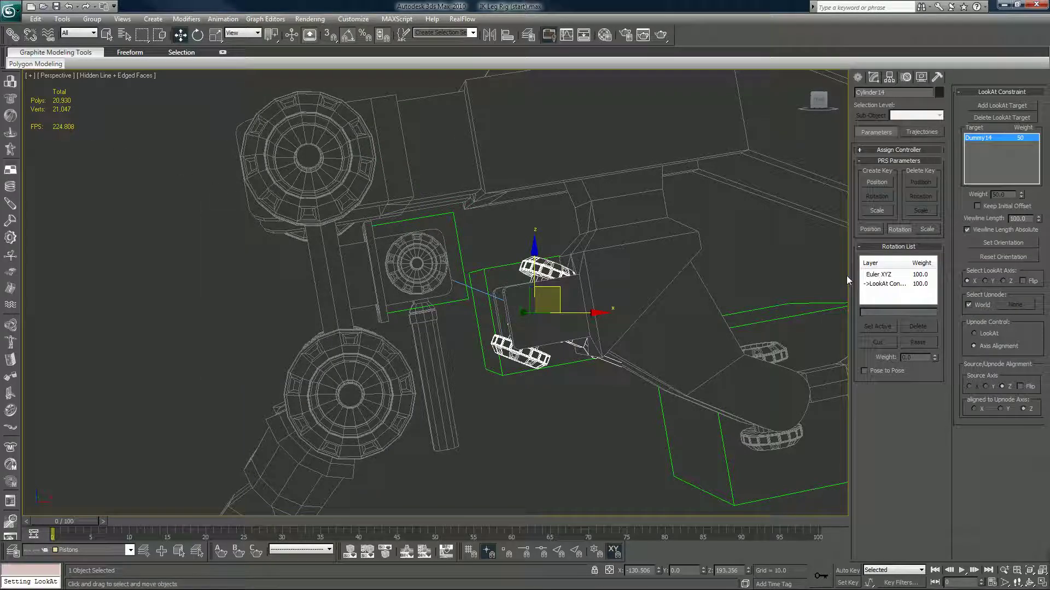
Step: Flip Cylinder14's LookAt axis, align its source axis to upnode axis Y and set the viewline length to 0
left_click(1025, 281)
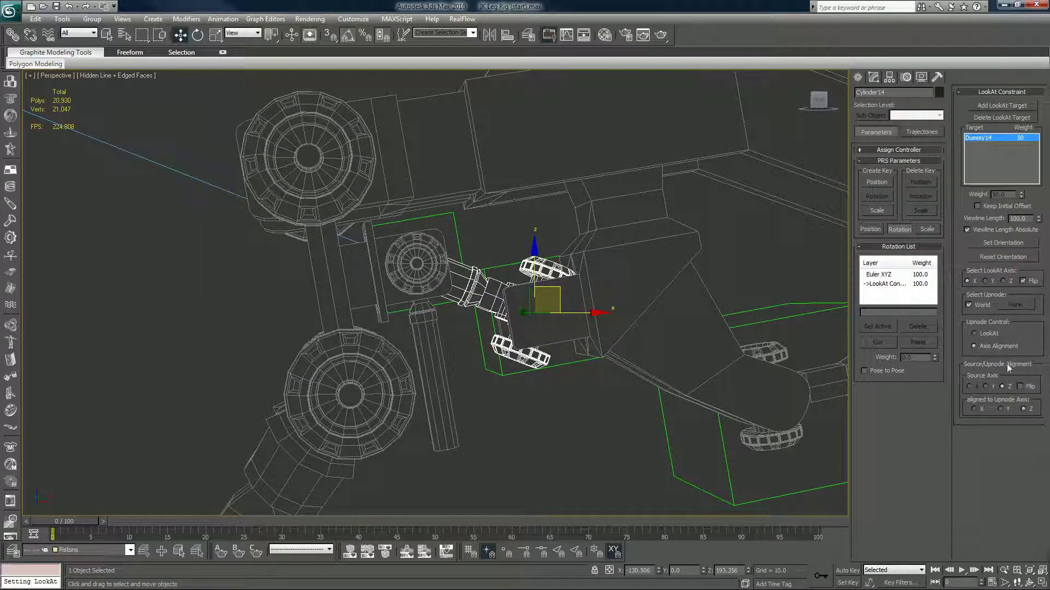
left_click(1001, 409)
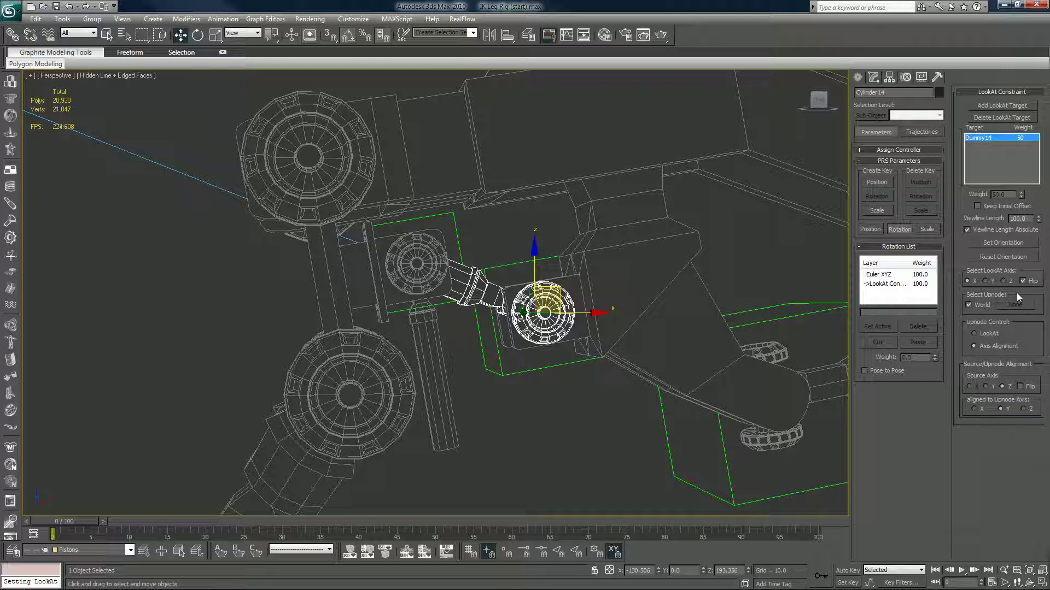
right_click(1038, 220)
Step: Add a LookAt constraint to Cylinder17, the matching piston rod, with Dummy13 at Cylinder14's joint as its target
left_click(453, 265)
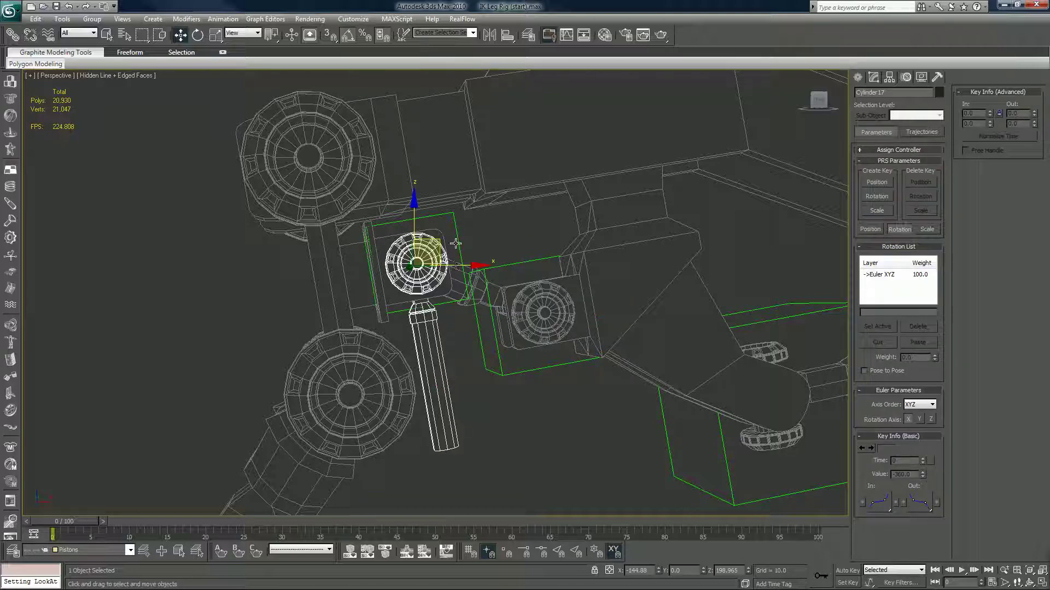
left_click(219, 15)
mouse_move(286, 77)
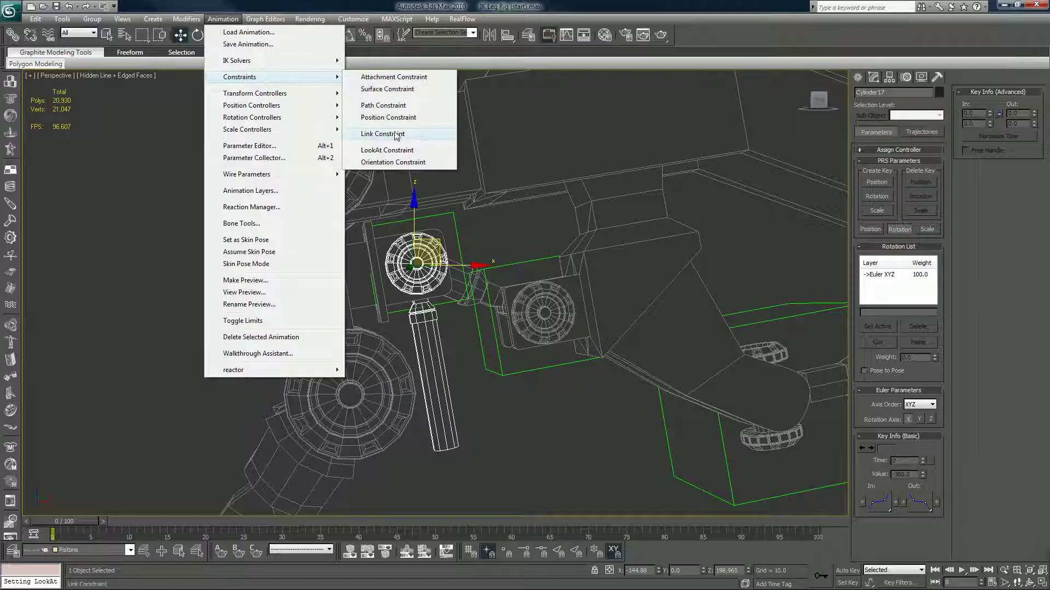
left_click(387, 150)
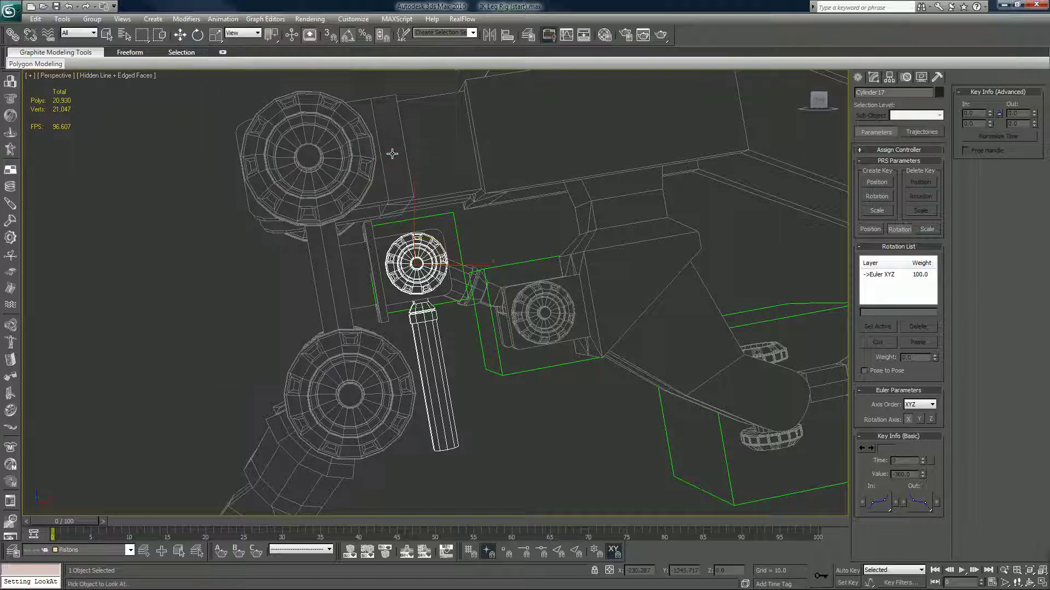
left_click(524, 261)
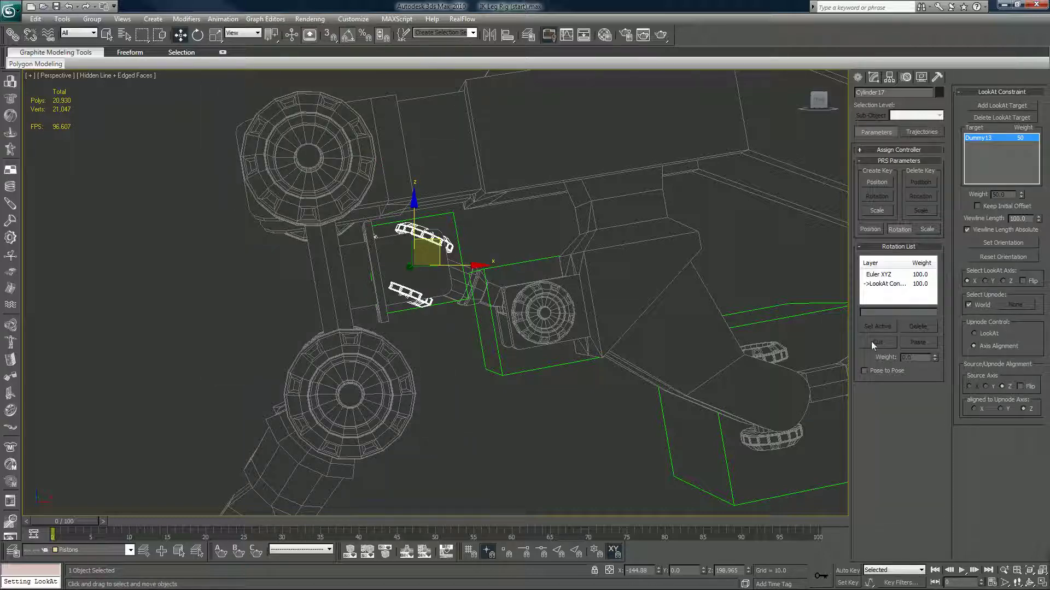
Step: Align Cylinder17's source axis to upnode axis Y, flip its LookAt axis and set the viewline length to 0
left_click(1001, 409)
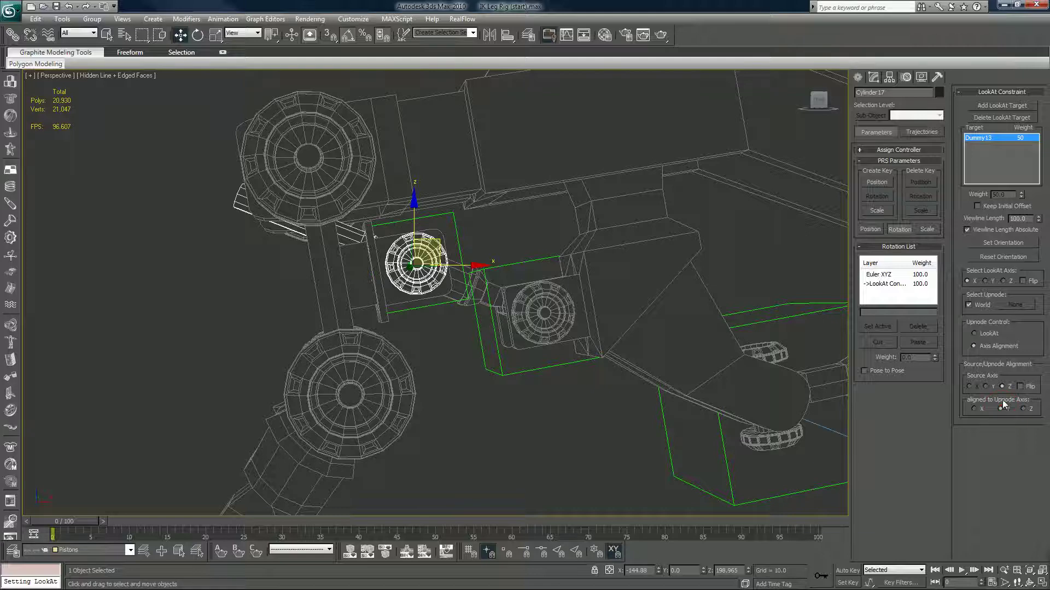
left_click(1022, 282)
right_click(1039, 218)
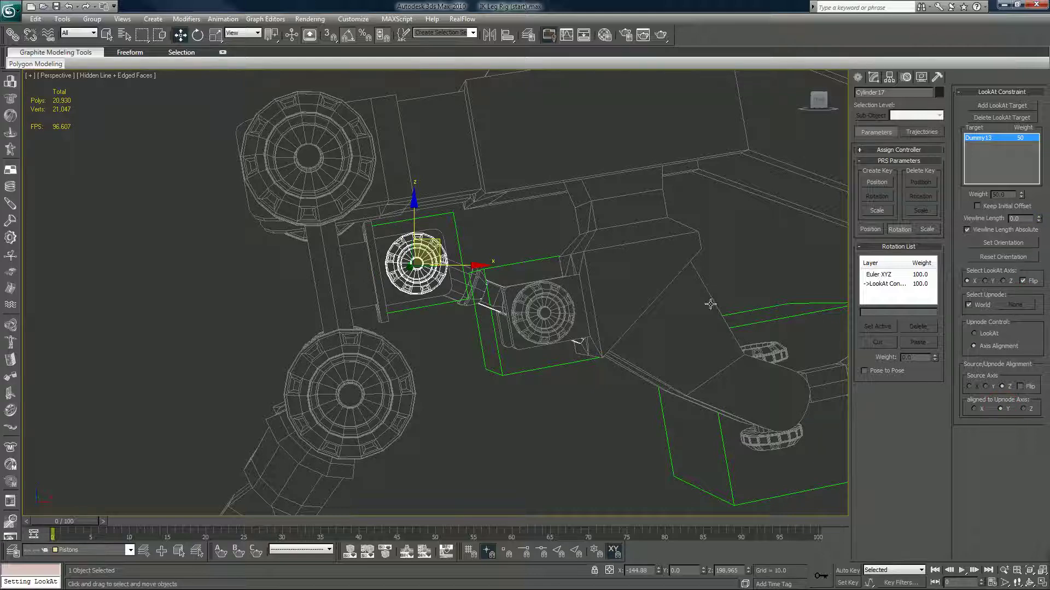
Step: Select only the piston halves Cylinder14 and Cylinder17, leaving out the dummies and leg parts, and isolate them
scroll(556, 322, "up", 1)
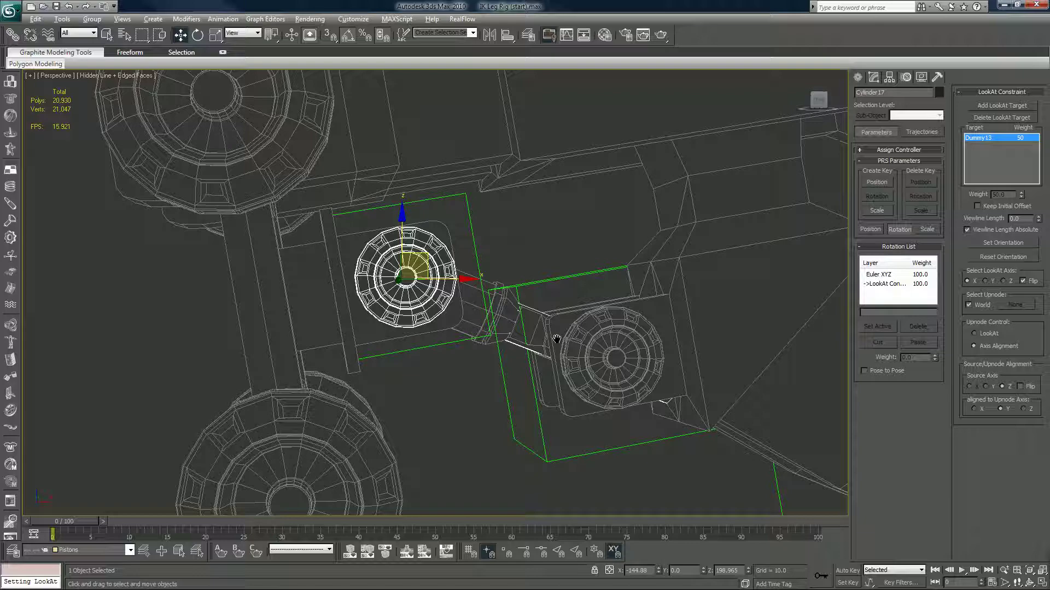
scroll(541, 334, "up", 3)
middle_click_drag(536, 340, 541, 347, "alt")
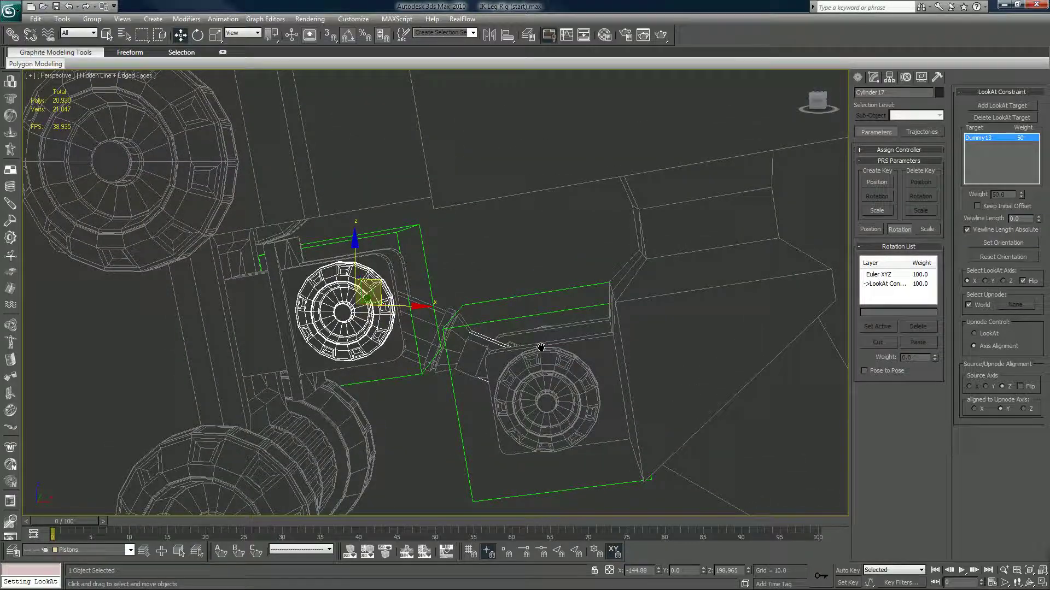
middle_click_drag(558, 378, 547, 284)
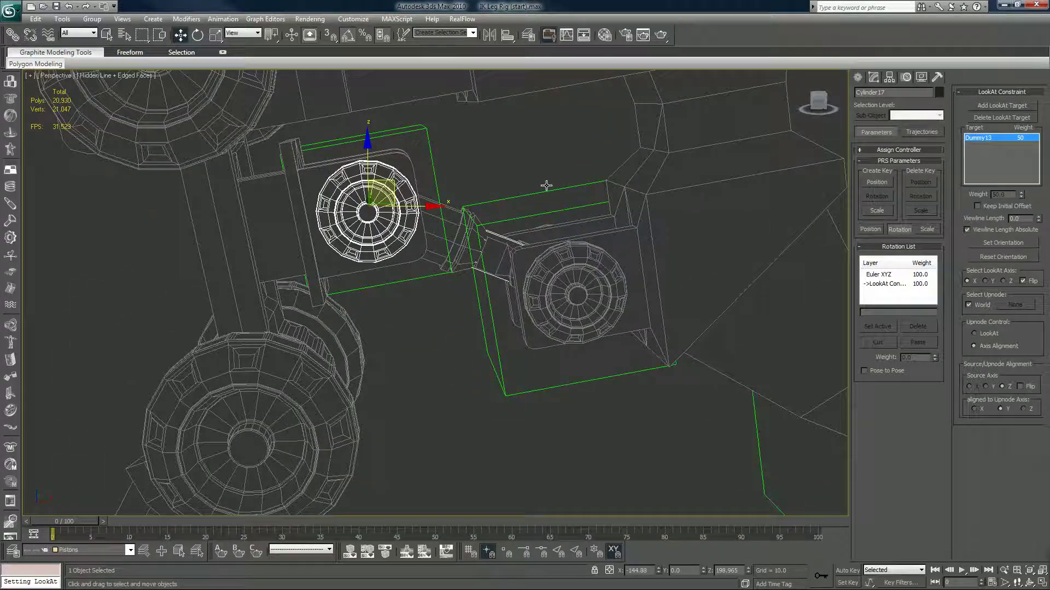
left_click_drag(564, 153, 393, 394)
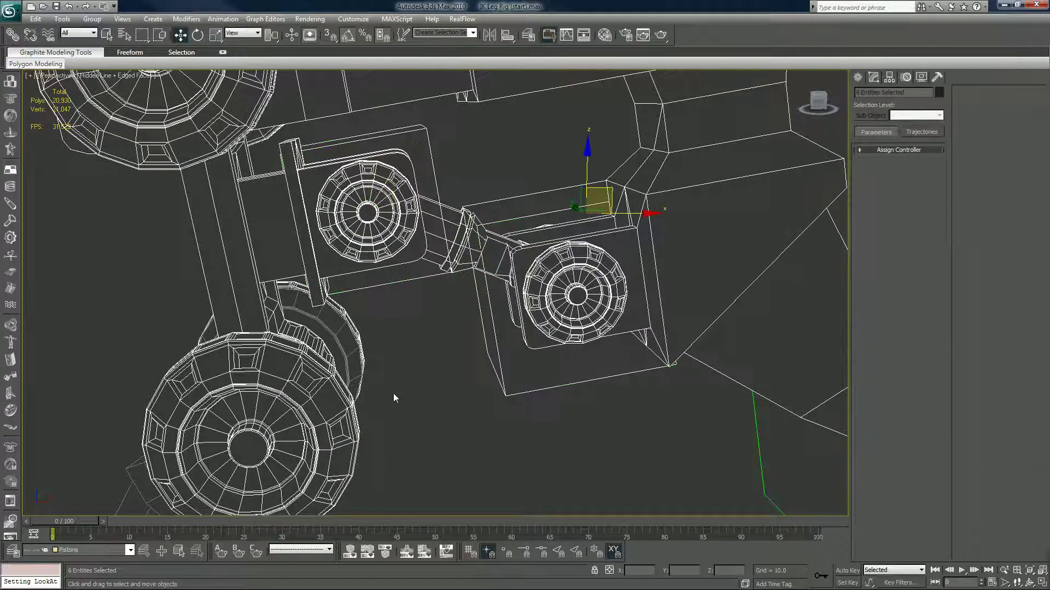
left_click(487, 85, "alt")
left_click(234, 100, "alt")
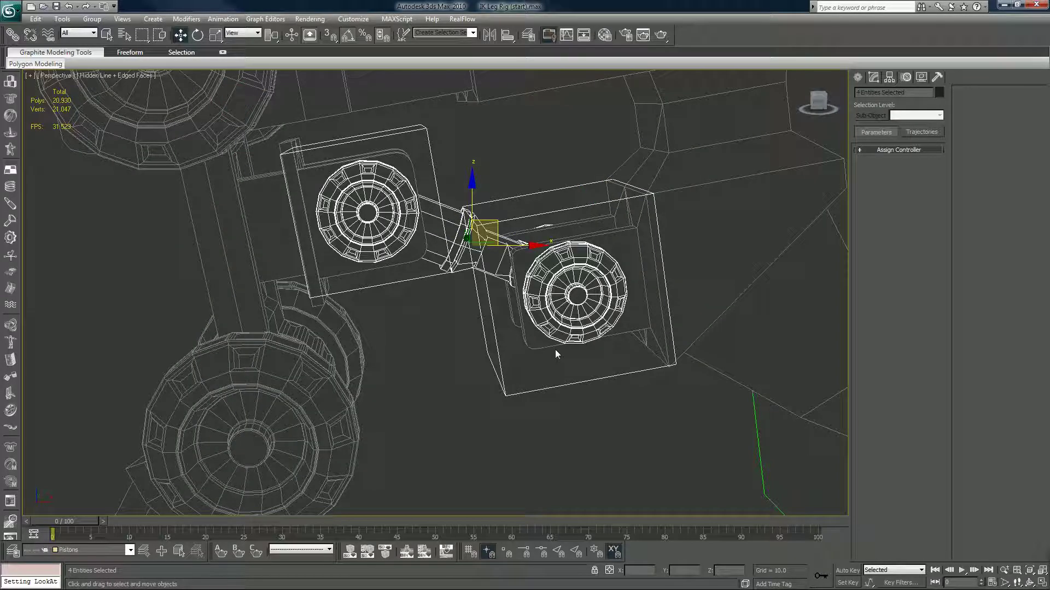
mouse_move(572, 373)
middle_mouse_down("alt")
mouse_move(549, 375)
mouse_move(558, 377)
middle_mouse_up("alt")
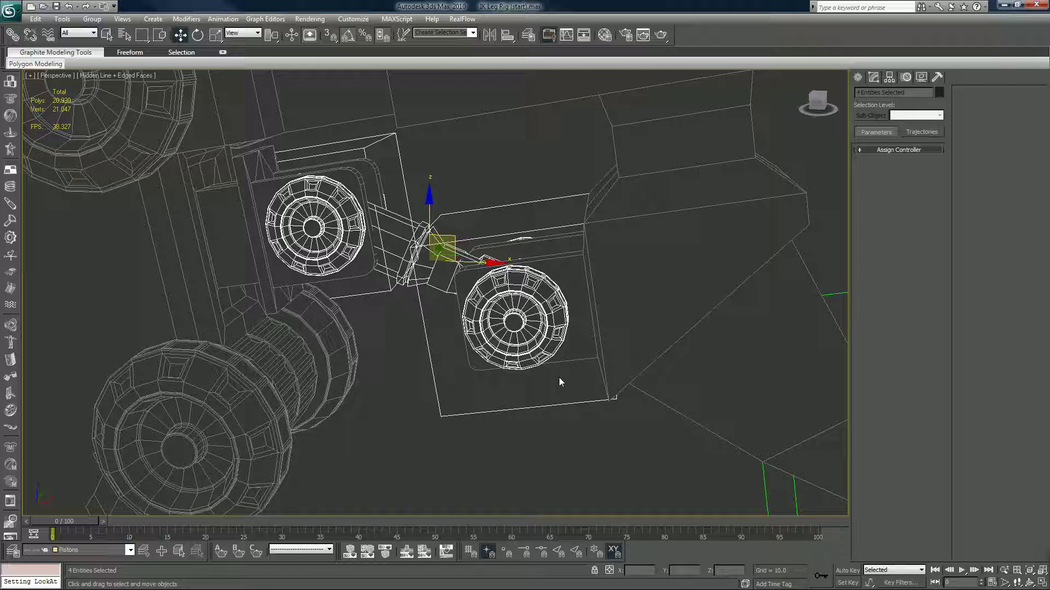
left_click(513, 204, "alt")
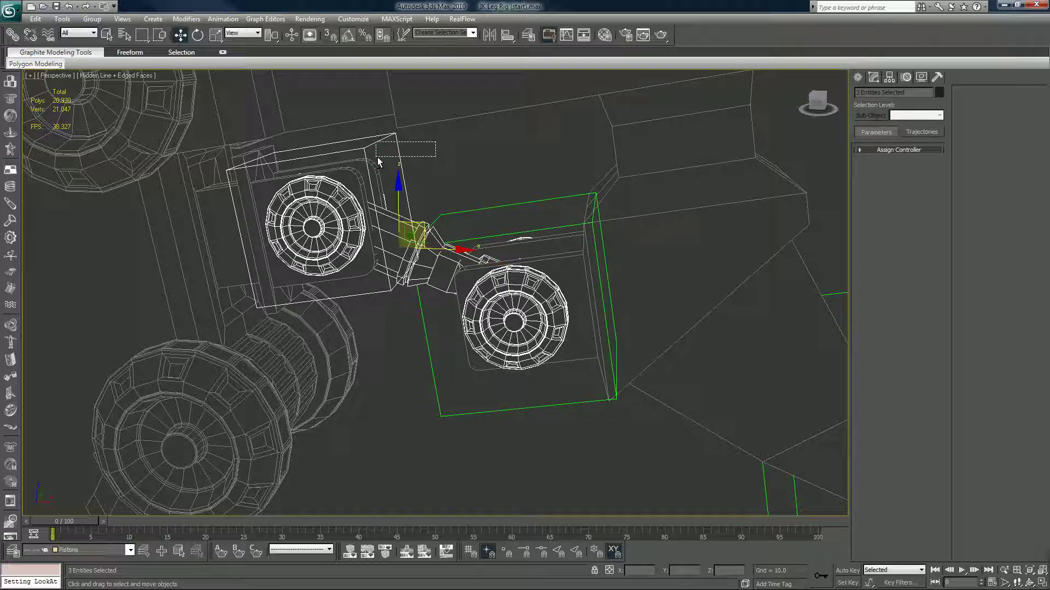
left_click(392, 159, "alt")
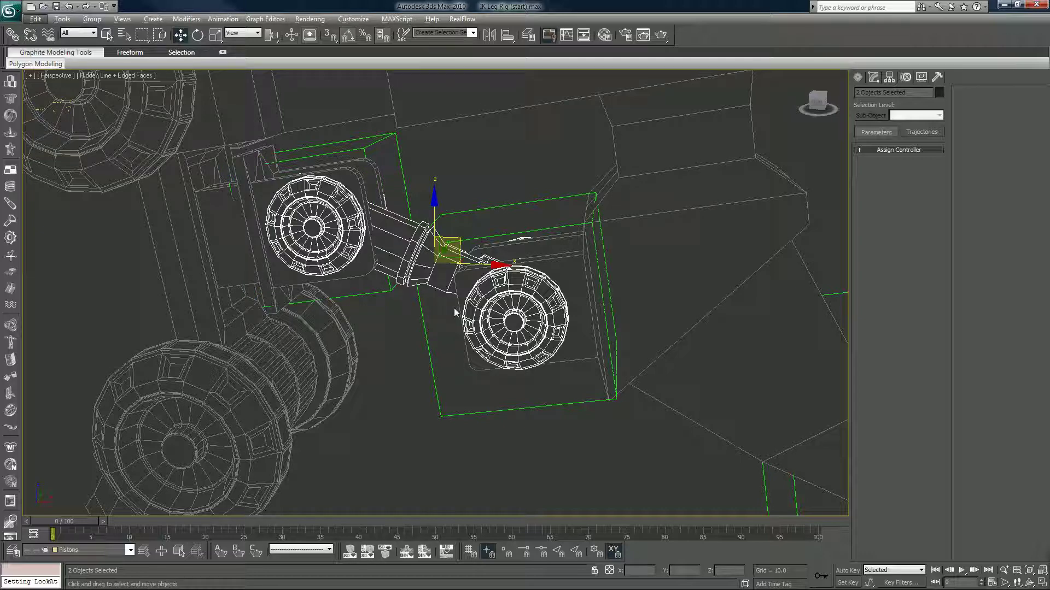
key("alt+q")
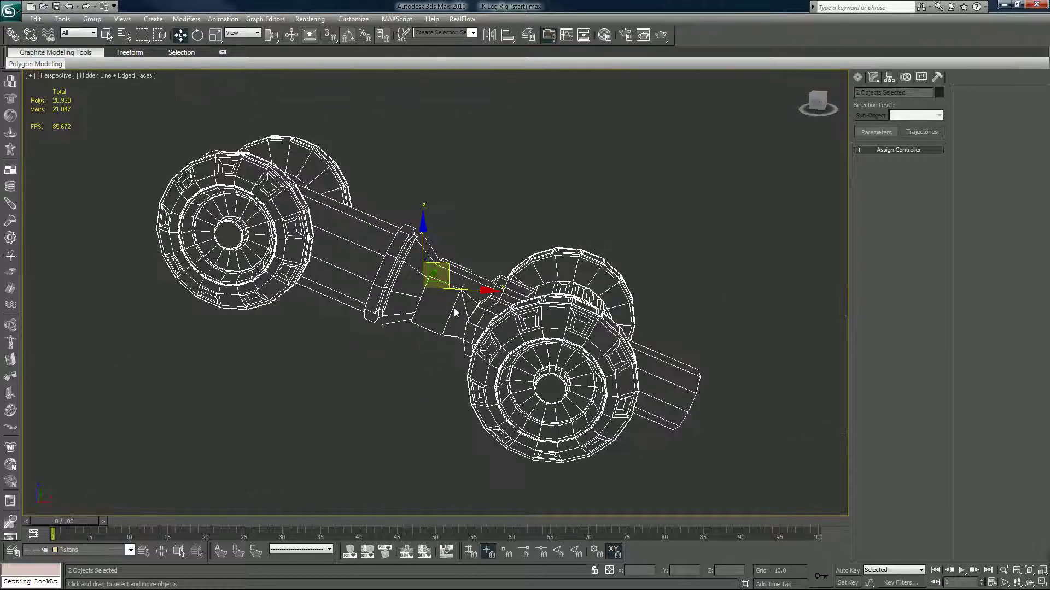
Step: Select the end-cap polygon of Cylinder17's rod where it sticks out beyond Cylinder14's joint
left_click(568, 222)
left_click(364, 272)
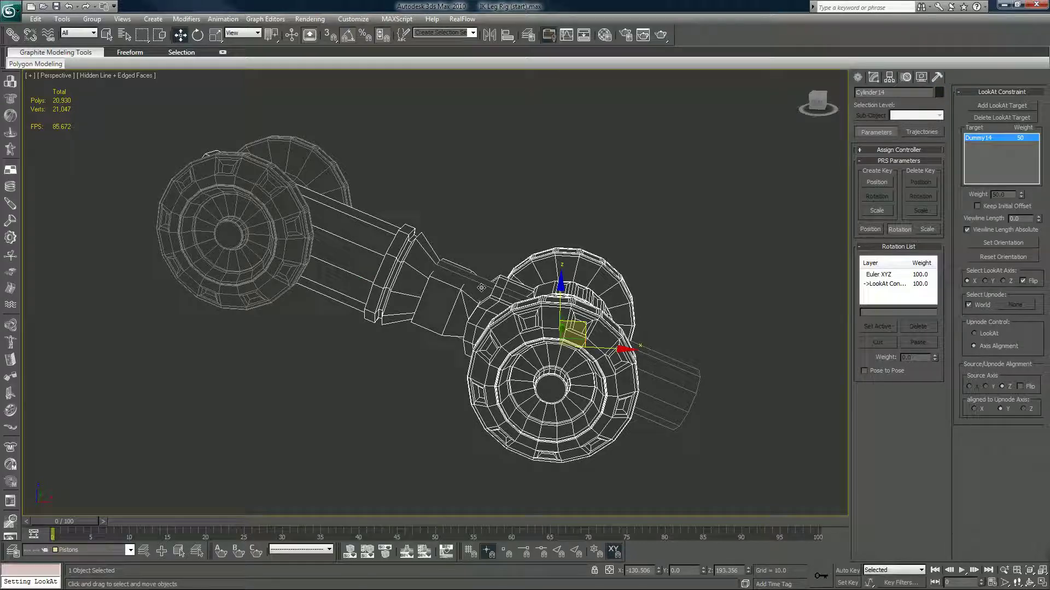
left_click(265, 212)
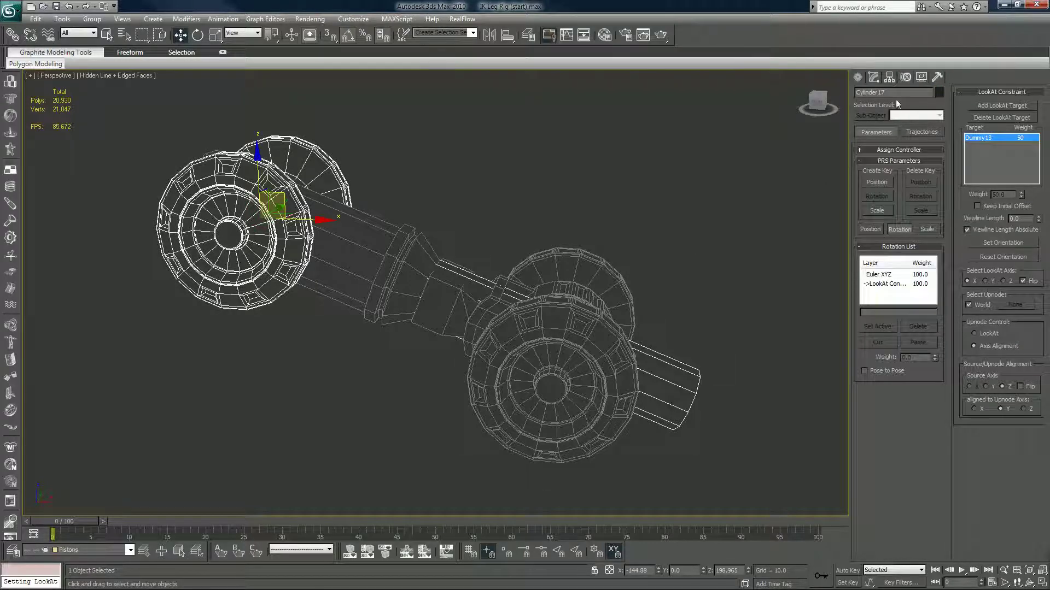
left_click(874, 77)
left_click(907, 219)
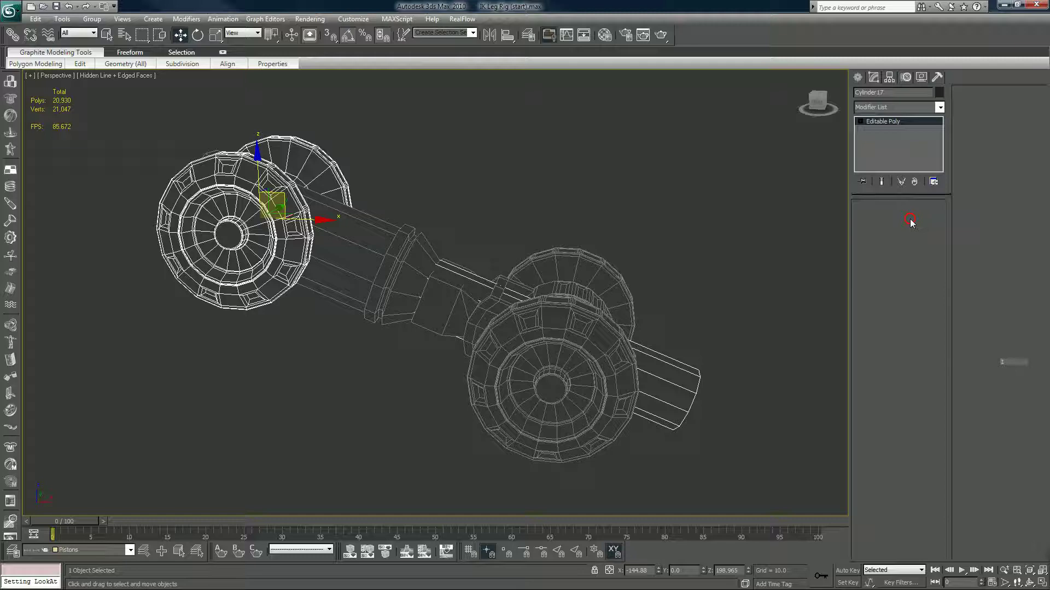
middle_click_drag(726, 383, 651, 395, "alt")
left_click(675, 395)
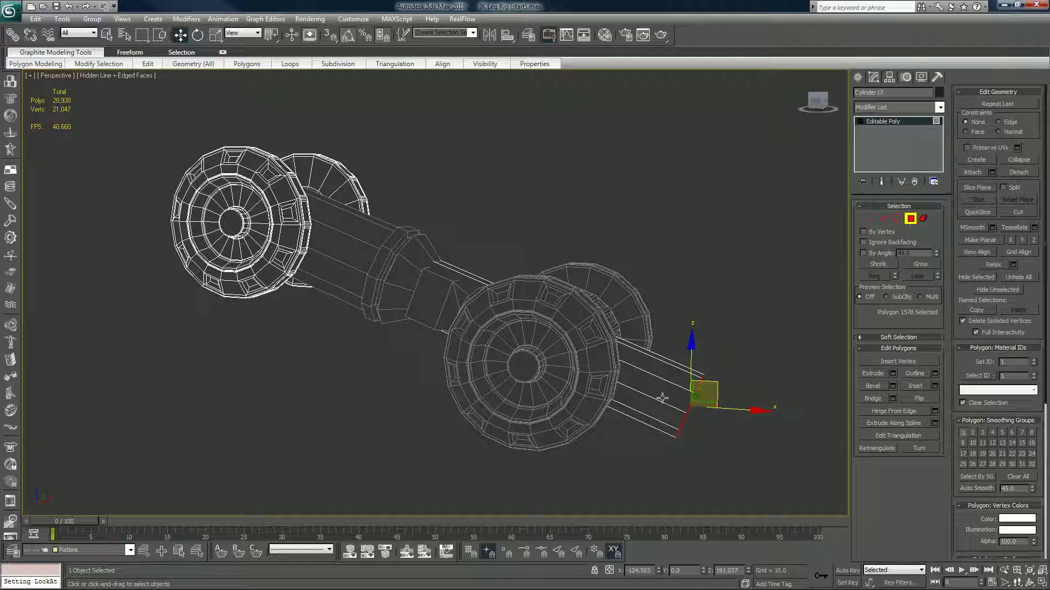
Step: Shorten Cylinder17's protruding rod by moving its end-cap polygon inward along the Z axis in Local reference coordinates
right_click(662, 399, "alt")
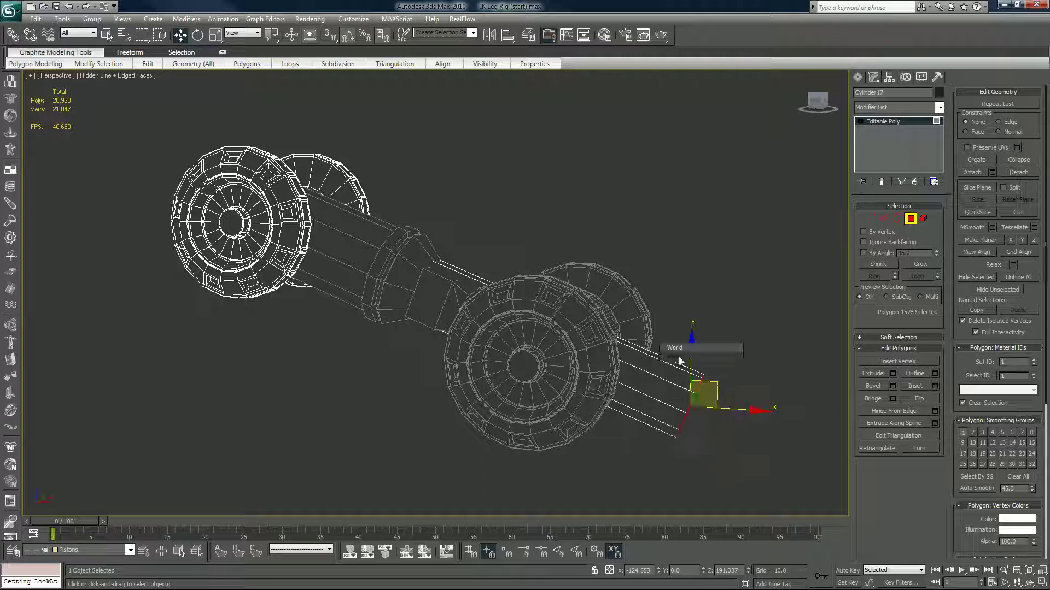
left_click(689, 384)
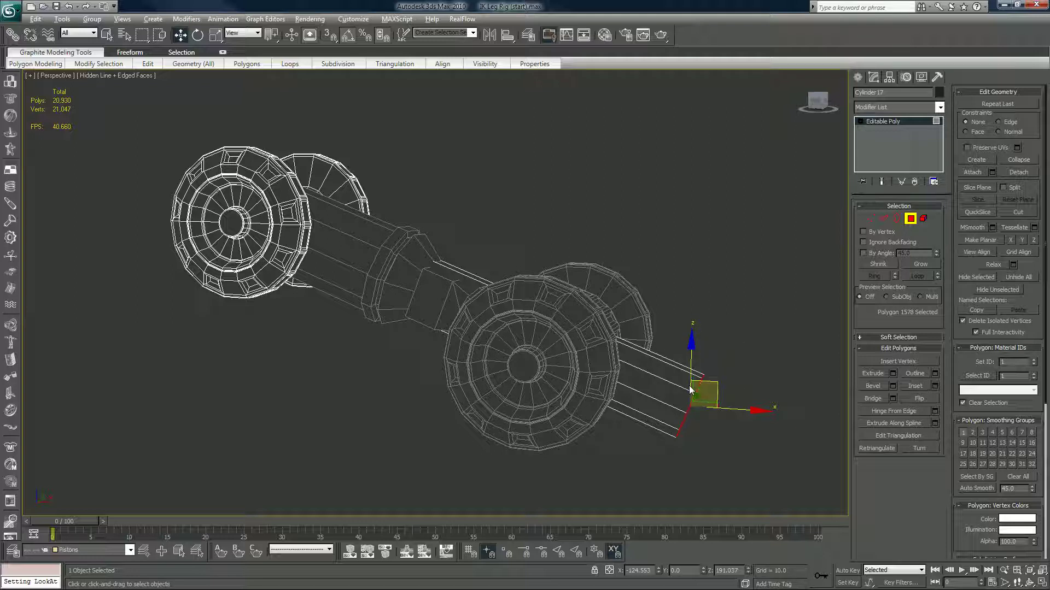
left_click(235, 34)
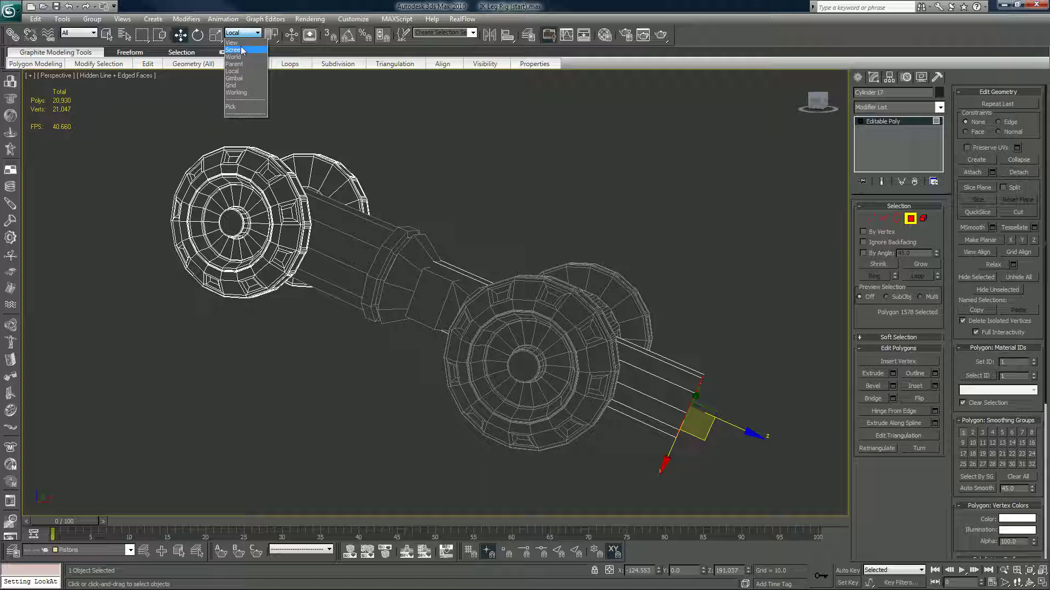
left_click(239, 72)
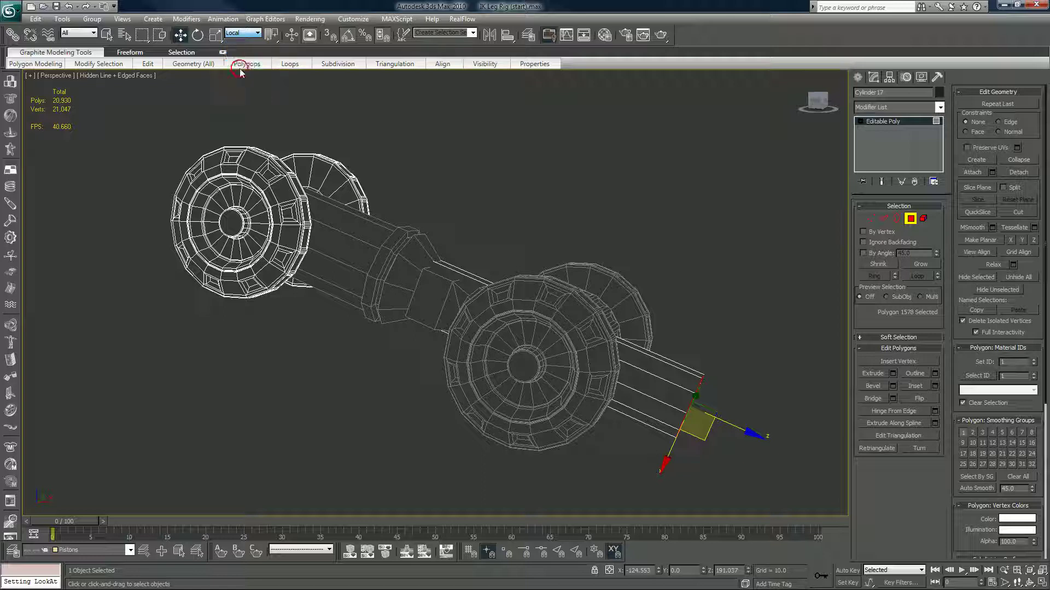
left_click_drag(729, 427, 601, 388)
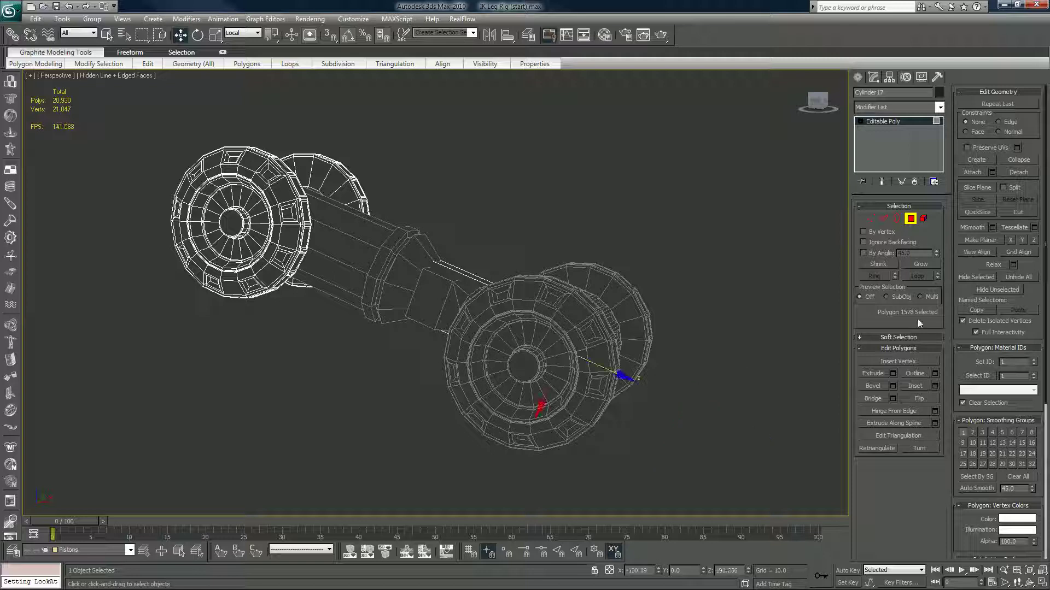
left_click(921, 264)
left_click(923, 266)
left_click(922, 266)
left_click(922, 266)
left_click(923, 265)
left_click(922, 266)
left_click(920, 265)
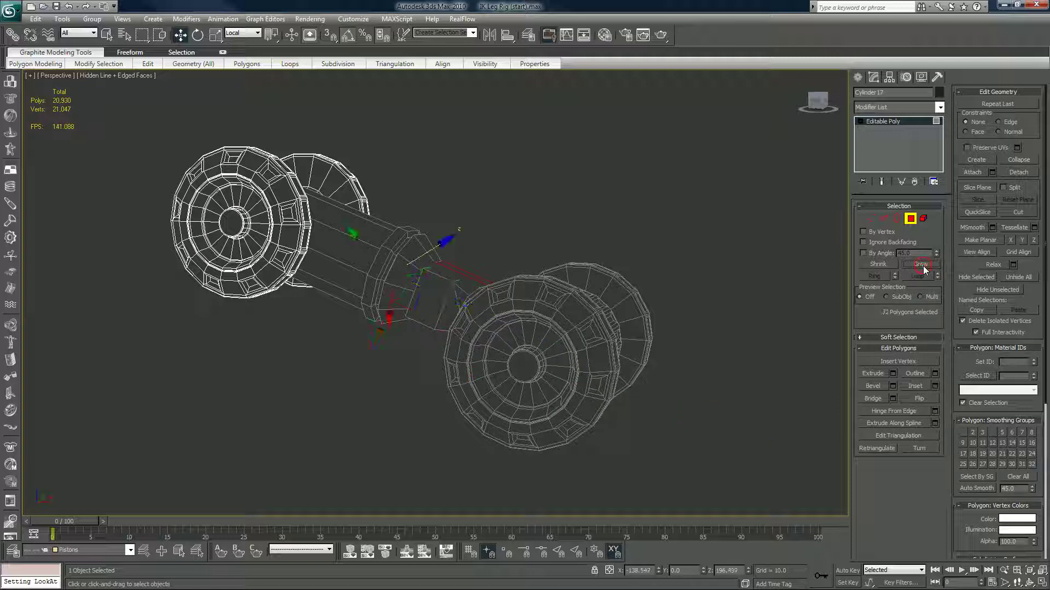
left_click(921, 265)
middle_click_drag(527, 309, 550, 314, "alt")
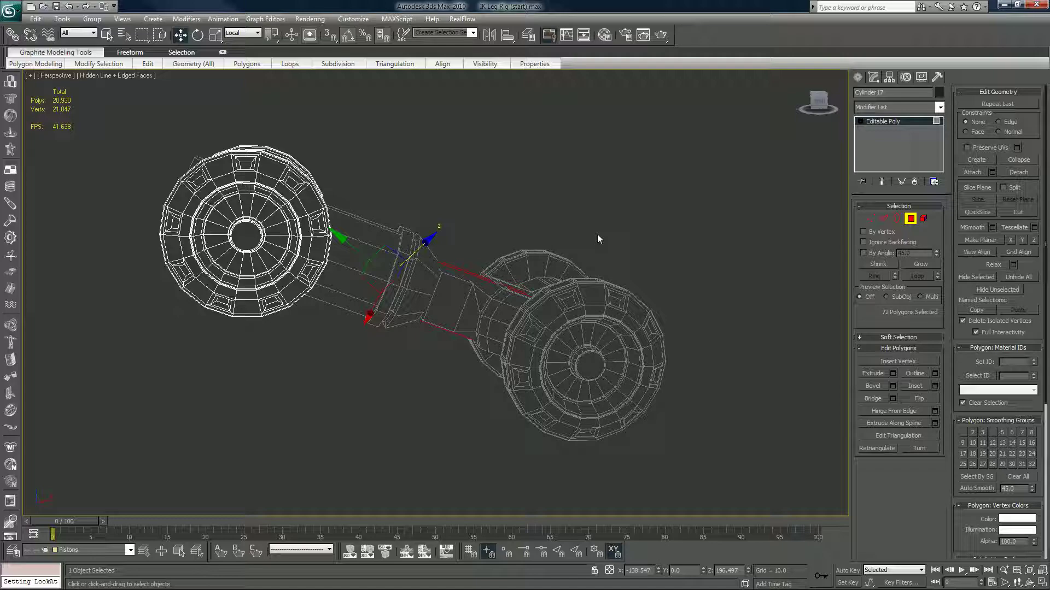
left_click_drag(481, 218, 372, 347)
mouse_move(453, 270)
middle_mouse_down("alt")
mouse_move(432, 298)
mouse_move(441, 304)
mouse_move(442, 276)
middle_mouse_up("alt")
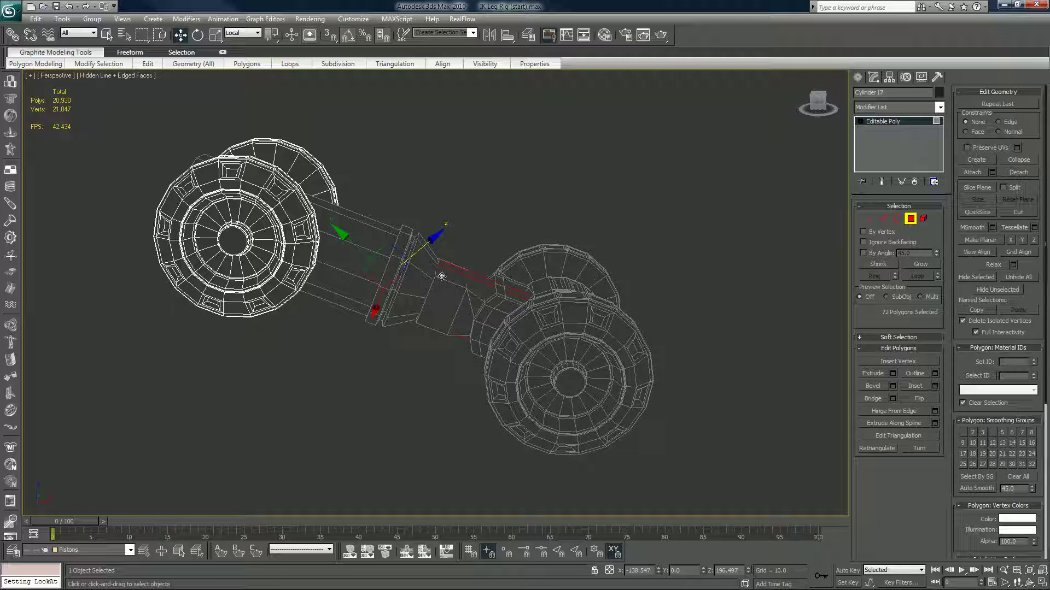
left_click(703, 276)
left_click(911, 218)
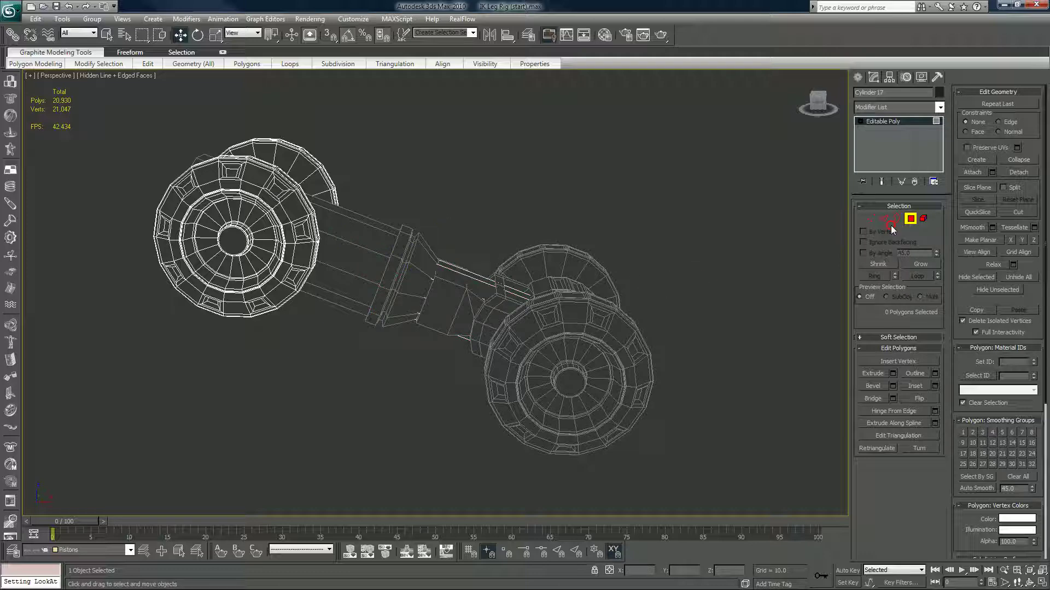
Step: Turn on see-through display for Cylinder14 and select Cylinder17
left_click(604, 372)
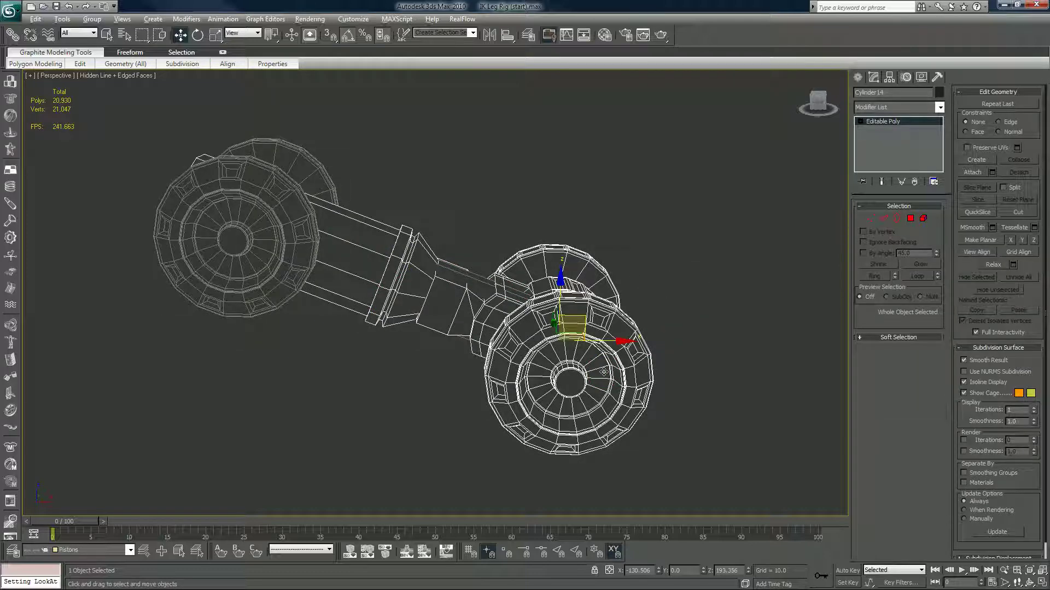
key("alt+x")
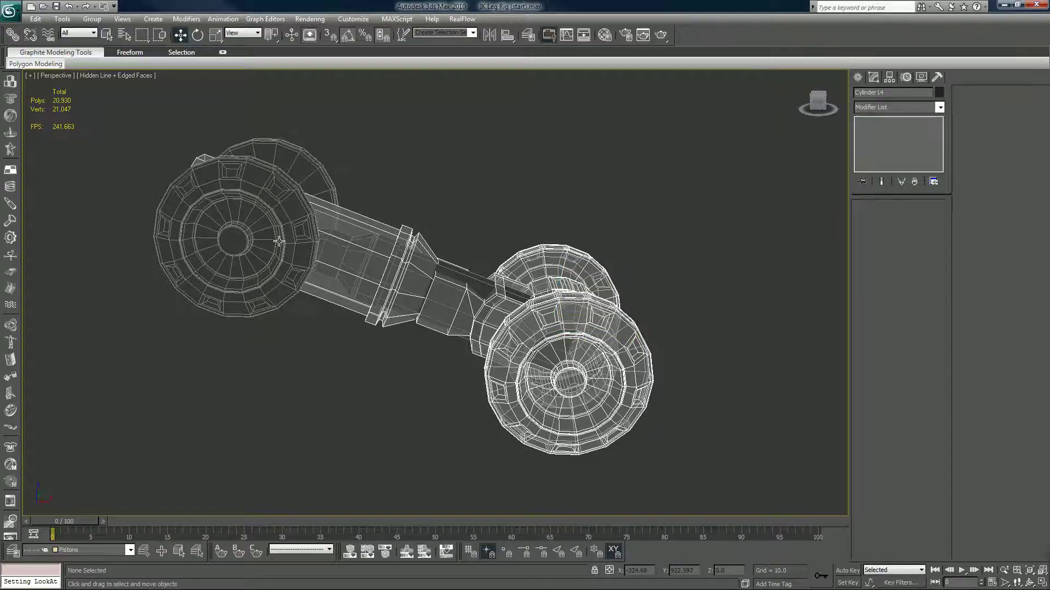
left_click(279, 242)
mouse_move(495, 334)
middle_mouse_down("alt")
mouse_move(514, 355)
mouse_move(493, 387)
mouse_move(499, 318)
middle_mouse_up("alt")
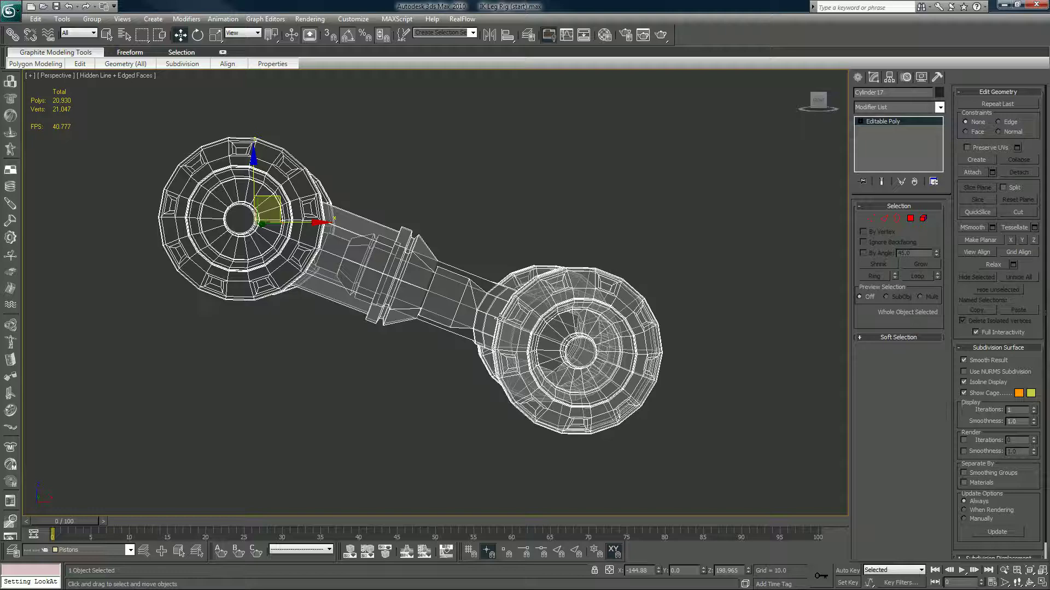
Step: Try to move the polygons of Cylinder17's rod near Cylinder14's joint along the local Z axis
left_click(910, 218)
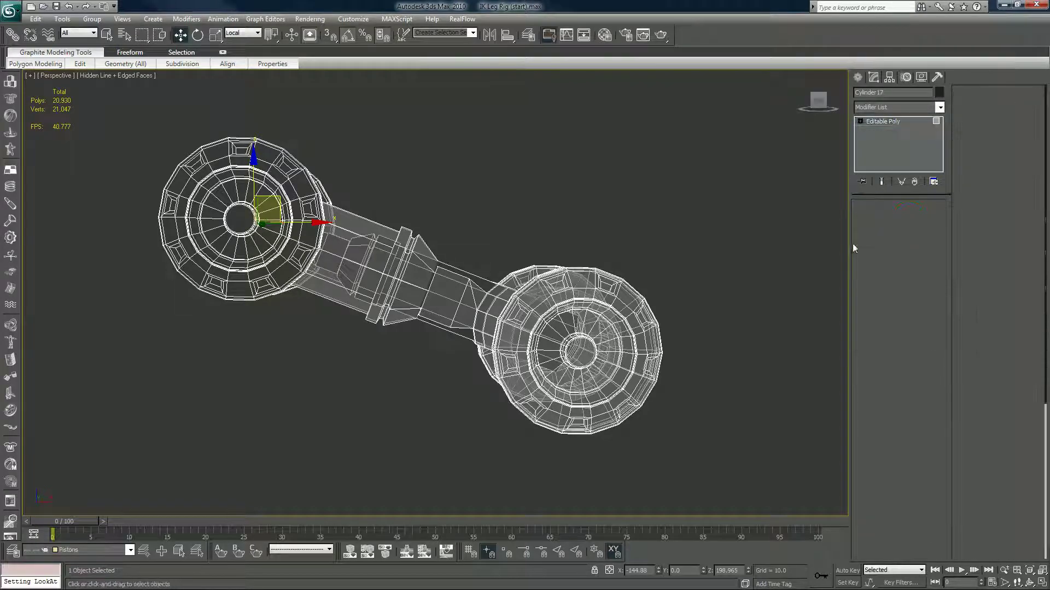
left_click(274, 244)
middle_click_drag(626, 310, 621, 346, "alt")
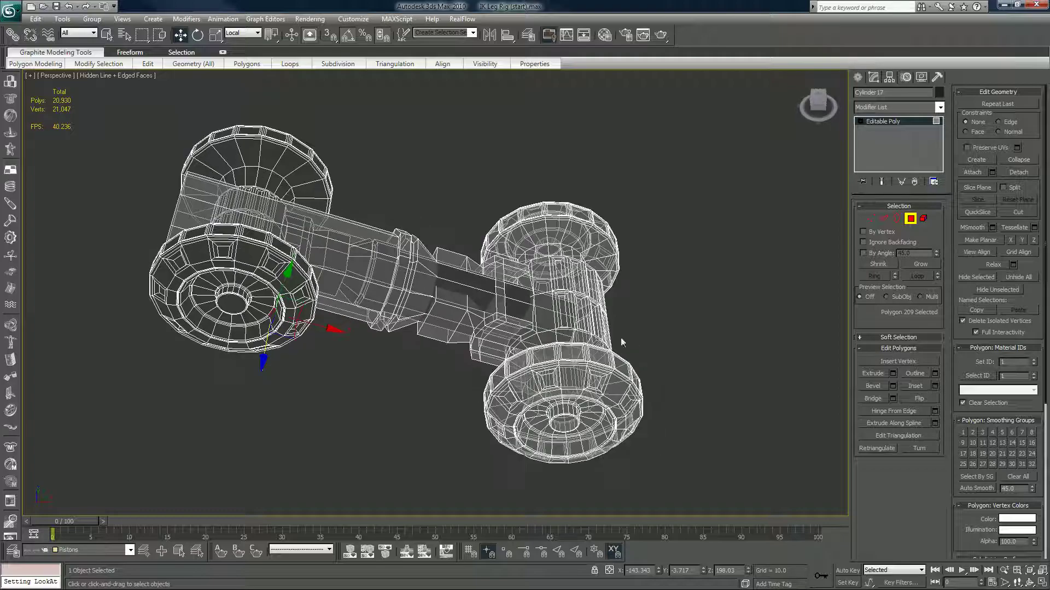
left_click_drag(510, 211, 482, 370)
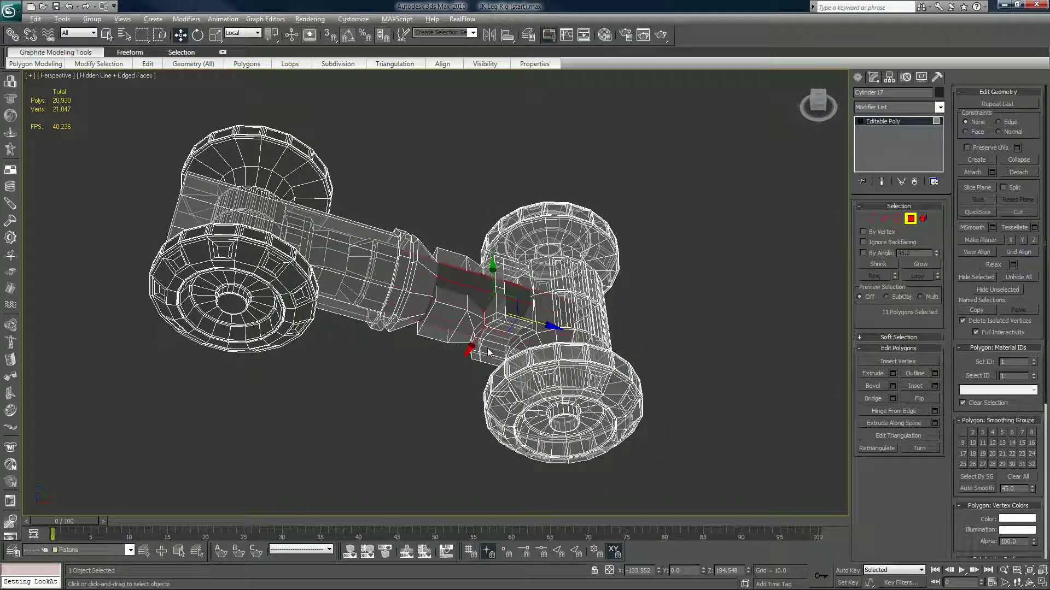
mouse_move(491, 352)
middle_mouse_down("alt")
mouse_move(529, 293)
mouse_move(516, 262)
mouse_move(486, 353)
middle_mouse_up("alt")
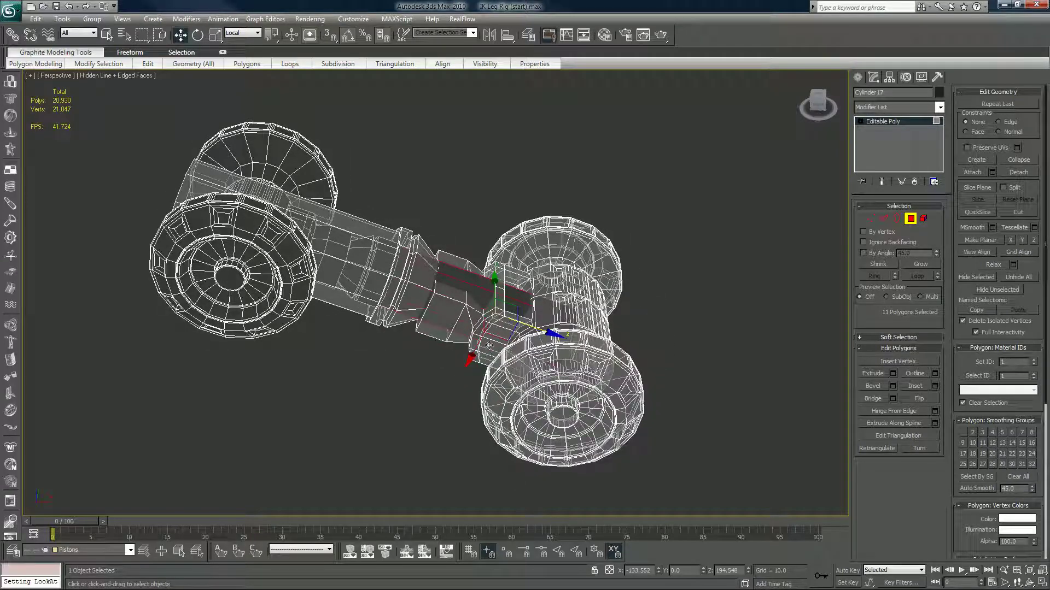
left_click_drag(548, 334, 527, 334)
right_click(526, 334)
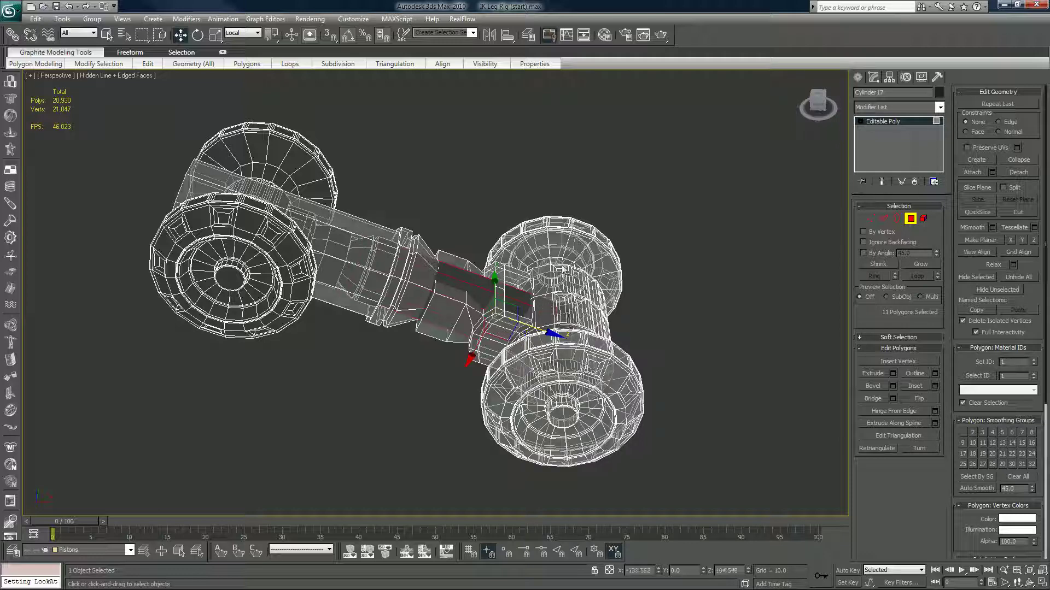
left_click(912, 219)
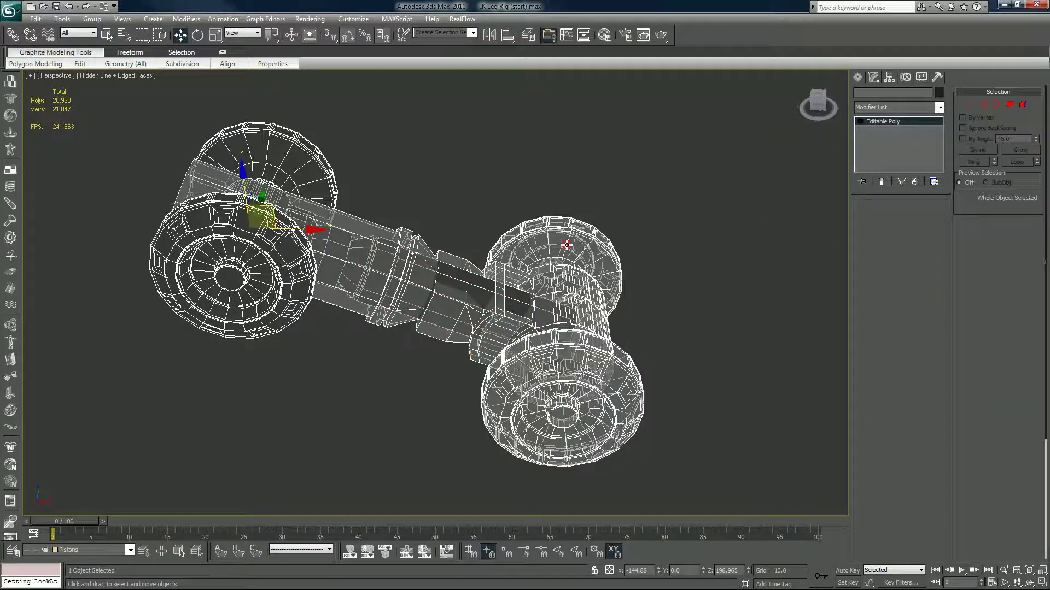
Step: Shorten Cylinder14's barrel by moving its end-cap polygon inward from Cylinder17's joint along the local Z axis
left_click(567, 246)
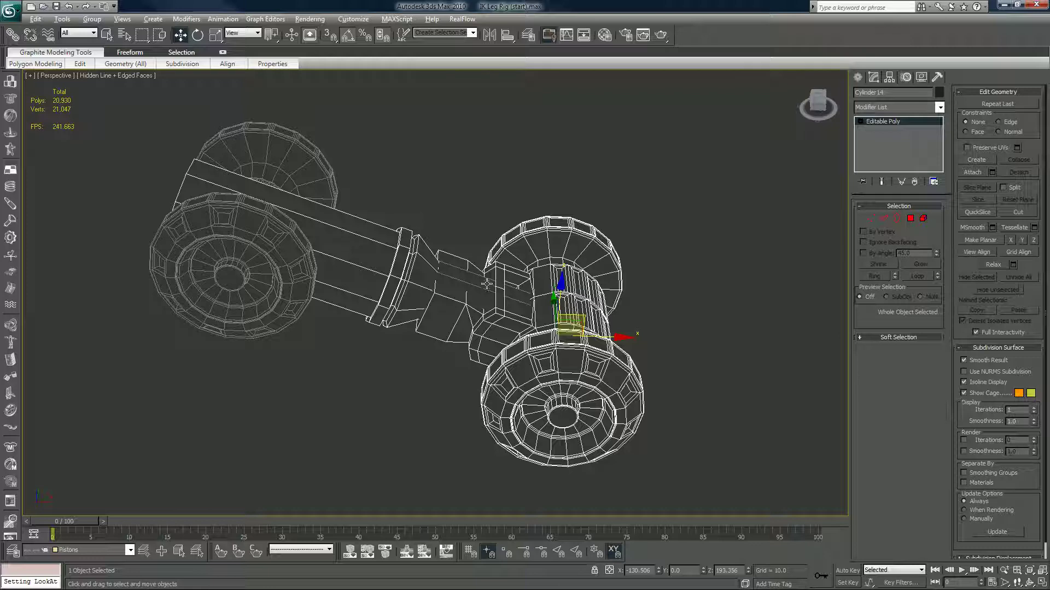
left_click(468, 290)
left_click(465, 295)
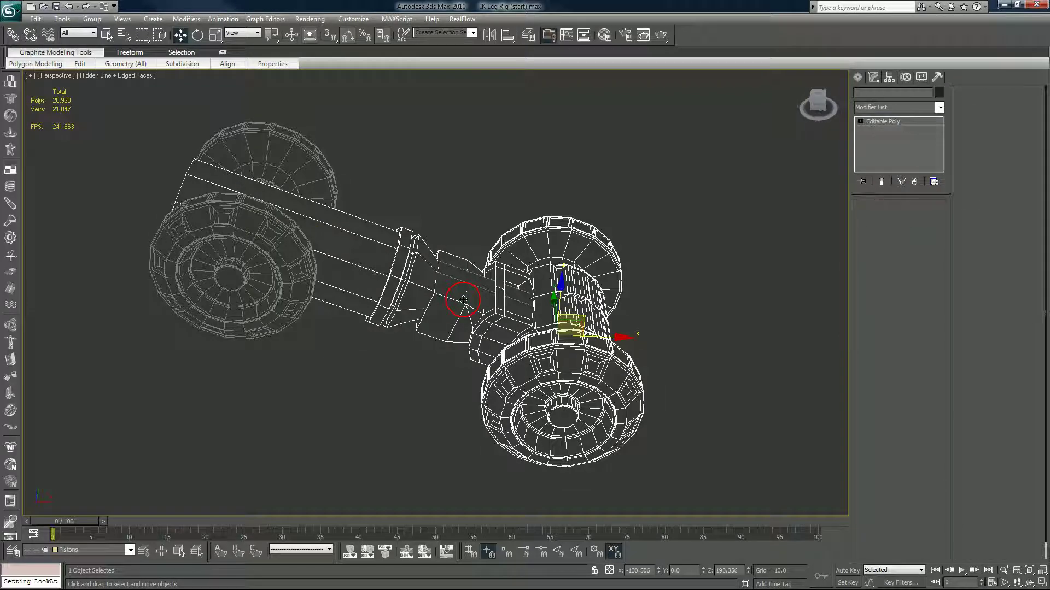
left_click(911, 218)
left_click(188, 174)
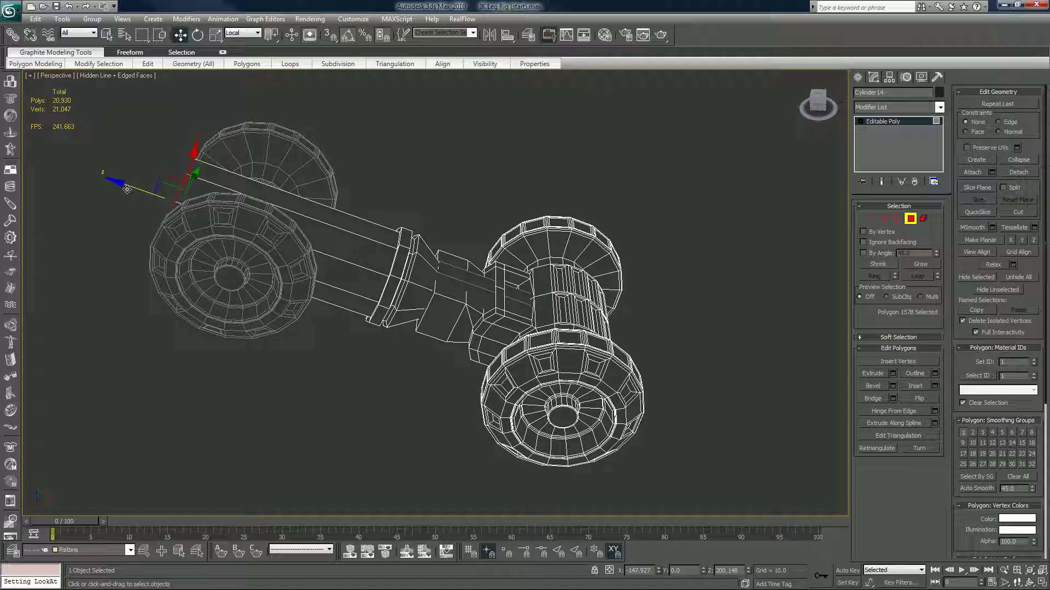
left_click_drag(127, 190, 299, 269)
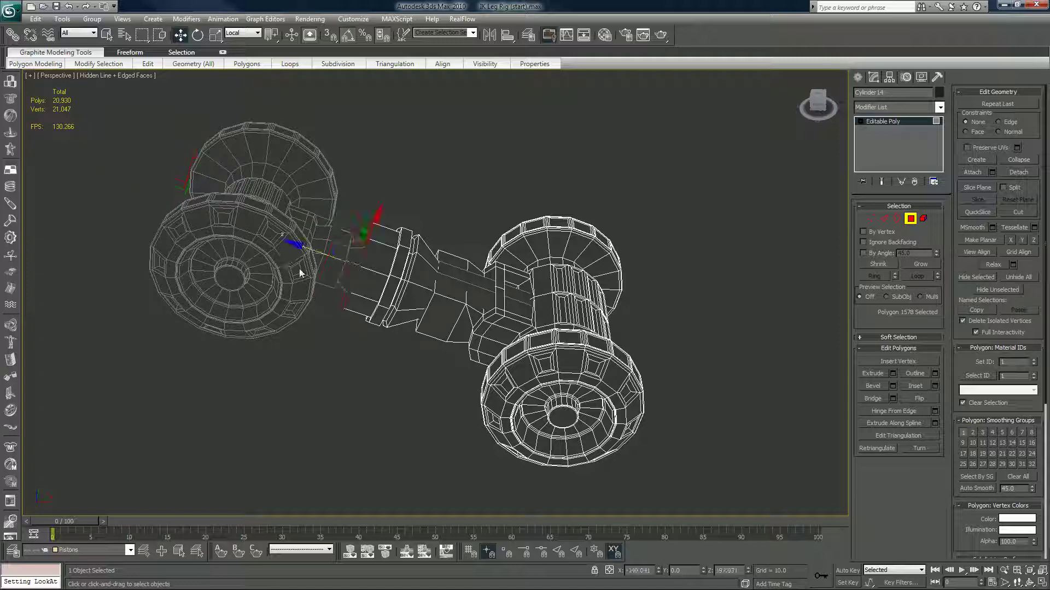
Step: Grow the polygon selection over Cylinder14's collar, add the adjoining connector polygons and move them along the local Z axis
left_click(920, 266)
left_click(920, 267)
left_click(920, 266)
left_click(920, 266)
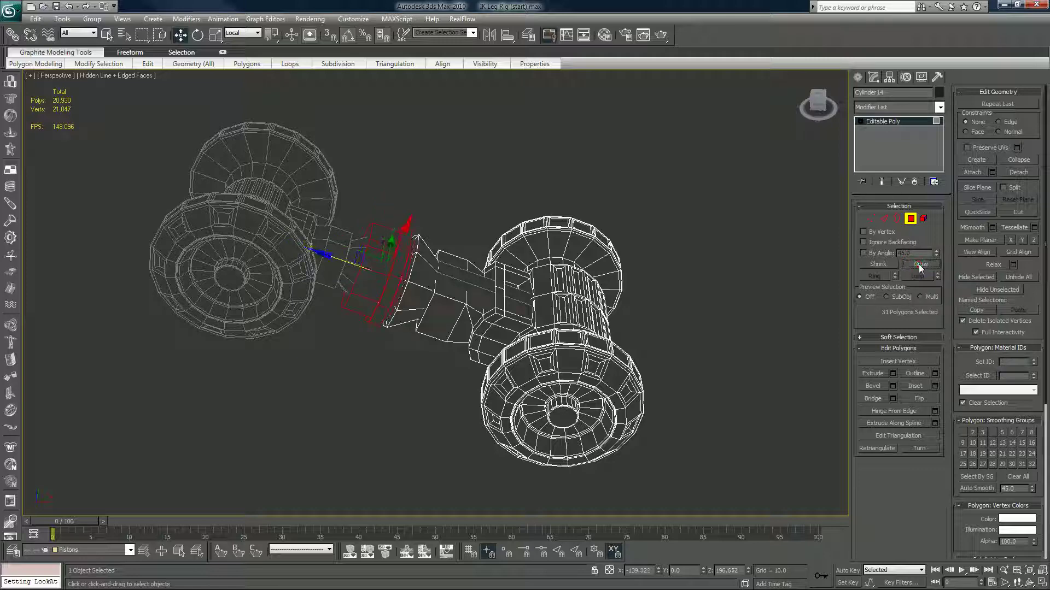
left_click(920, 266)
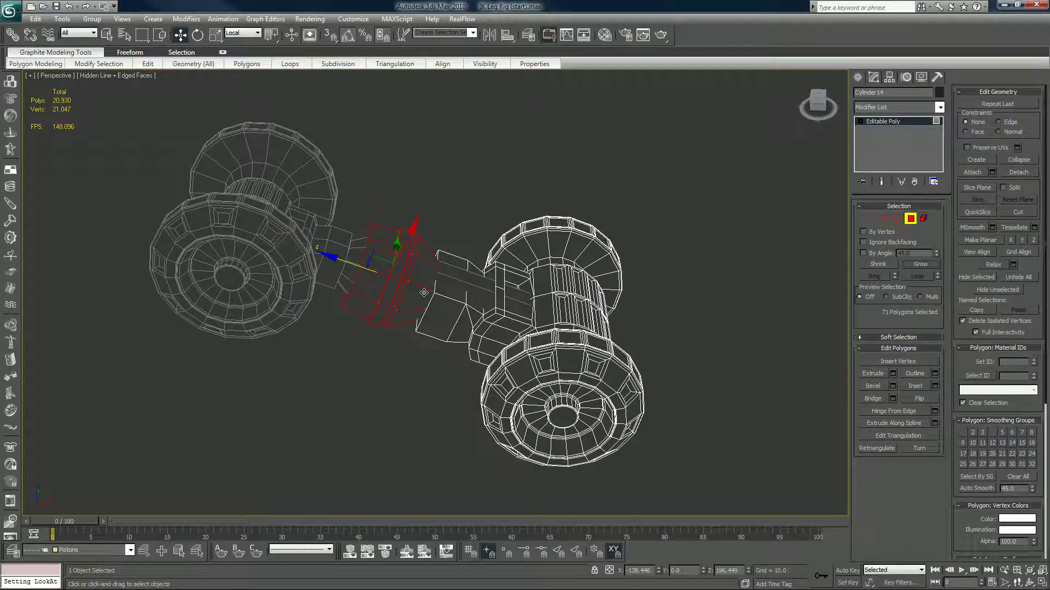
left_click_drag(348, 264, 356, 267)
middle_click_drag(394, 277, 397, 240, "alt")
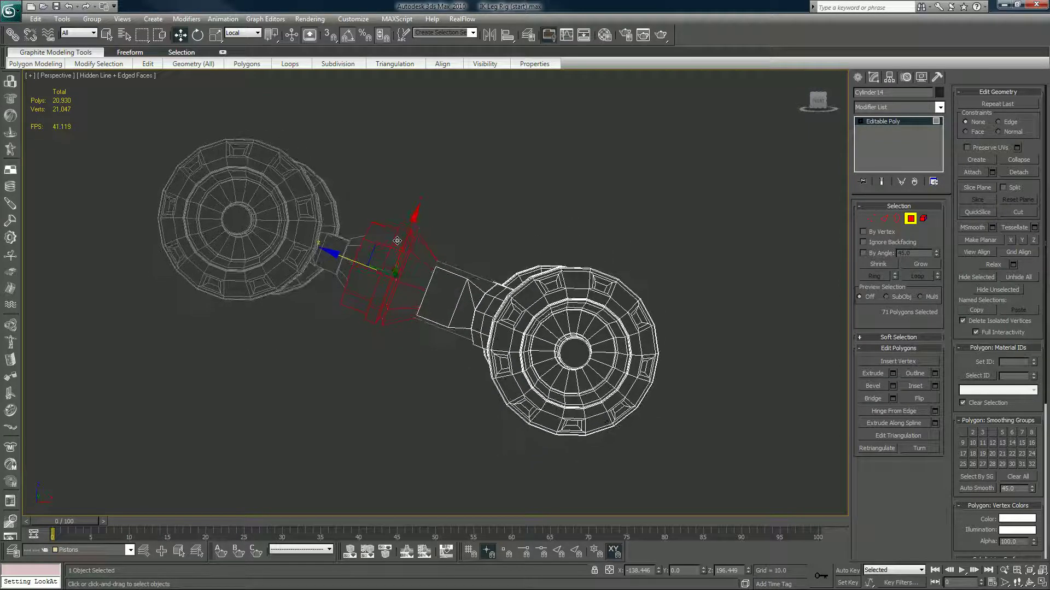
left_click_drag(380, 207, 408, 328)
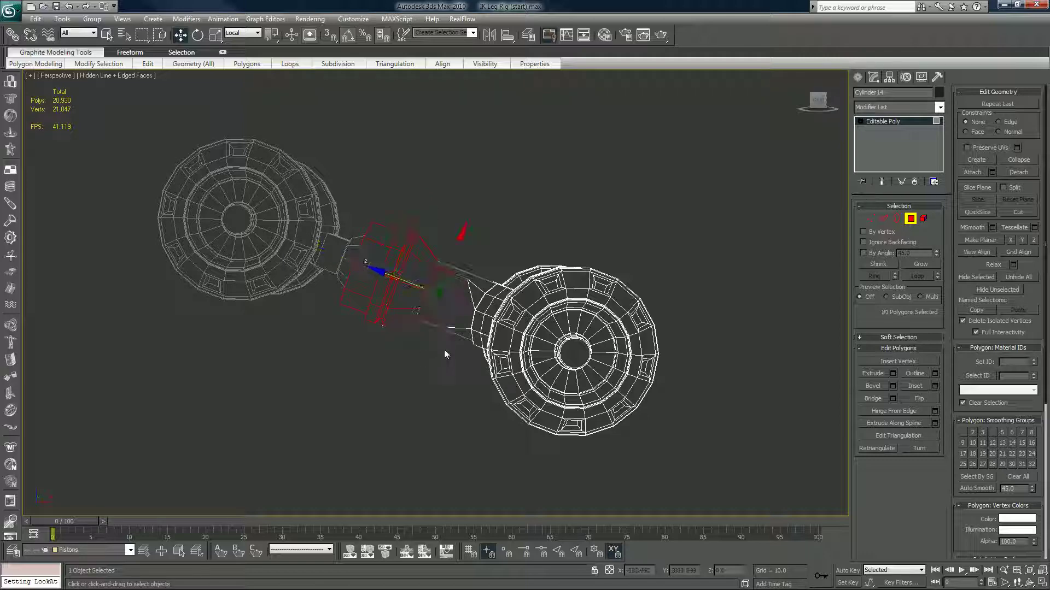
middle_click_drag(444, 352, 448, 402, "alt")
scroll(444, 390, "up", 3)
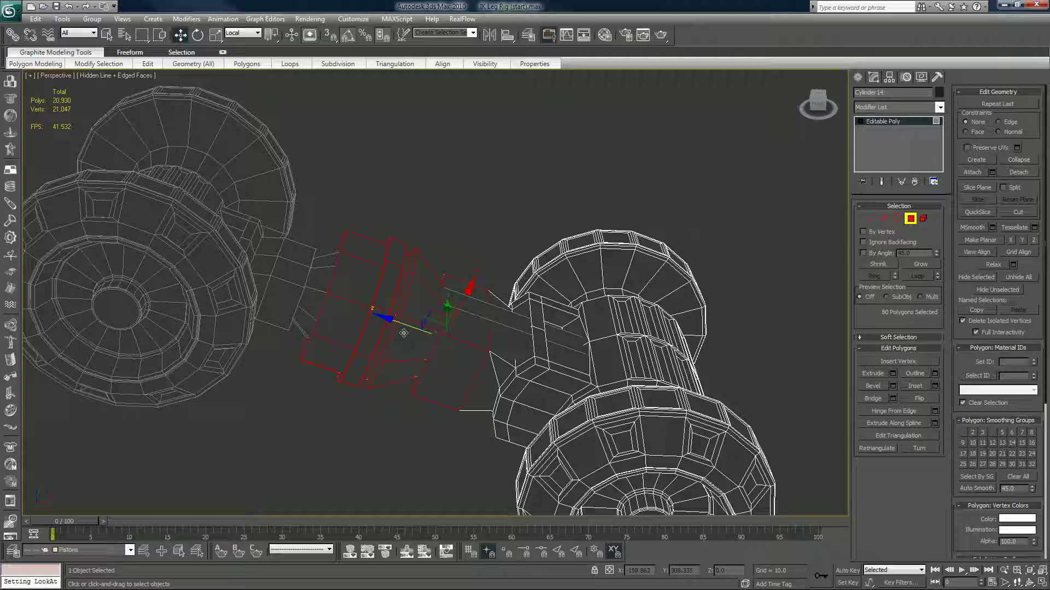
left_click_drag(404, 333, 424, 333)
Step: Move the two connector-block end faces of Cylinder14 toward its own joint along the local Z axis
left_click(447, 346)
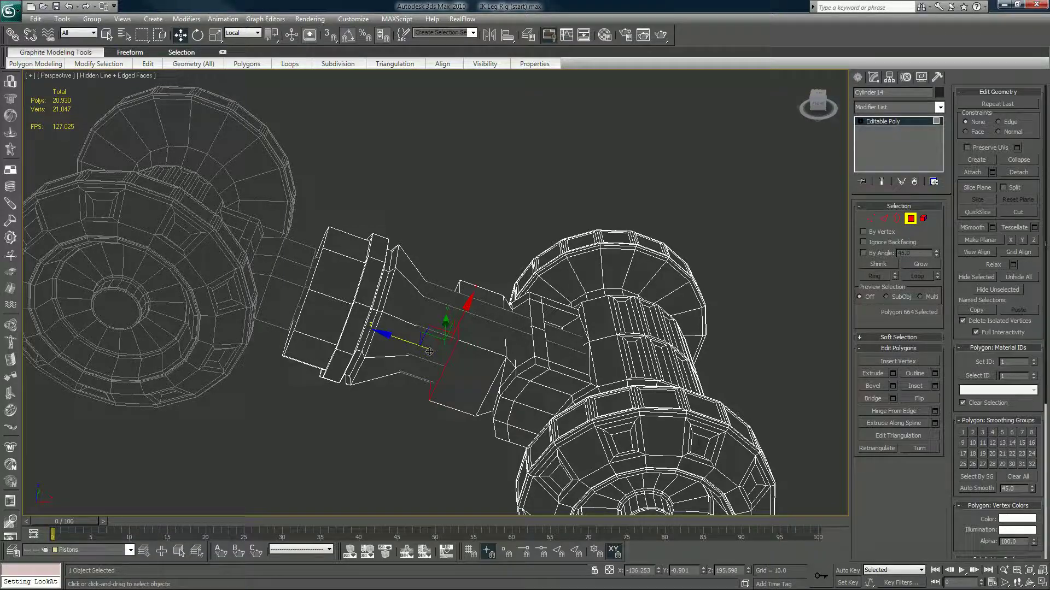
middle_click_drag(435, 350, 449, 374, "alt")
left_click(452, 284, "ctrl")
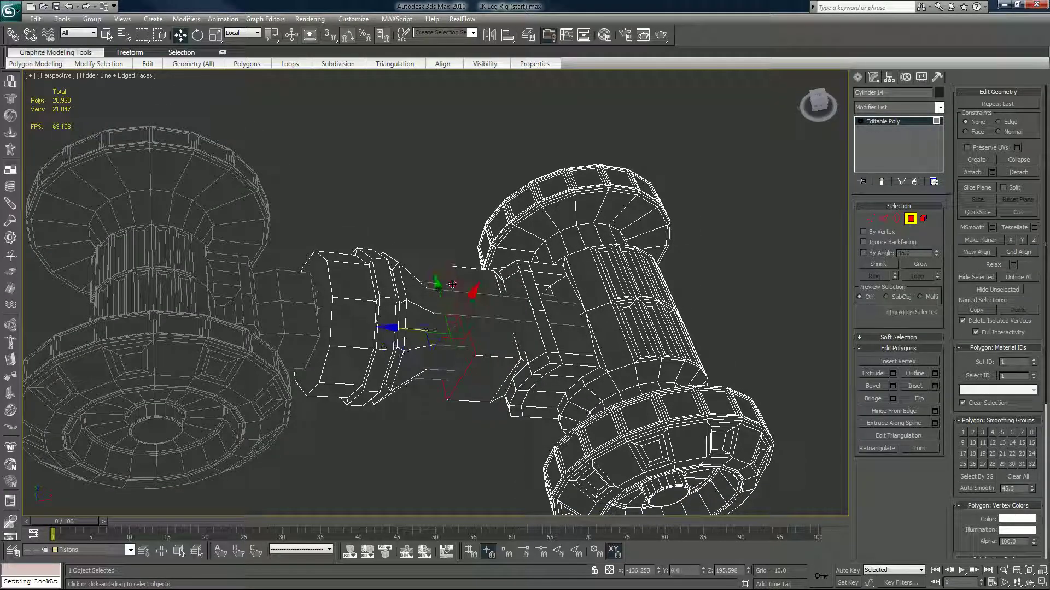
left_click_drag(411, 329, 435, 332)
middle_click_drag(427, 345, 418, 307, "alt")
Step: Select Cylinder14's collar as a whole element and move it along the rod toward its own joint in View coordinates
left_click(923, 218)
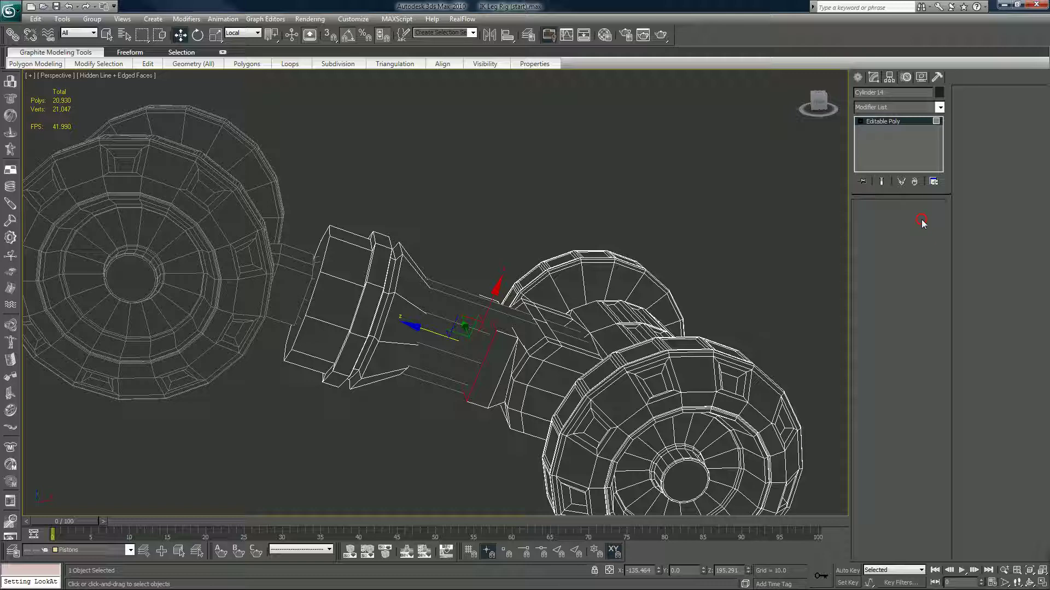
left_click(360, 278)
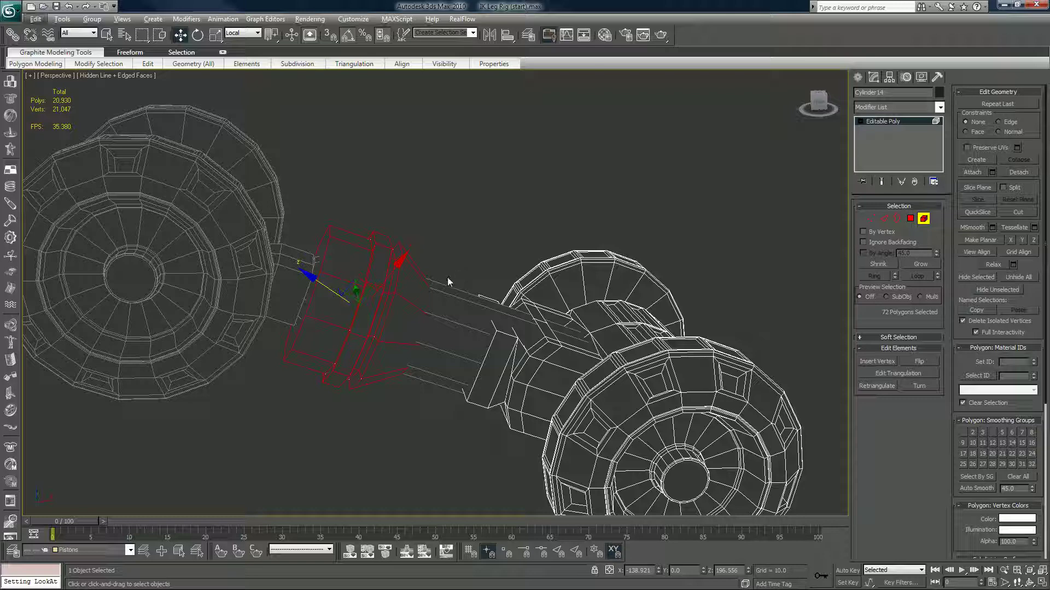
right_click(419, 291)
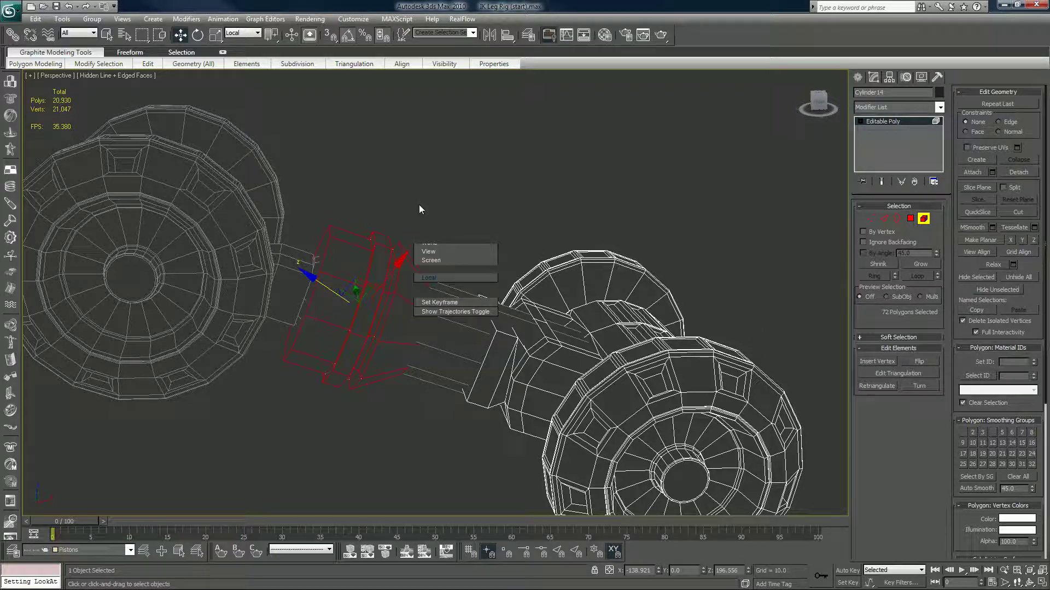
left_click(438, 247)
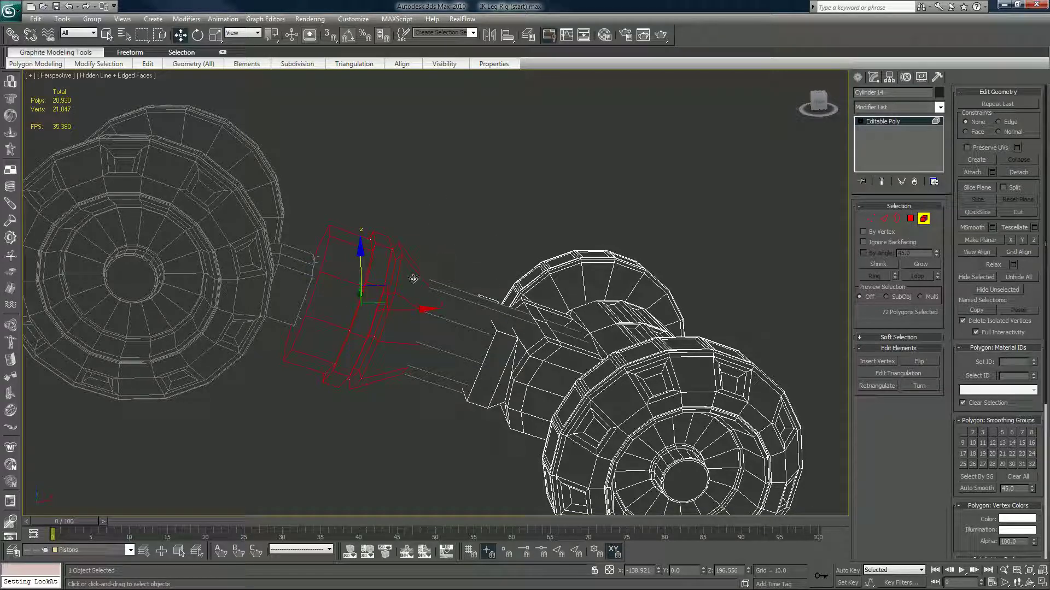
left_click_drag(385, 294, 454, 315)
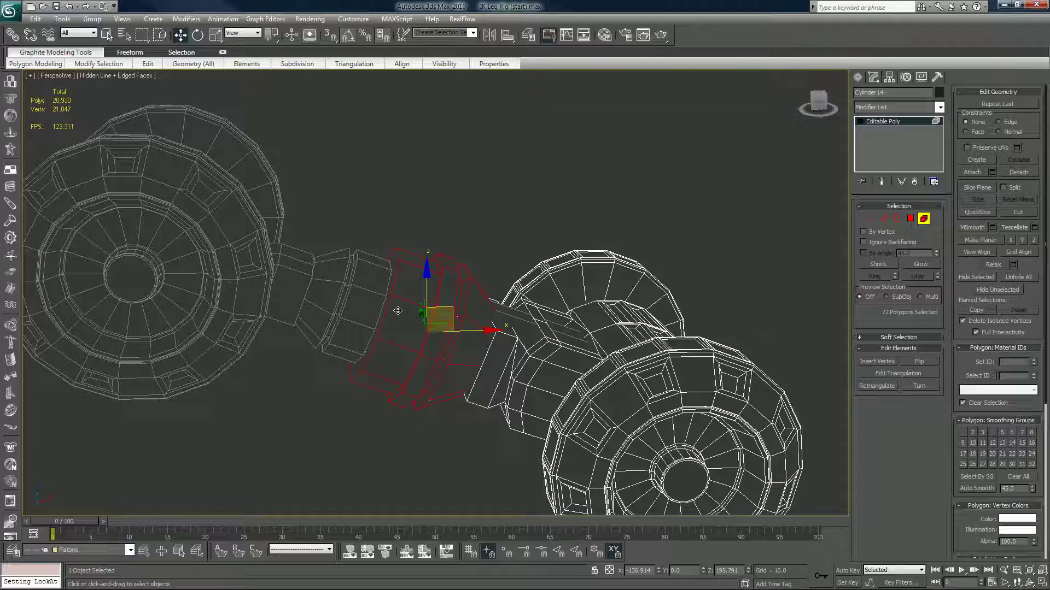
scroll(397, 310, "down", 2)
mouse_move(398, 311)
middle_mouse_down("alt")
mouse_move(393, 368)
mouse_move(371, 240)
mouse_move(389, 239)
mouse_move(396, 306)
middle_mouse_up("alt")
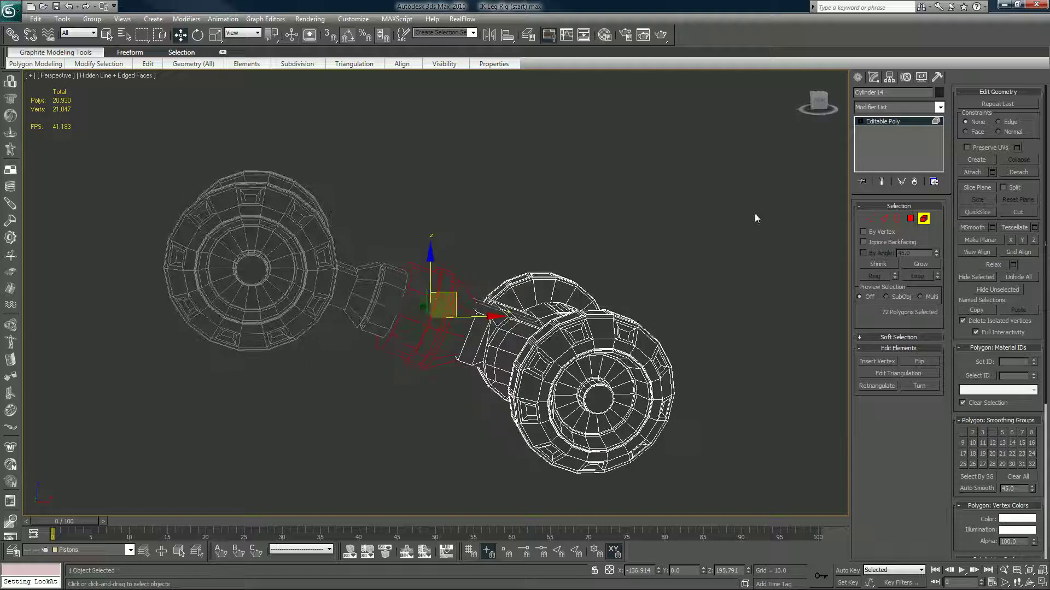
left_click(924, 218)
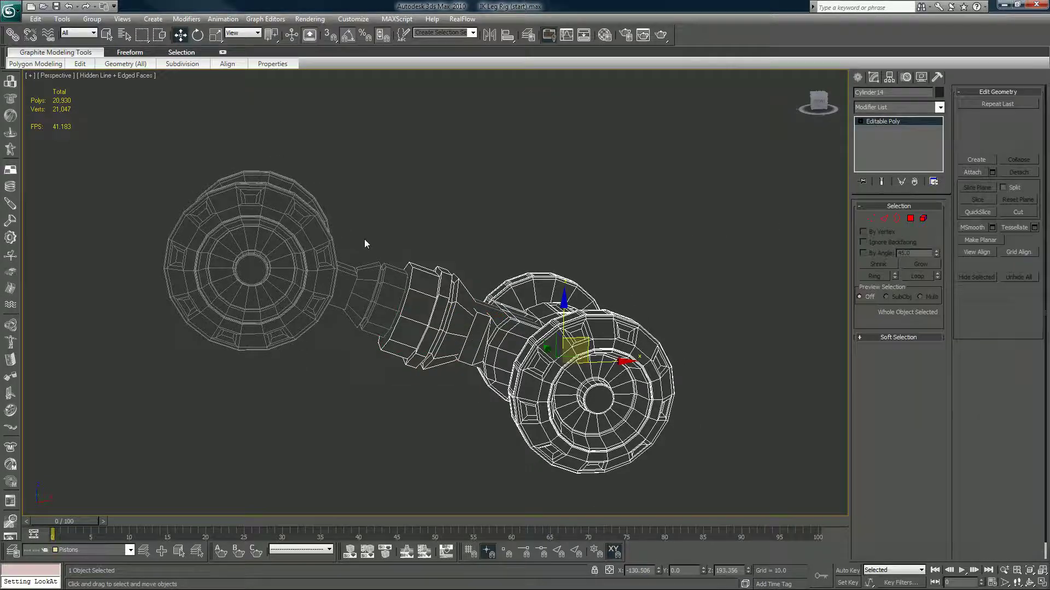
Step: Shorten Cylinder17's rod by moving its end-cap polygon back toward Cylinder14's collar along the Z axis in Local coordinates
left_click(383, 292)
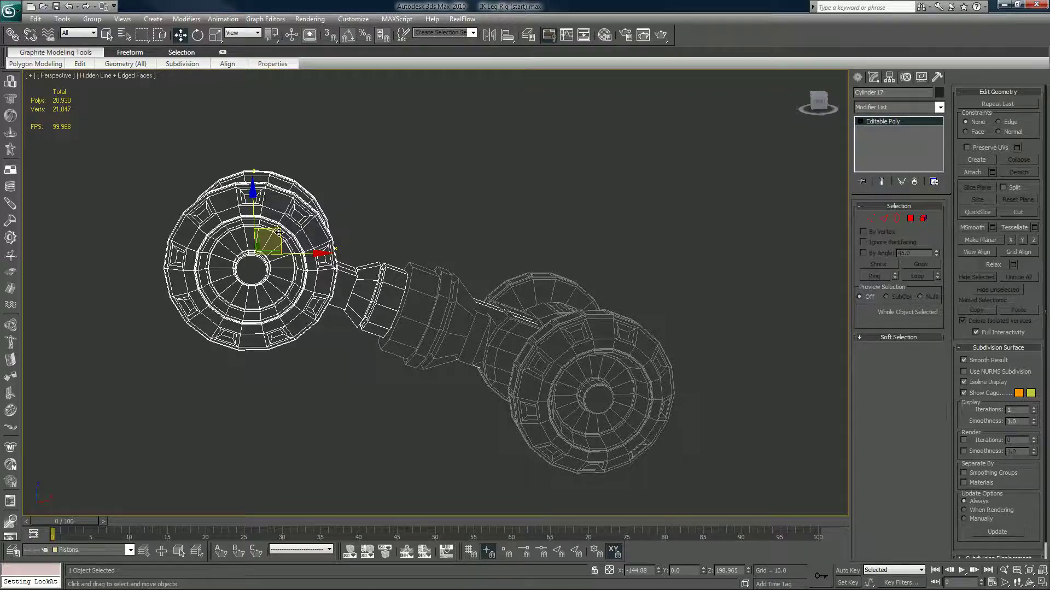
mouse_move(278, 234)
left_mouse_down()
mouse_move(235, 465)
mouse_move(249, 514)
mouse_move(159, 282)
mouse_move(169, 207)
mouse_move(163, 225)
mouse_move(278, 231)
left_mouse_up()
left_click(910, 217)
left_click(597, 341)
middle_click_drag(597, 341, 563, 353, "alt")
left_click_drag(413, 297, 476, 412)
right_click(578, 403)
right_click(578, 406, "alt")
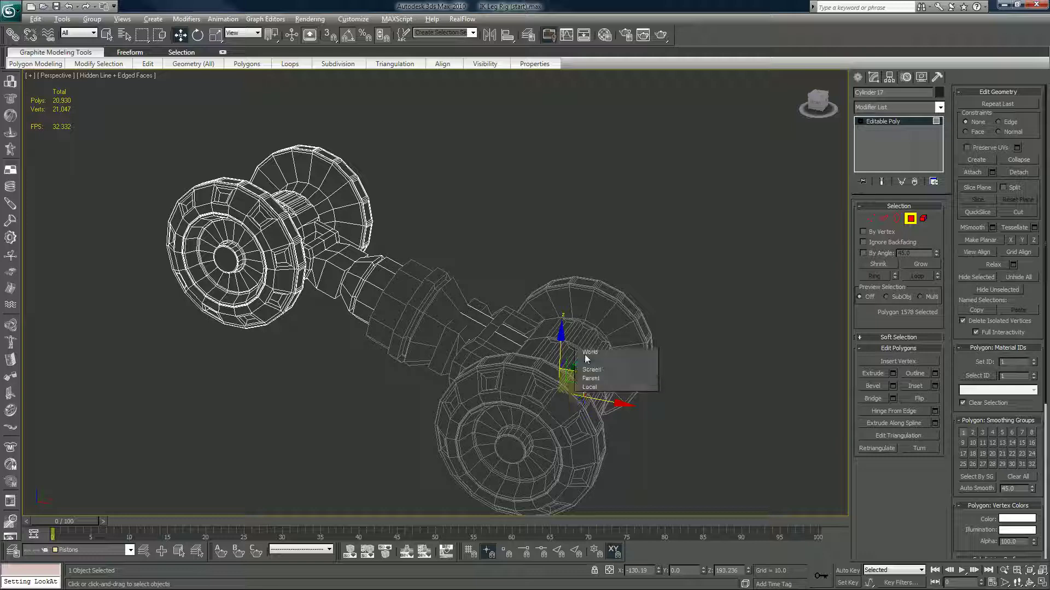
left_click(599, 379)
left_click_drag(603, 417, 485, 355)
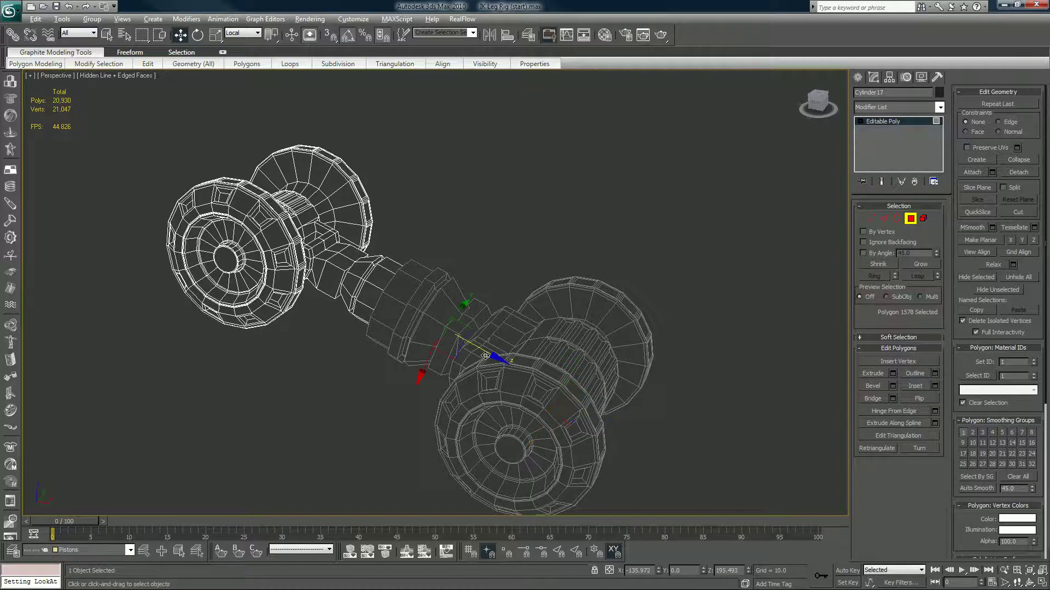
middle_click_drag(485, 355, 521, 323, "alt")
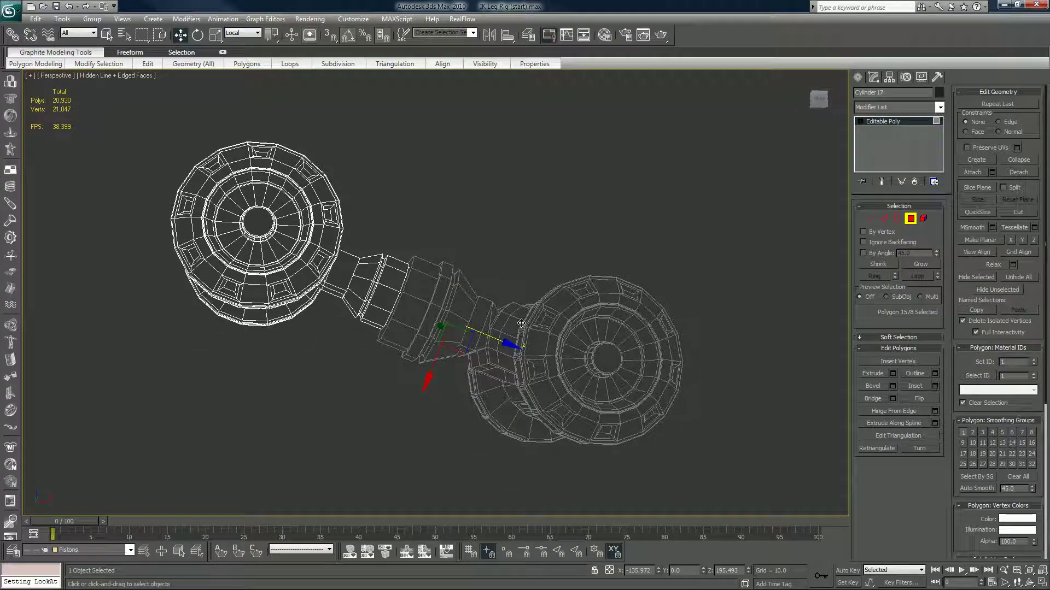
Step: Leave Cylinder17's polygon editing, end isolation so the whole leg is shown, and deselect everything
left_click(910, 219)
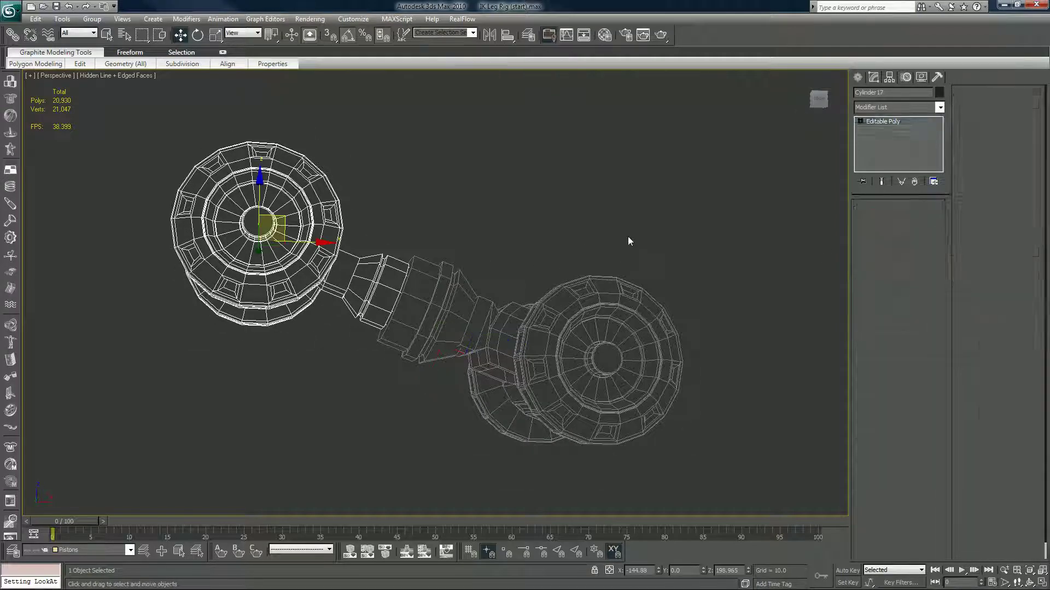
scroll(627, 236, "down", 3)
mouse_move(566, 279)
middle_mouse_down("alt")
mouse_move(535, 307)
mouse_move(490, 316)
mouse_move(544, 299)
mouse_move(565, 277)
mouse_move(550, 289)
middle_mouse_up("alt")
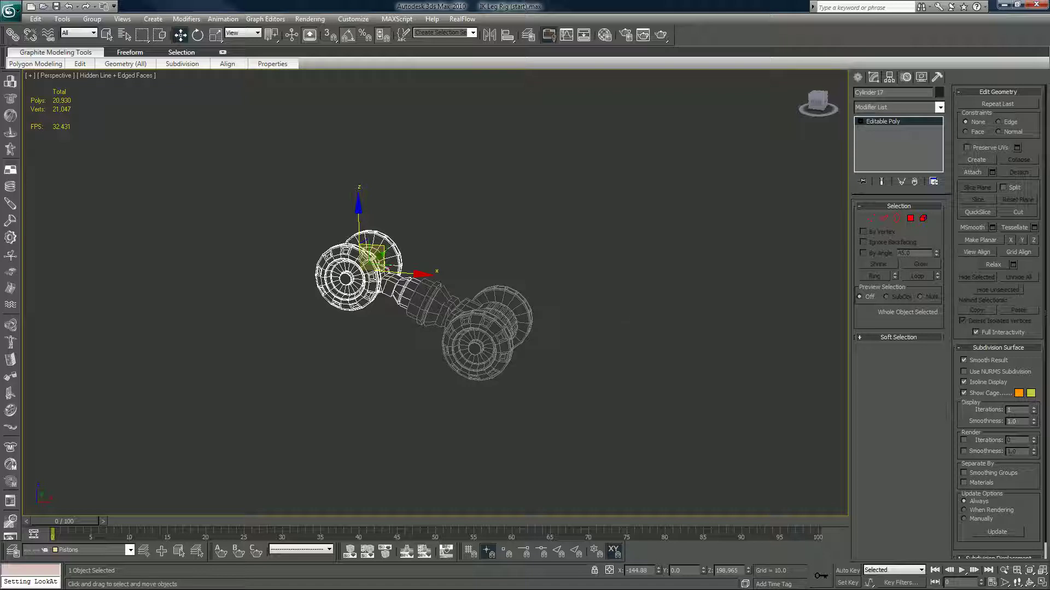
key("alt+q")
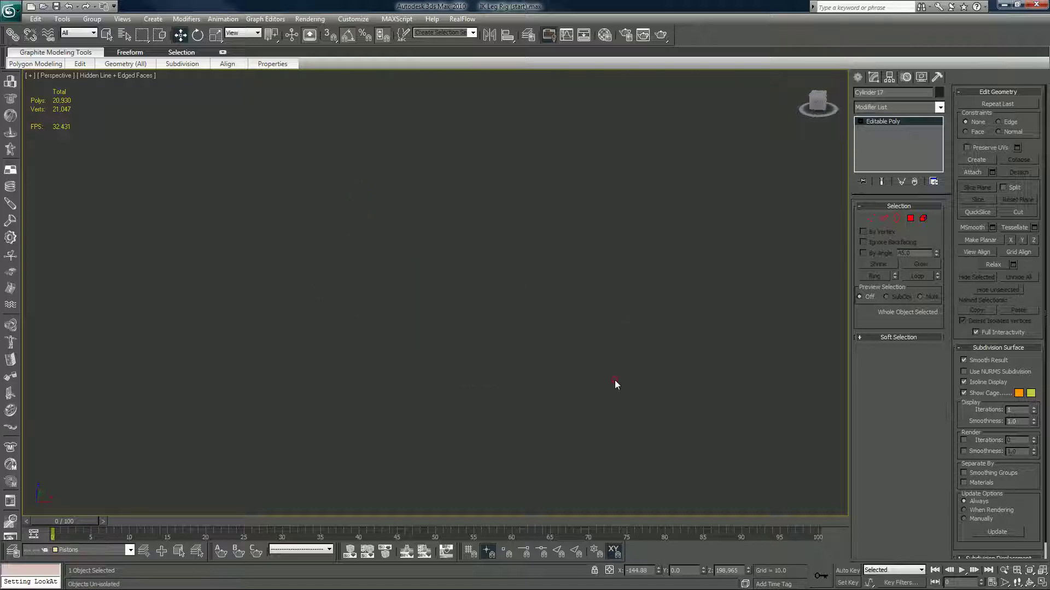
left_click(614, 381)
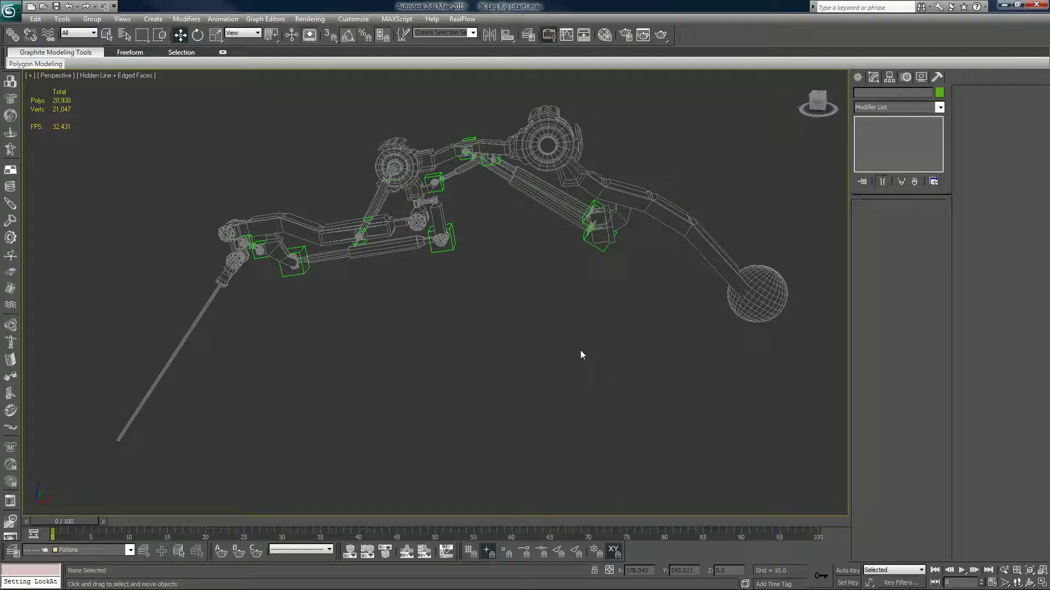
Step: Test how the pistons follow by moving leg segment Cylinder01 upward, and cancel the move
middle_click_drag(534, 322, 544, 304, "alt")
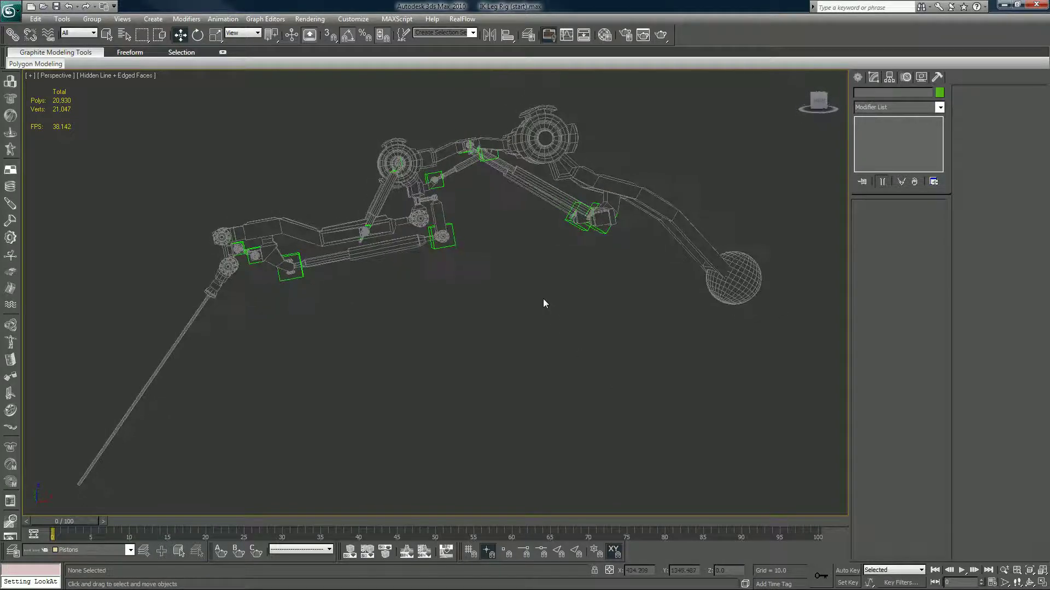
scroll(307, 339, "down", 3)
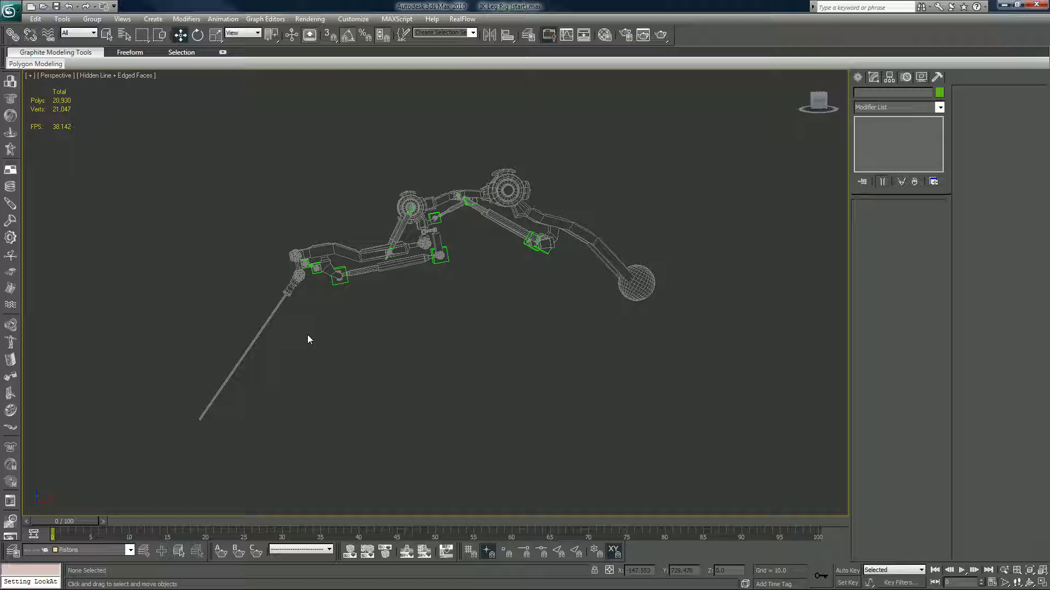
middle_click_drag(354, 321, 358, 353)
scroll(358, 353, "up", 3)
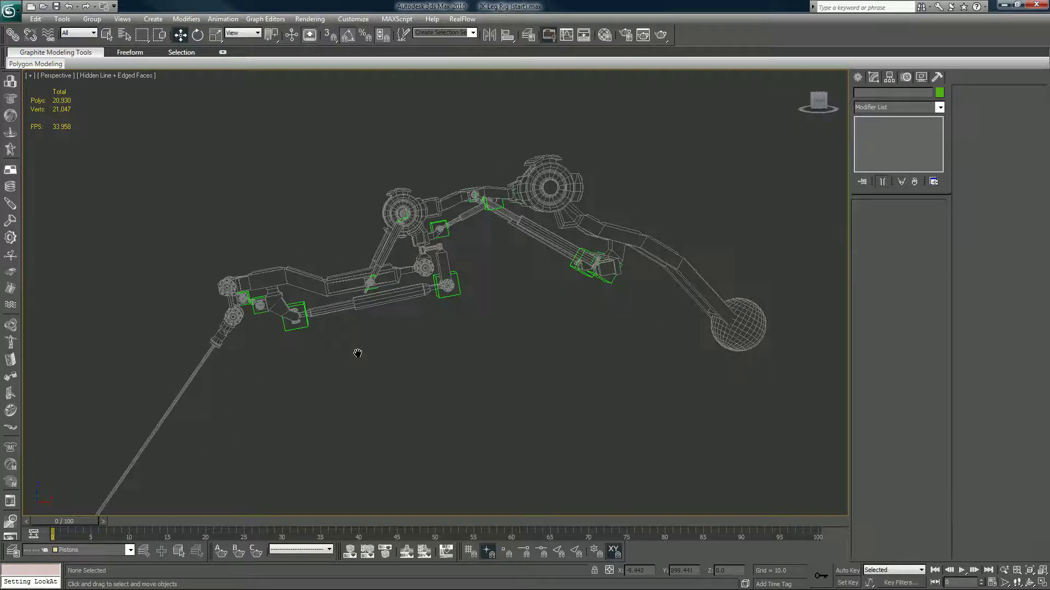
scroll(358, 353, "up", 2)
left_click(312, 290)
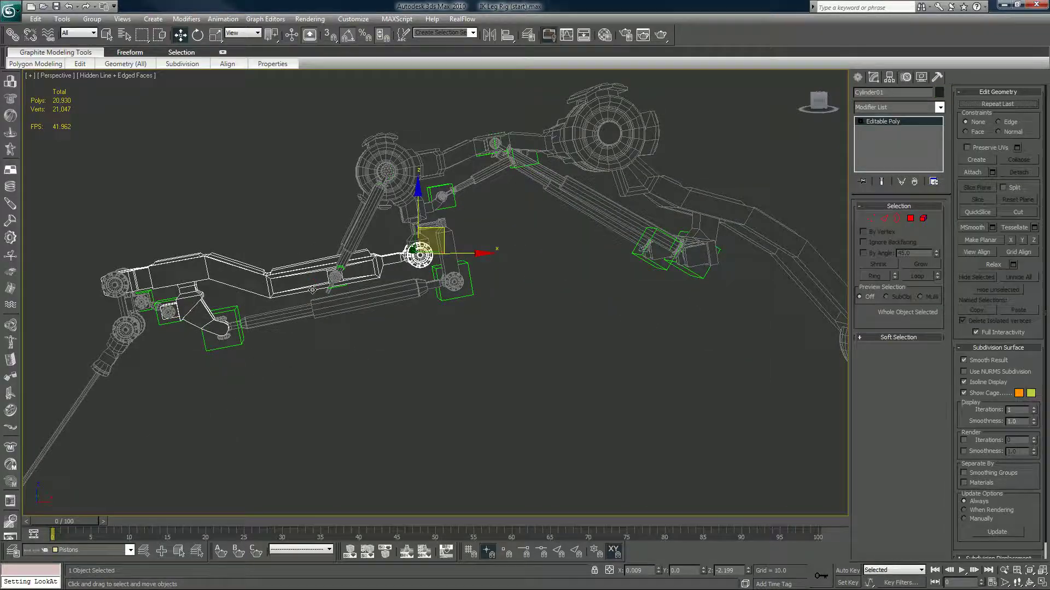
left_click_drag(312, 289, 303, 183)
right_click(303, 183)
Step: Test the pistons again by moving the upper leg segment Cylinder03, and cancel the move
left_click(463, 155)
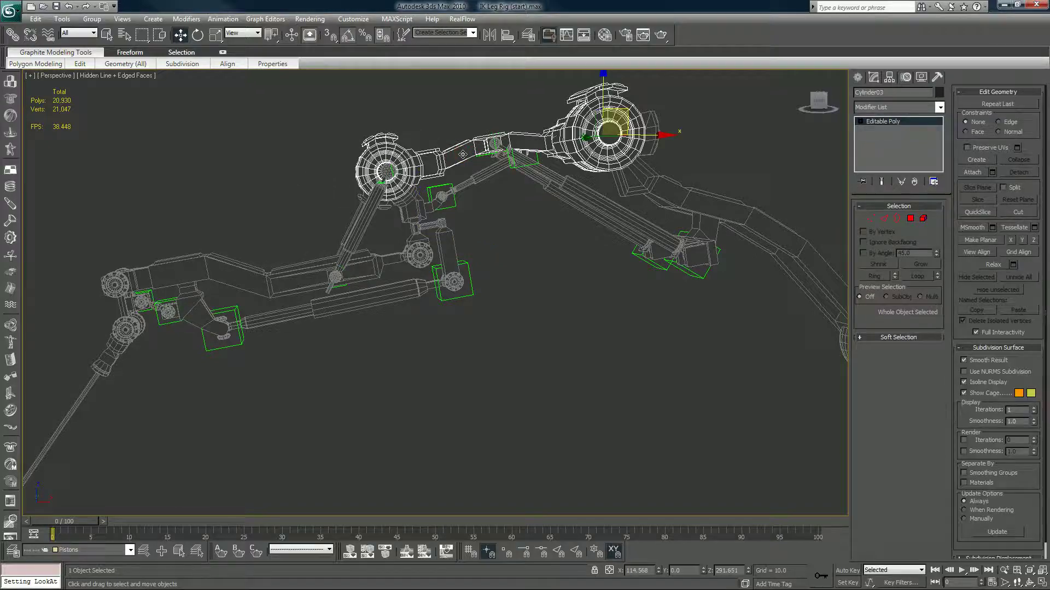
left_click_drag(463, 154, 510, 98)
right_click(510, 98)
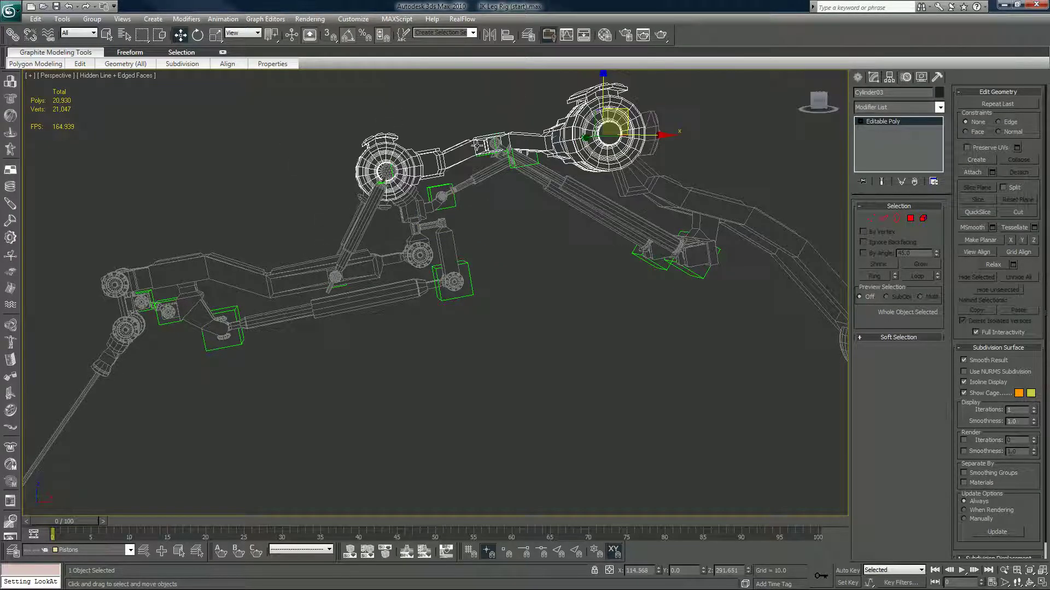
Step: Examine the position and rotation controllers of piston half Cylinder13, including its LookAt Constraint settings, and clear the selection
left_click(468, 185)
left_click(906, 77)
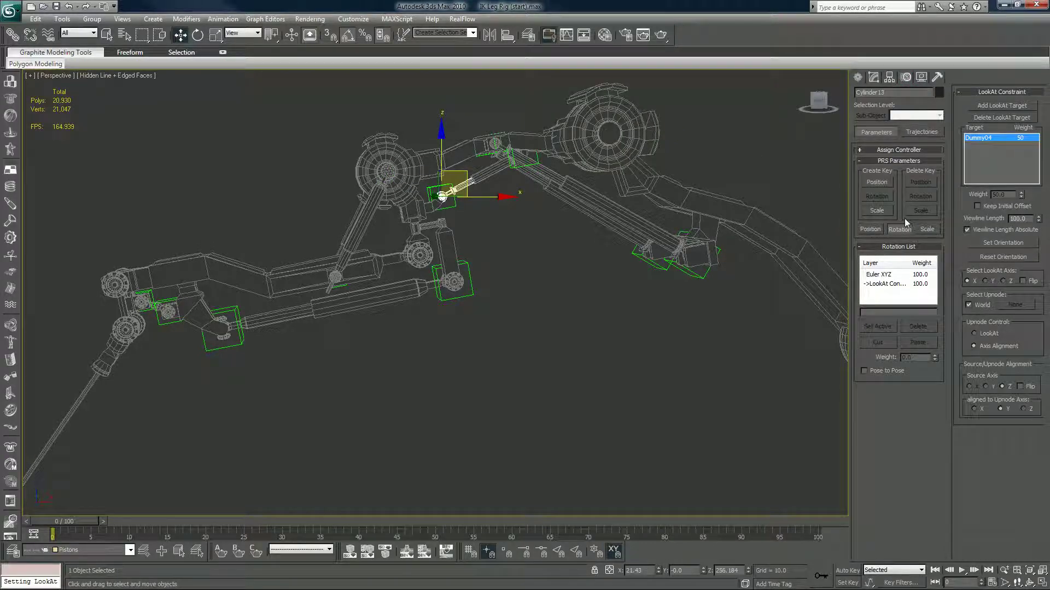
left_click(873, 230)
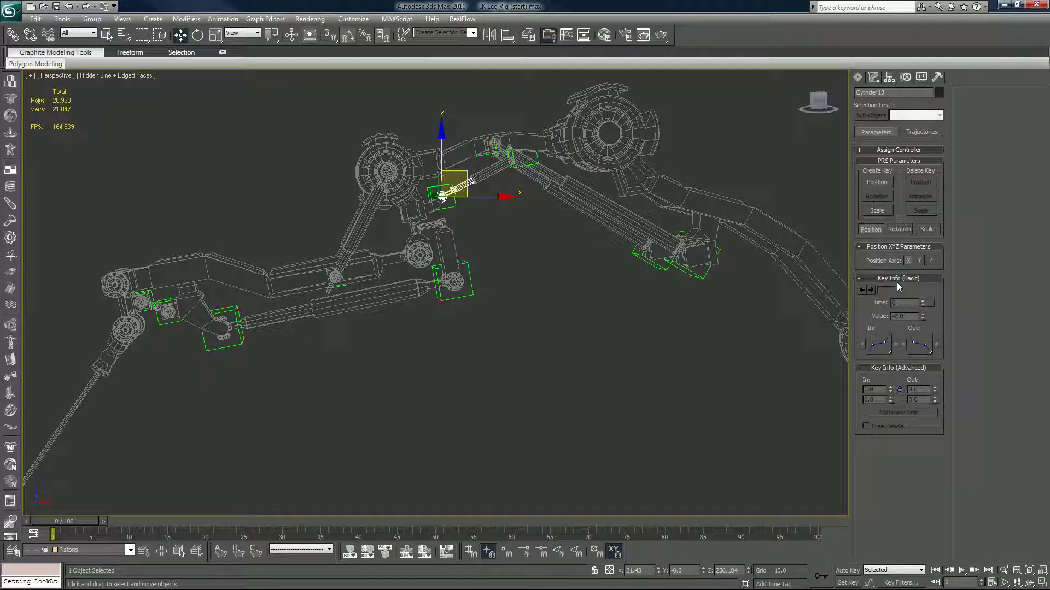
left_click(897, 230)
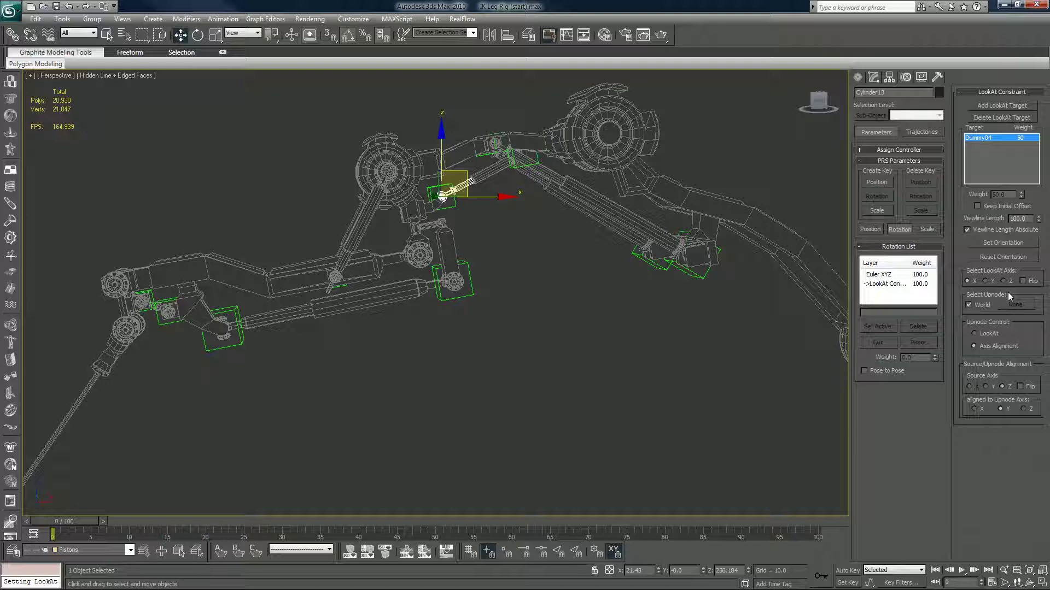
right_click(1037, 221)
left_click(545, 310)
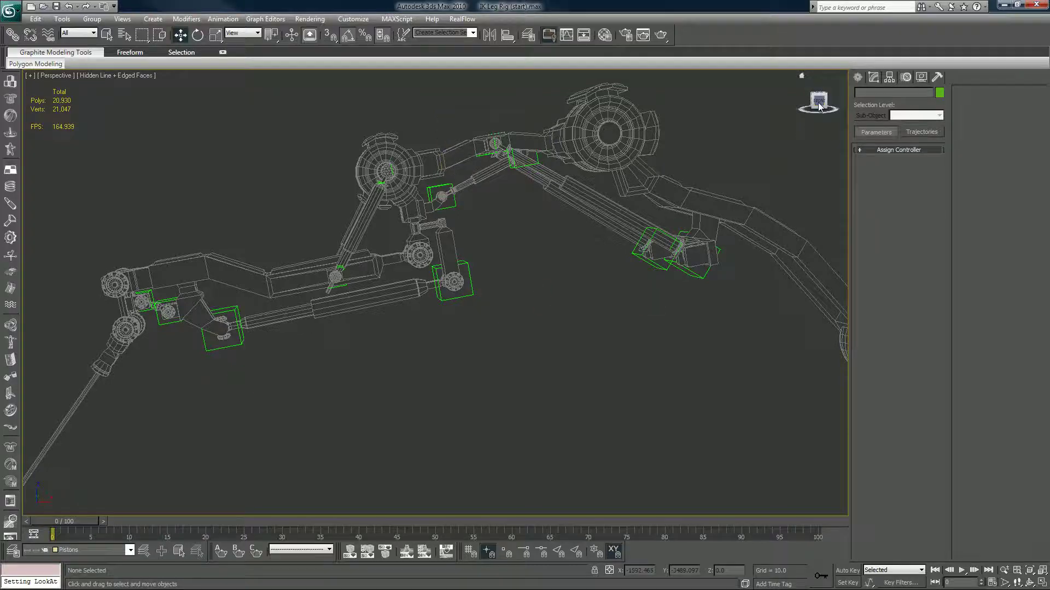
scroll(621, 263, "down", 3)
middle_click_drag(619, 260, 613, 205)
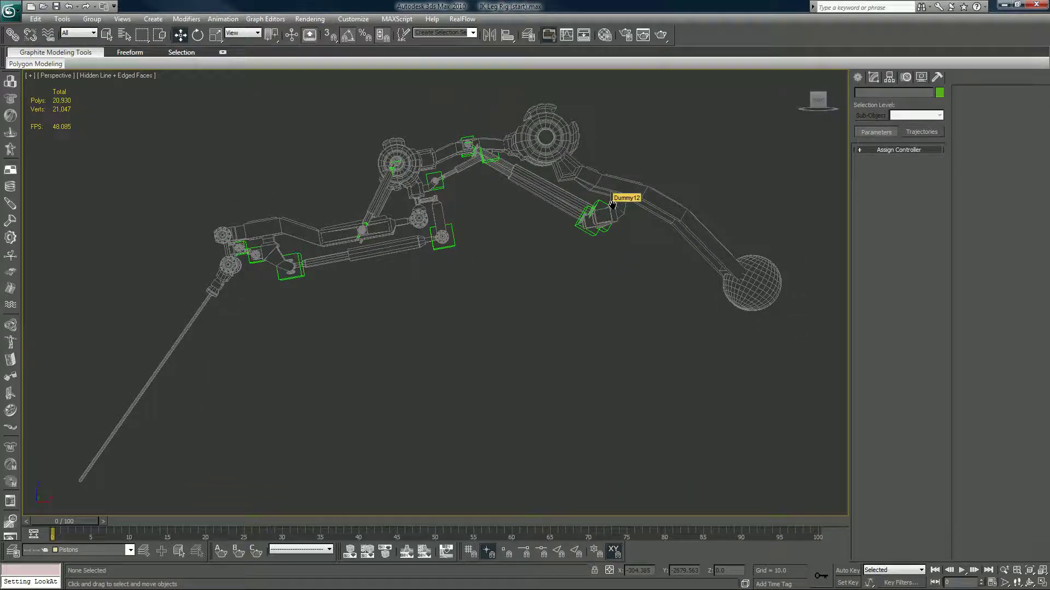